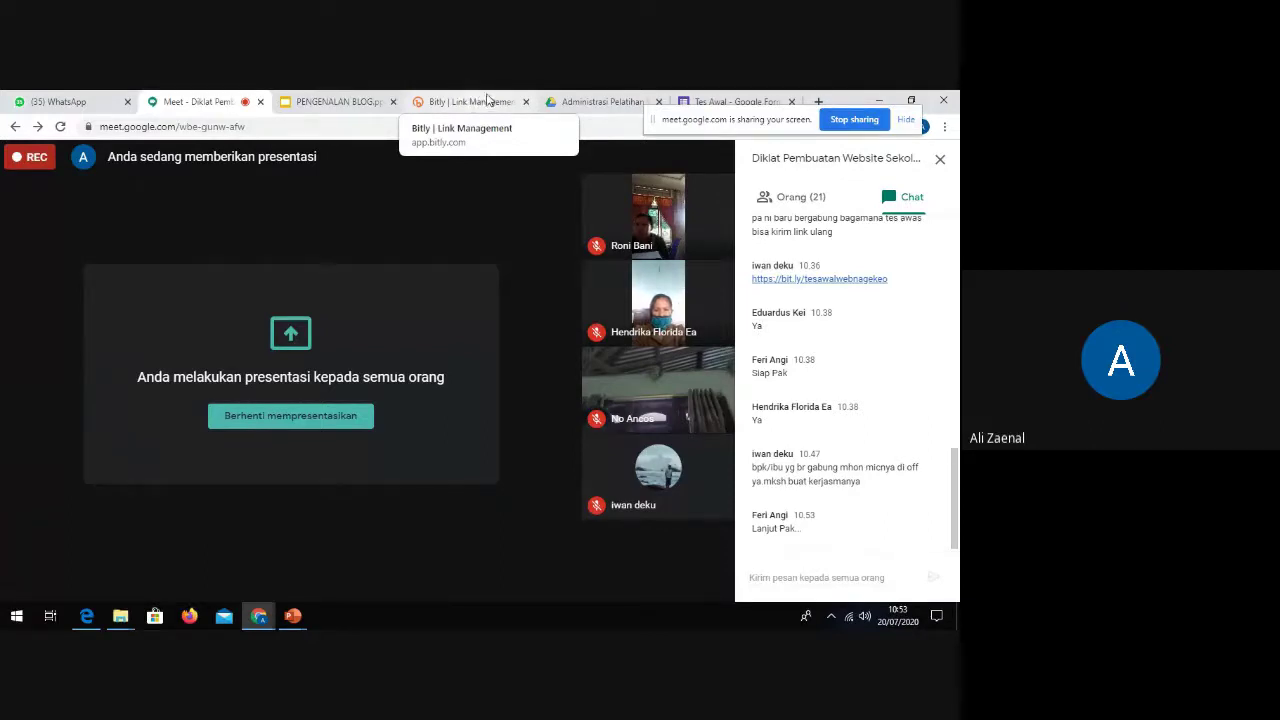
Step: Open a new Chrome window under the second school account's profile from the avatar menu
{"action": "left_click_drag", "start_coordinate": [791, 113], "coordinate": [808, 205]}
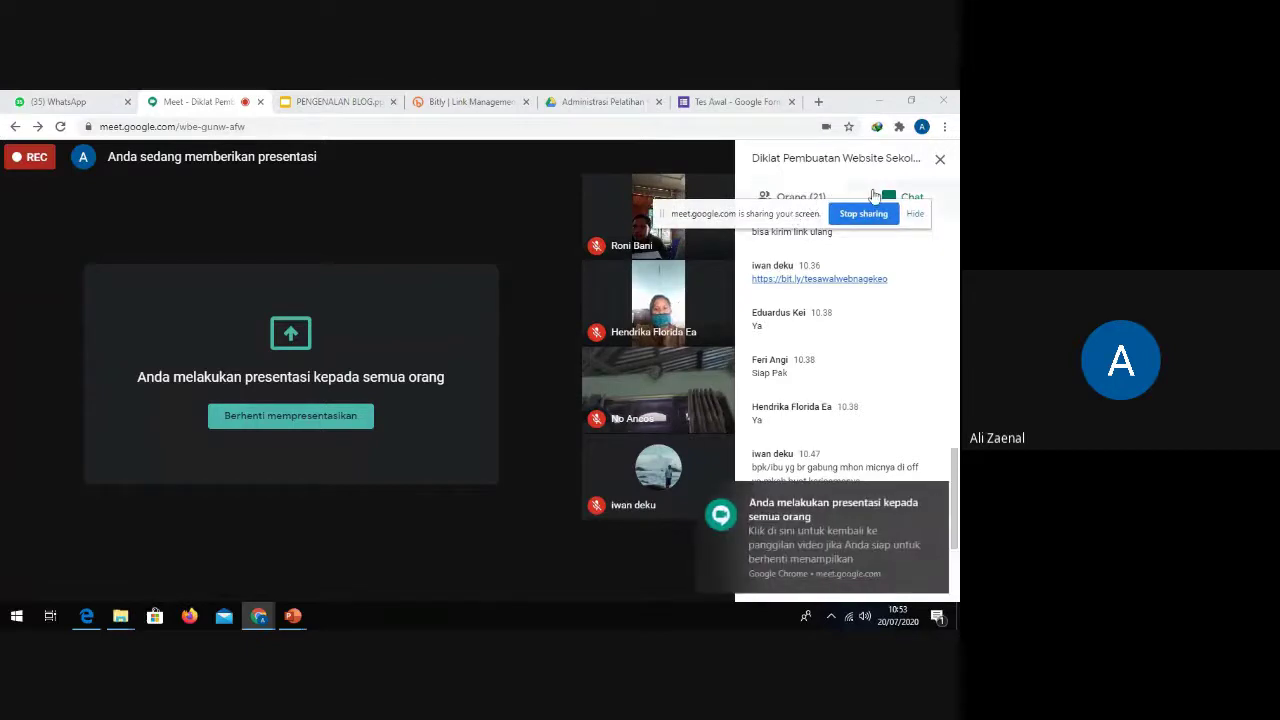
{"action": "left_click", "coordinate": [213, 96]}
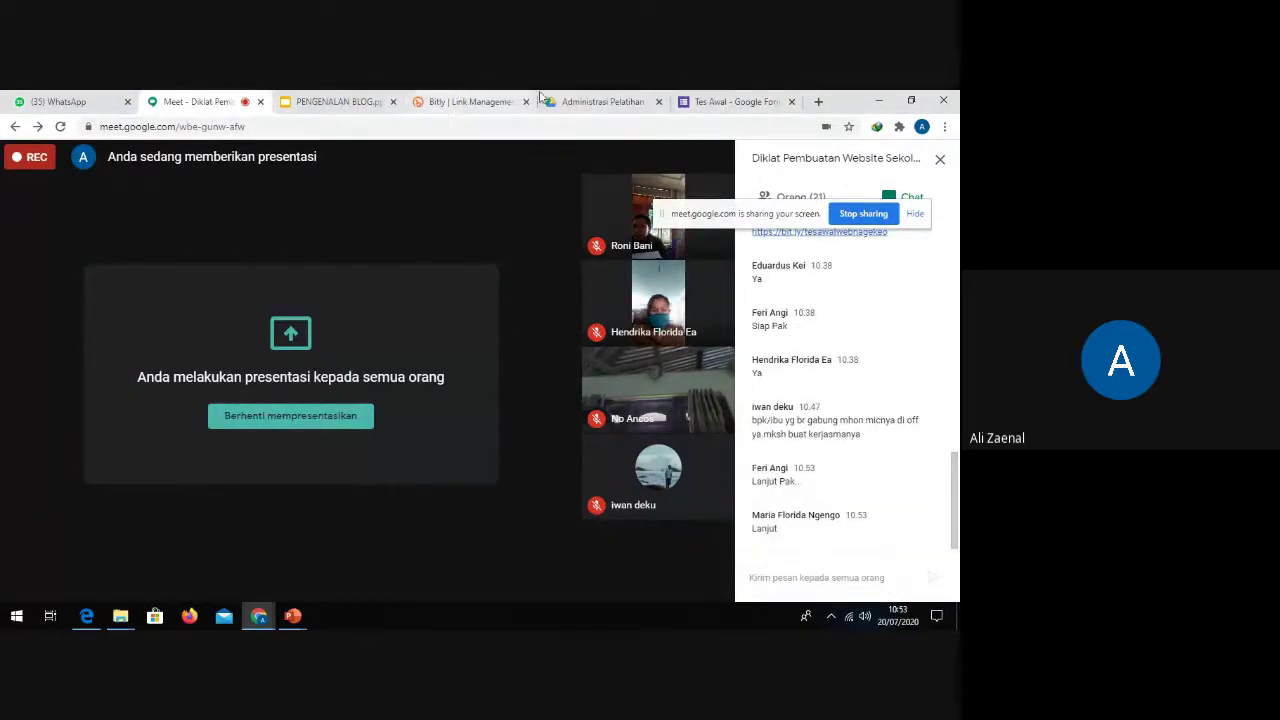
{"action": "left_click", "coordinate": [339, 103]}
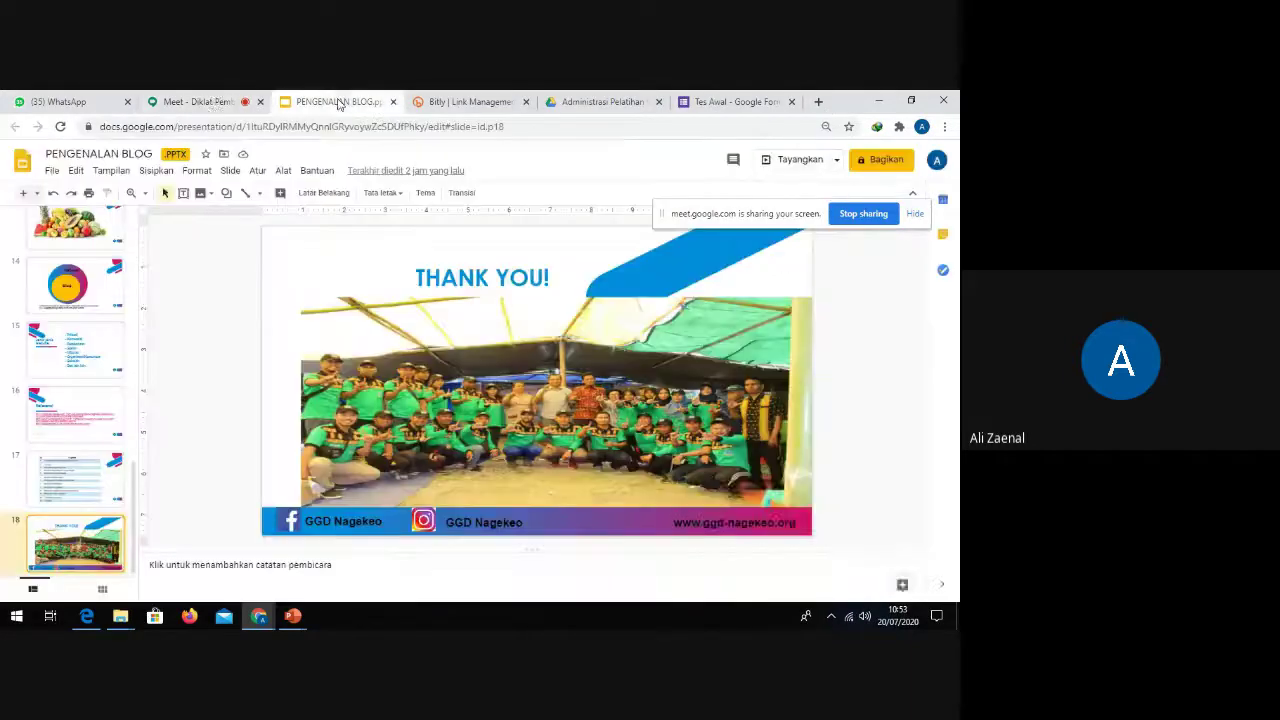
{"action": "left_click", "coordinate": [200, 101]}
{"action": "left_click", "coordinate": [921, 127]}
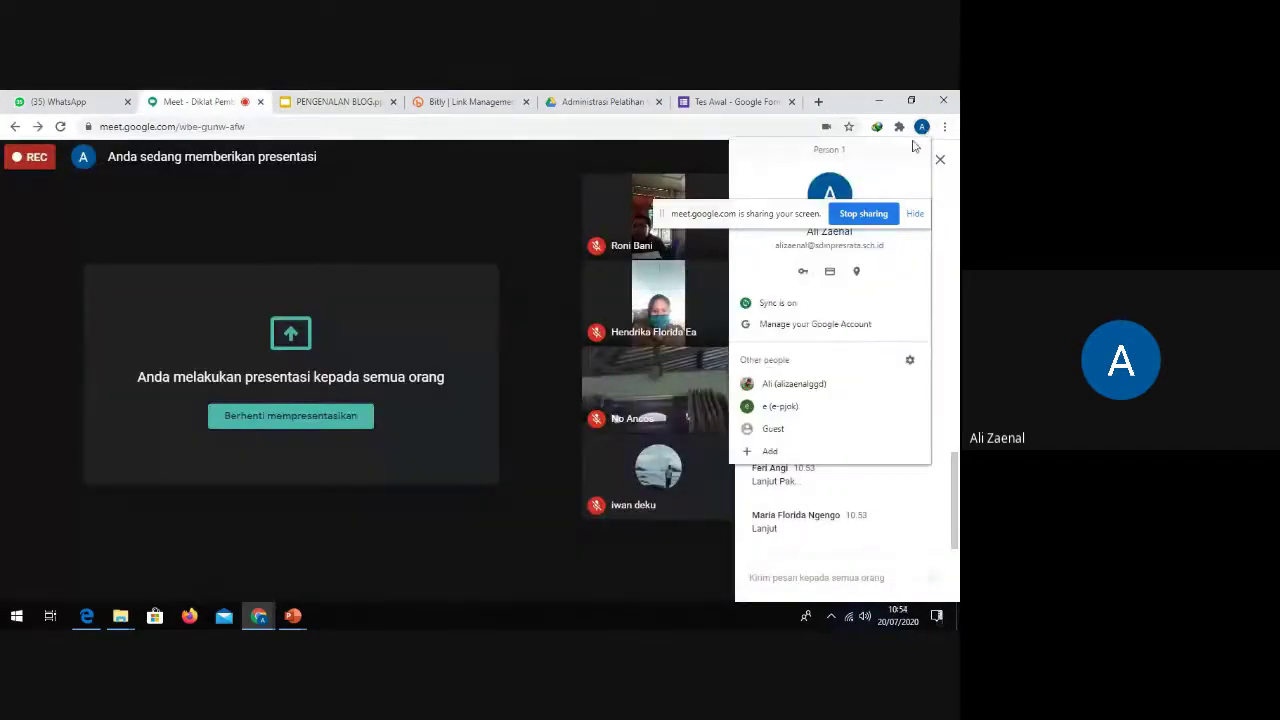
{"action": "left_click", "coordinate": [790, 406]}
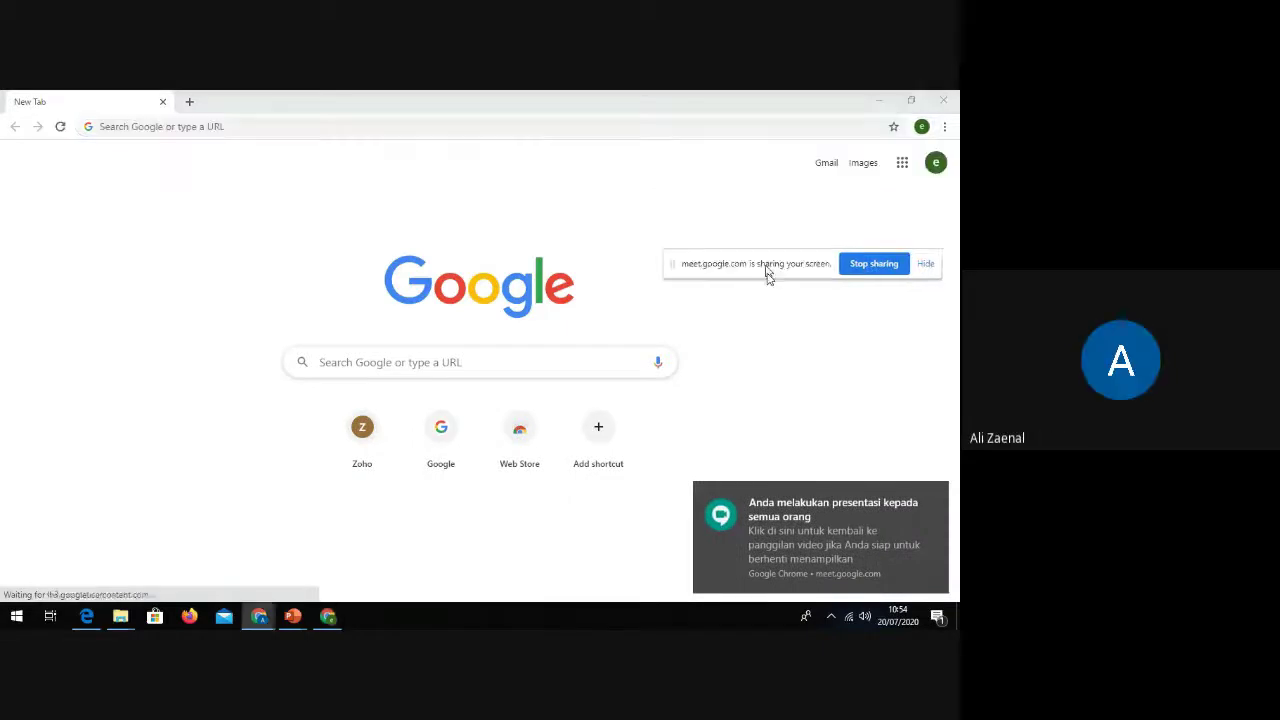
Step: Mute the one participant whose microphone was on, using the Orang participant list
{"action": "left_click_drag", "start_coordinate": [768, 277], "coordinate": [768, 346]}
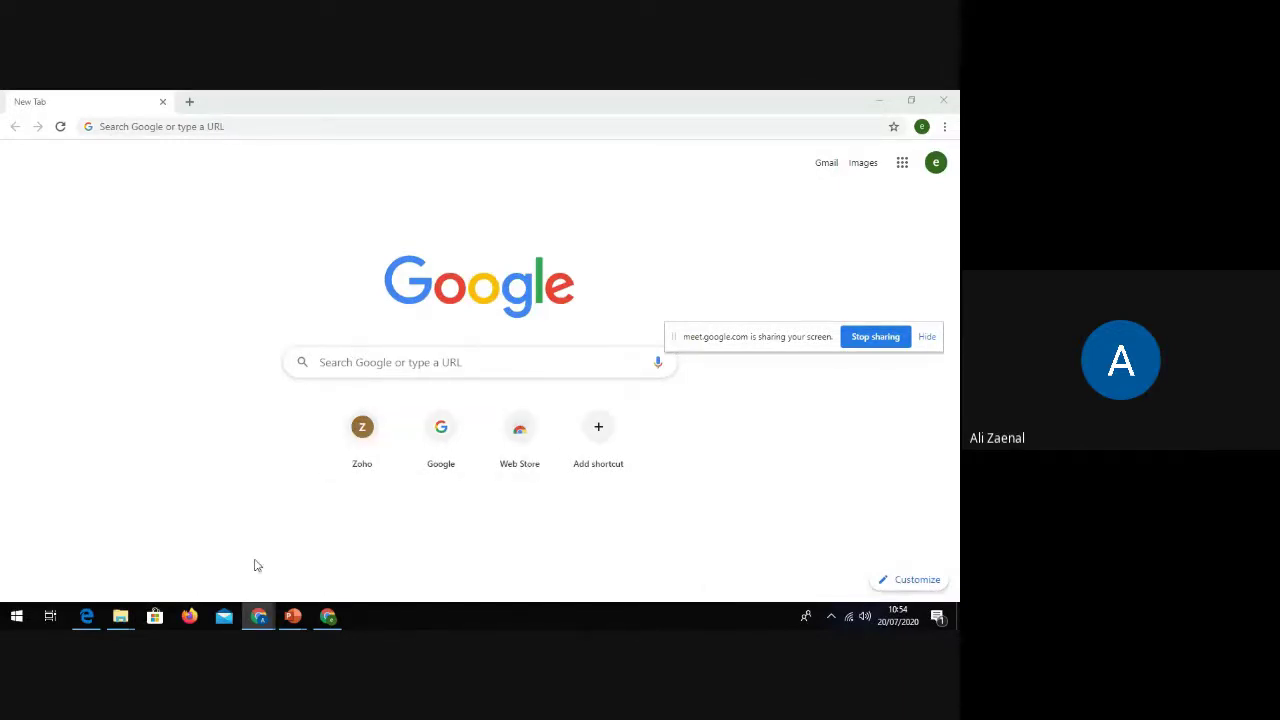
{"action": "mouse_move", "coordinate": [264, 624]}
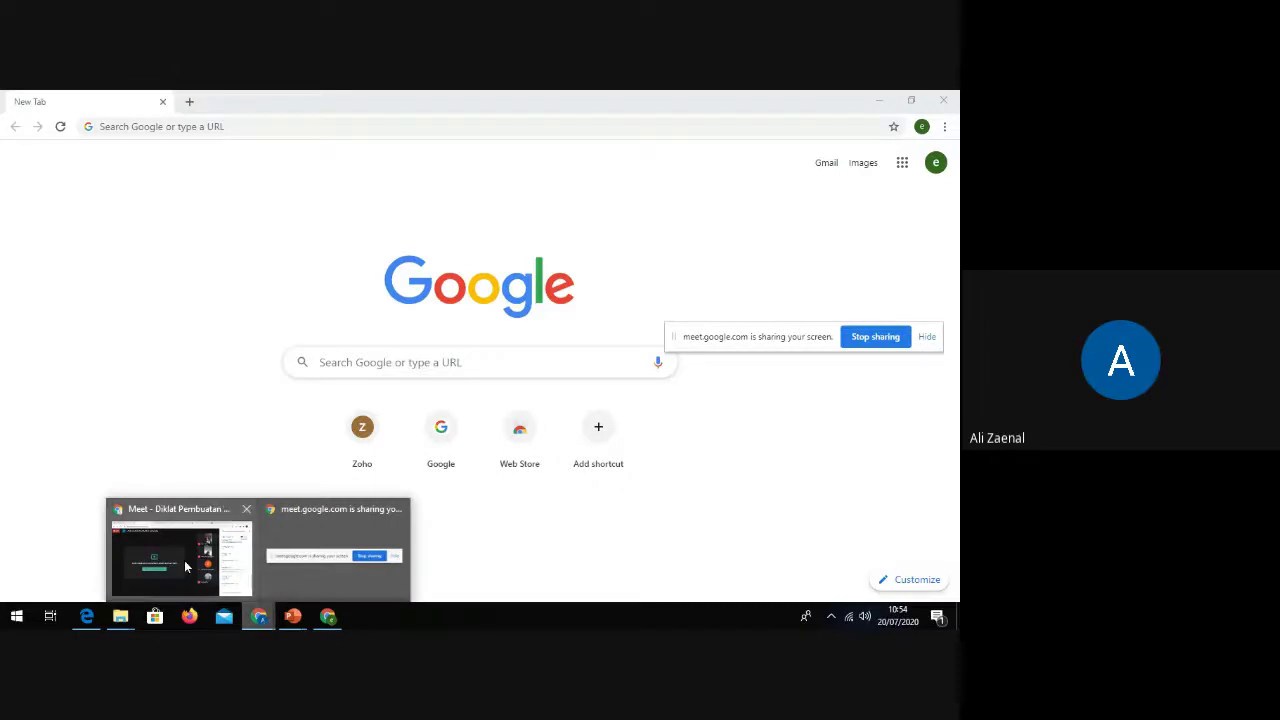
{"action": "left_click", "coordinate": [186, 566]}
{"action": "left_click", "coordinate": [795, 203]}
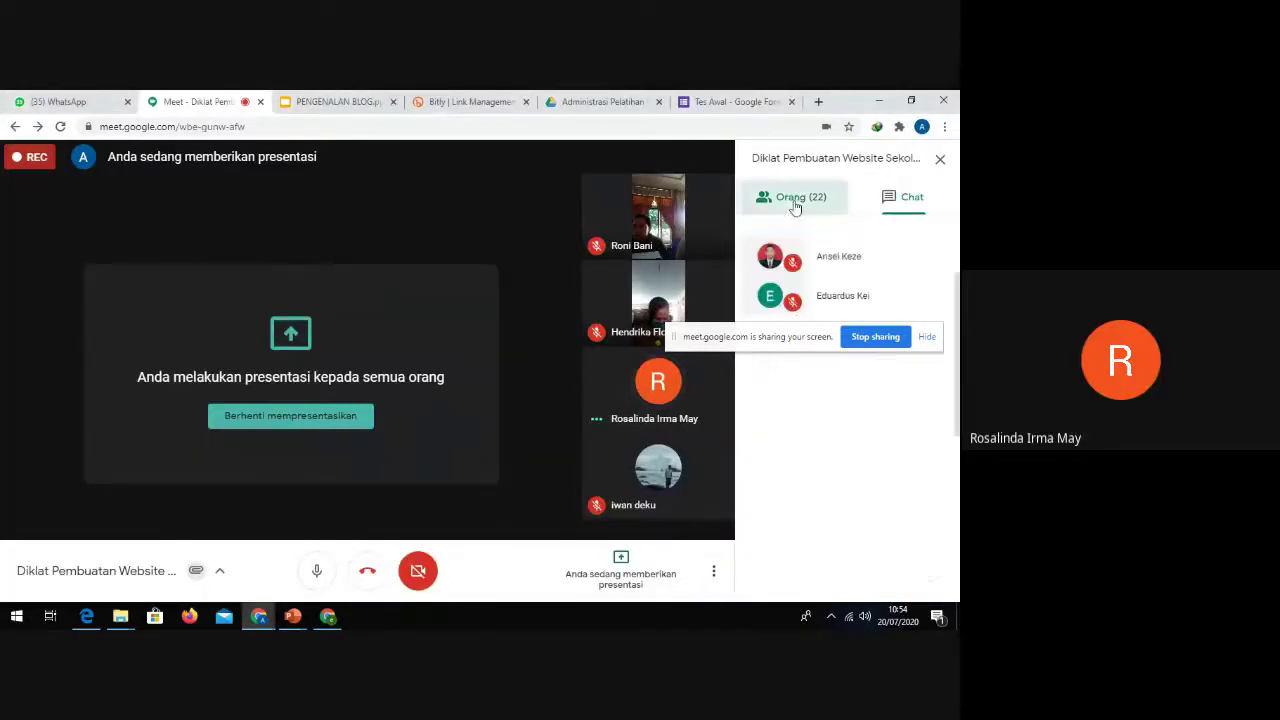
{"action": "left_click_drag", "start_coordinate": [820, 337], "coordinate": [487, 575]}
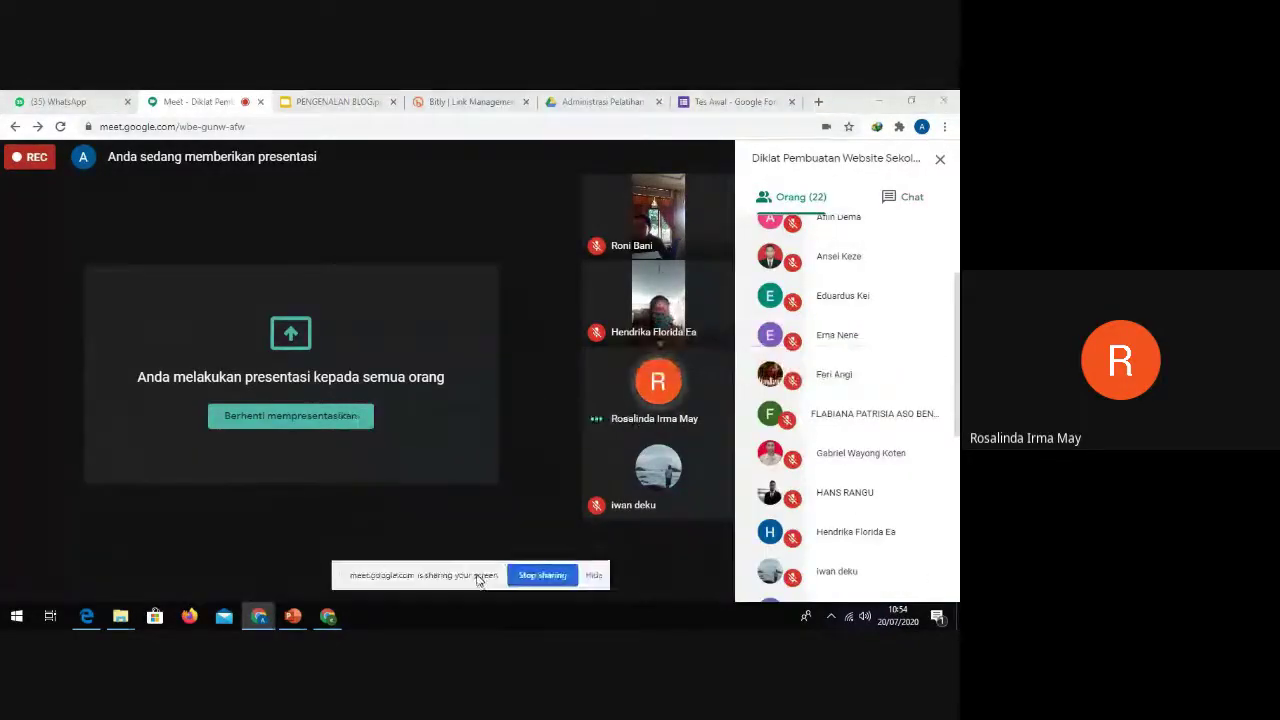
{"action": "scroll", "coordinate": [850, 430], "scroll_direction": "down", "scroll_amount": 5}
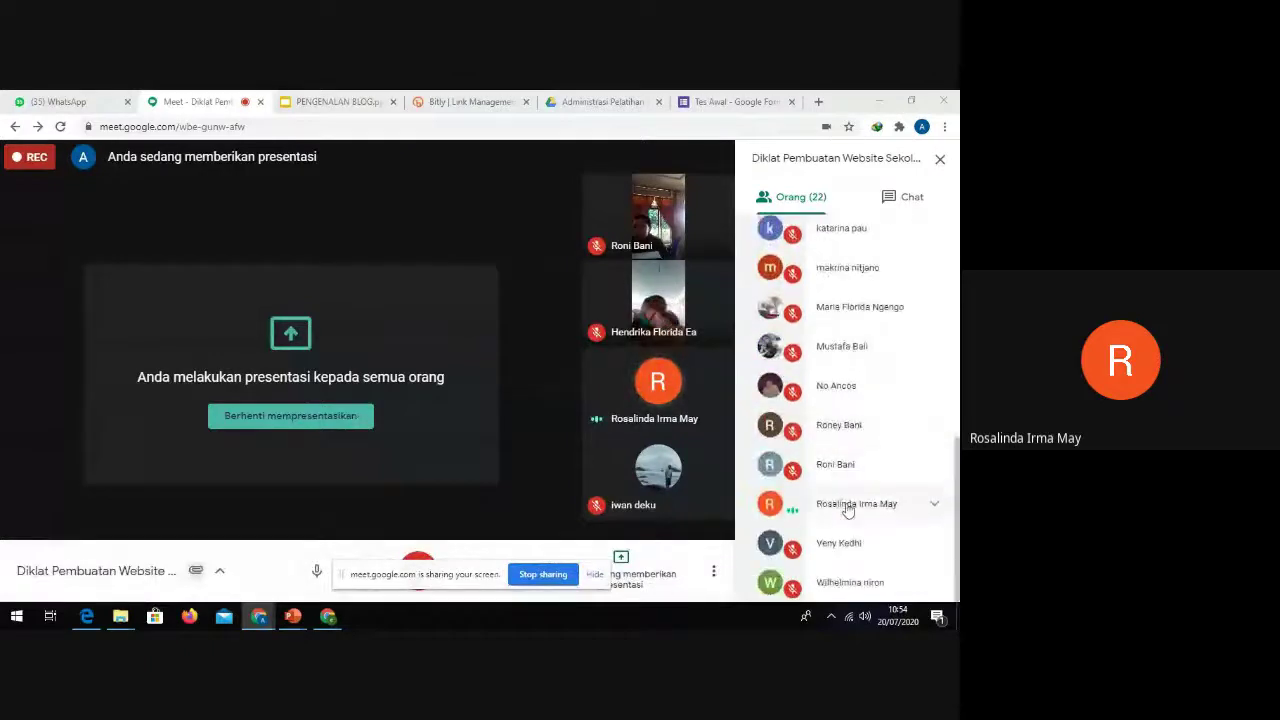
{"action": "left_click", "coordinate": [848, 507]}
{"action": "left_click", "coordinate": [845, 545]}
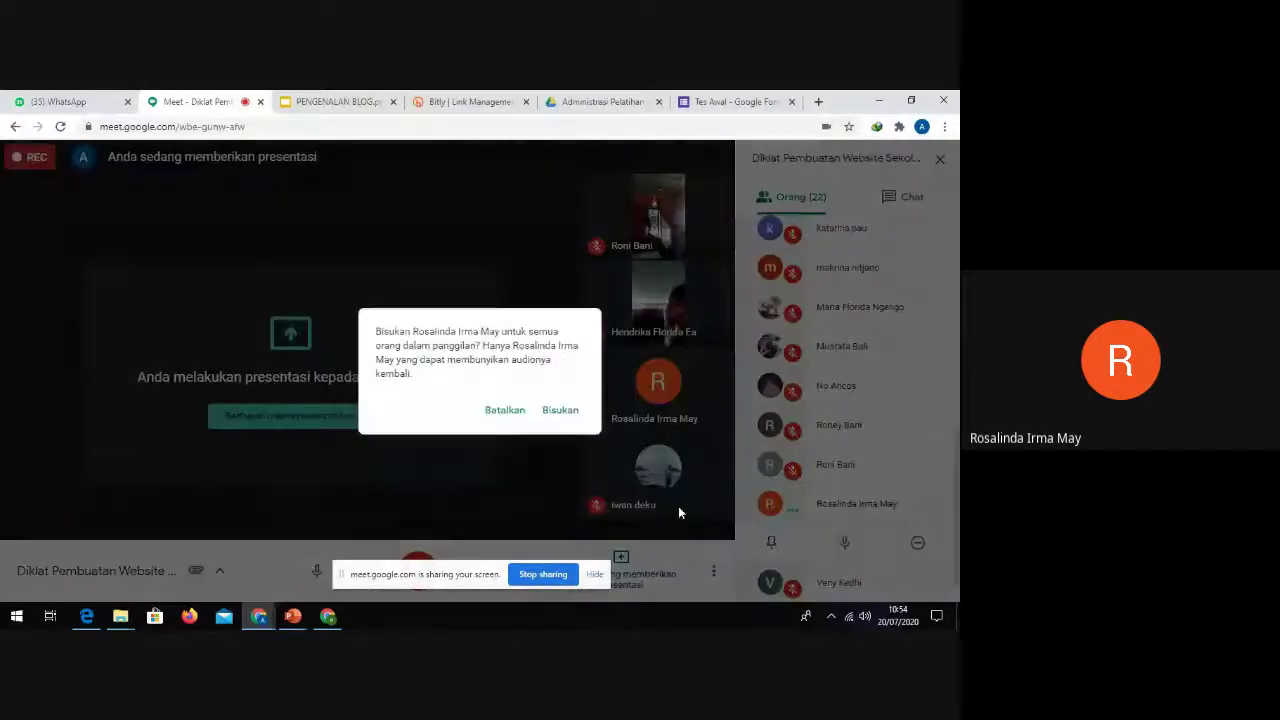
{"action": "left_click", "coordinate": [560, 411]}
{"action": "scroll", "coordinate": [900, 470], "scroll_direction": "up", "scroll_amount": 3}
{"action": "scroll", "coordinate": [885, 430], "scroll_direction": "up", "scroll_amount": 4}
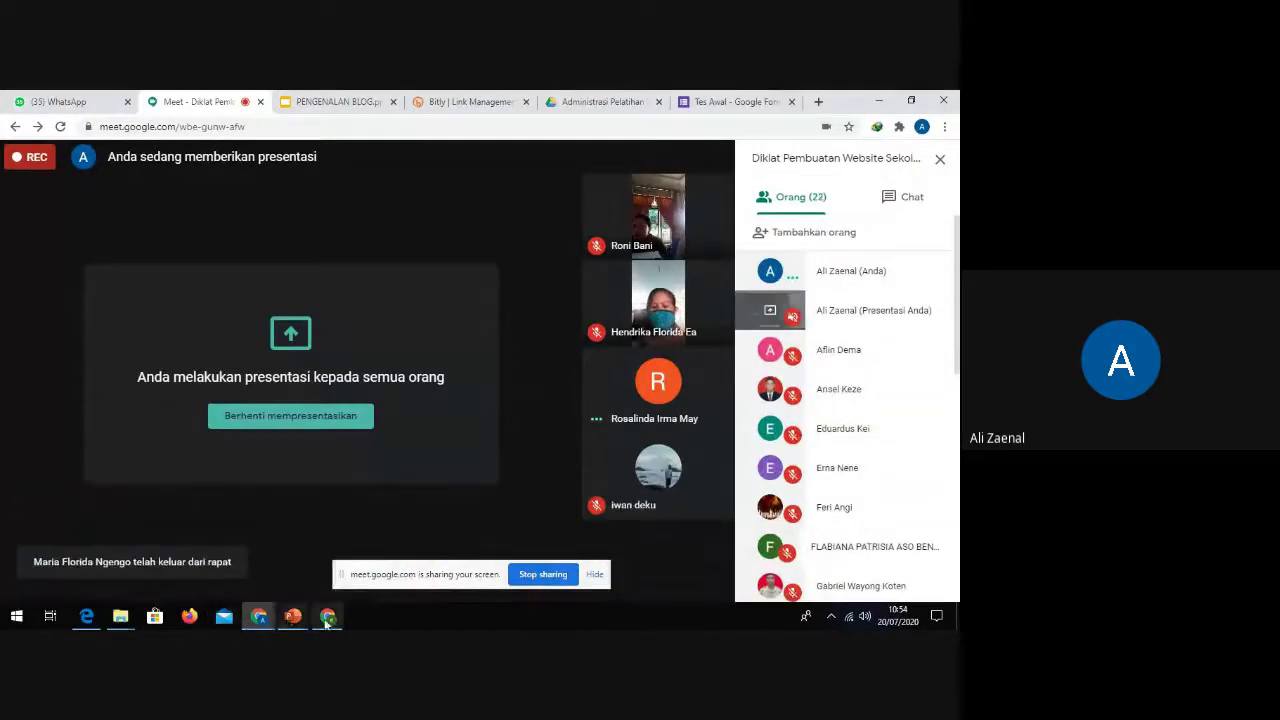
Step: Check the meeting chat, then bring the other profile's New Tab window to the front
{"action": "mouse_move", "coordinate": [330, 625]}
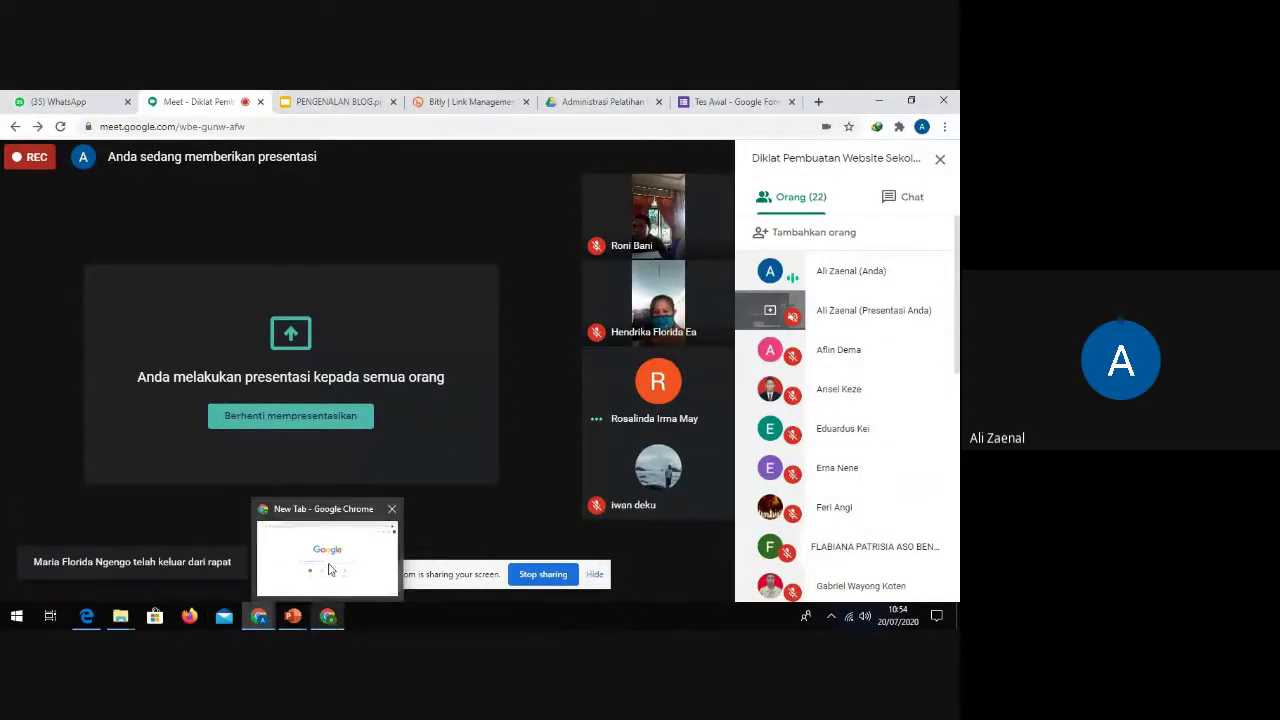
{"action": "mouse_move", "coordinate": [330, 568]}
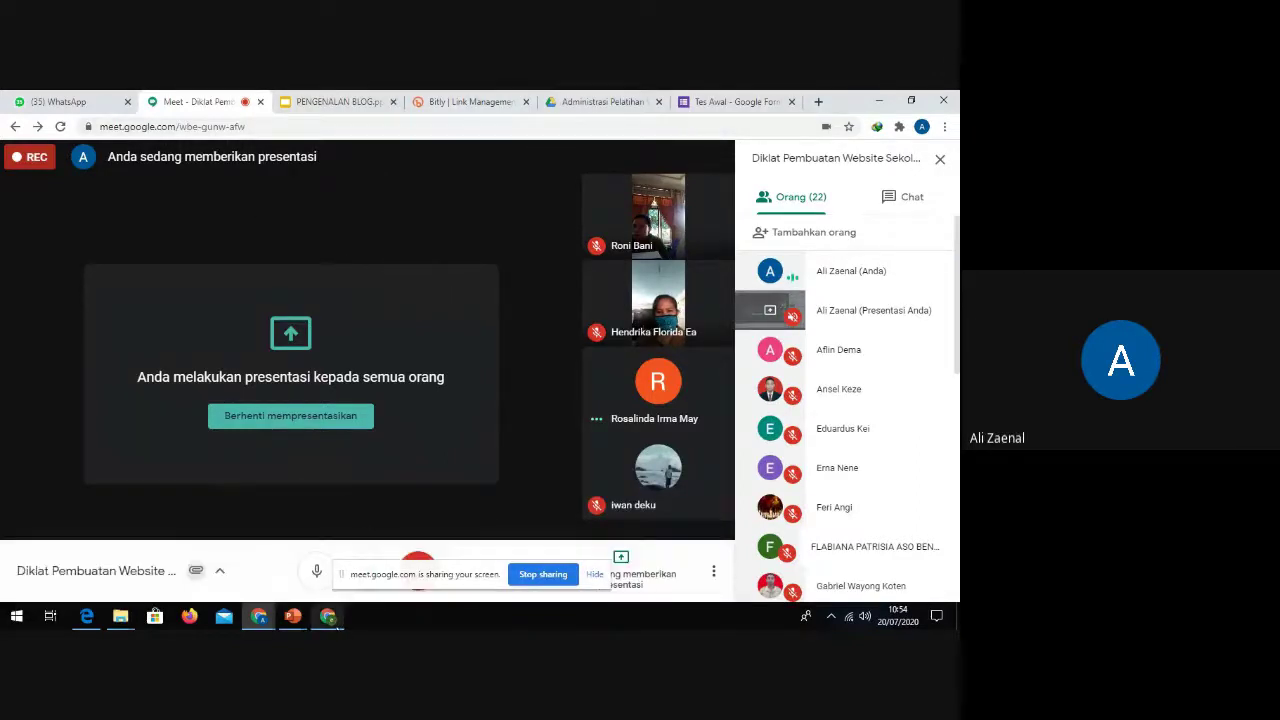
{"action": "left_click", "coordinate": [334, 618]}
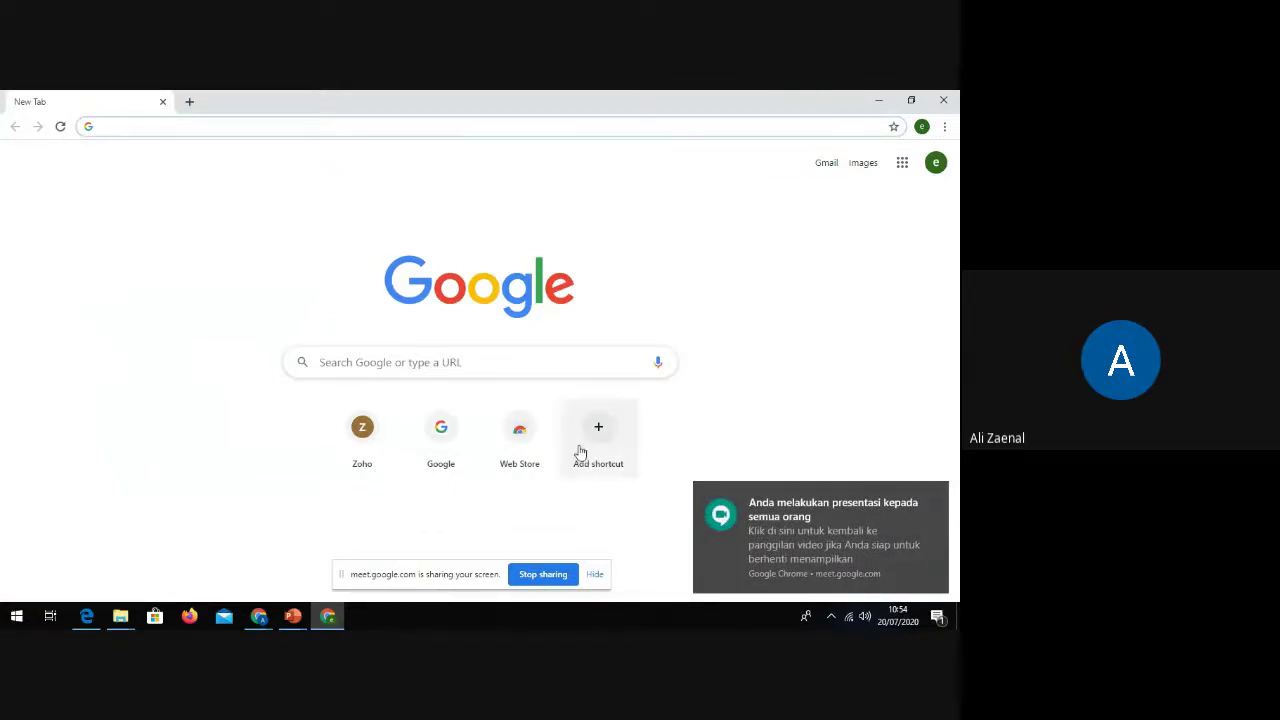
{"action": "mouse_move", "coordinate": [262, 618]}
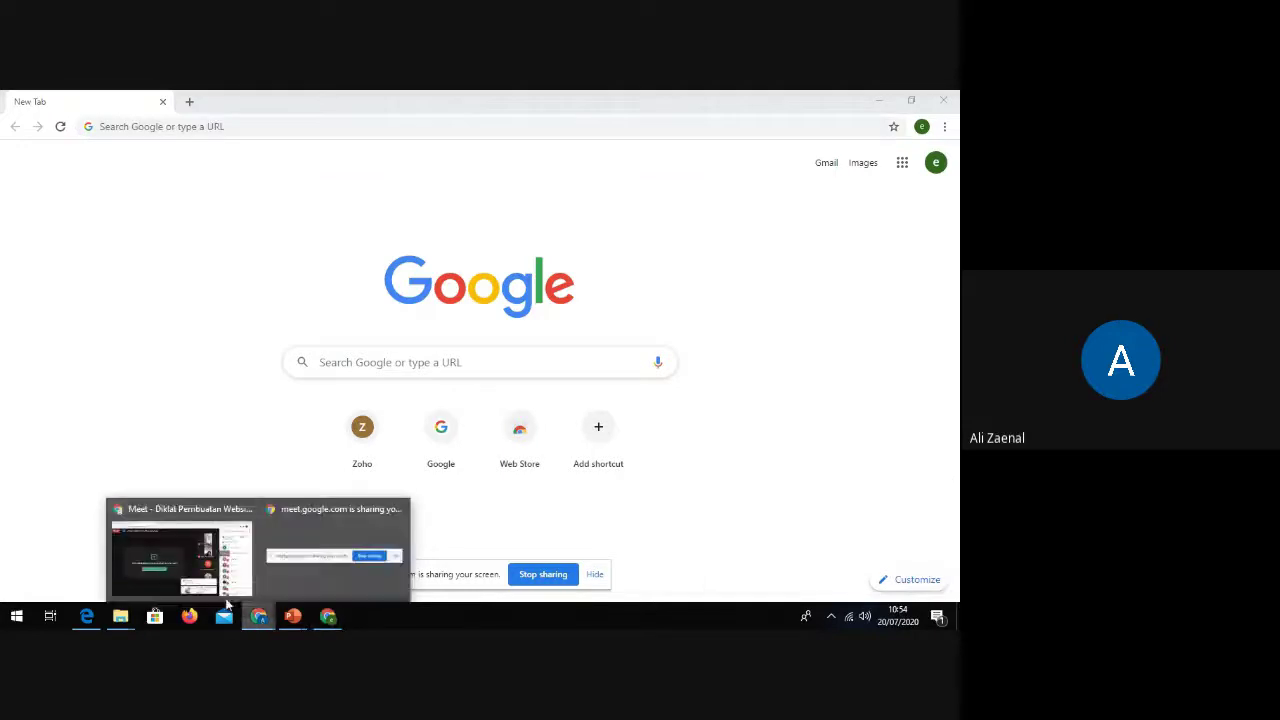
{"action": "left_click", "coordinate": [180, 545]}
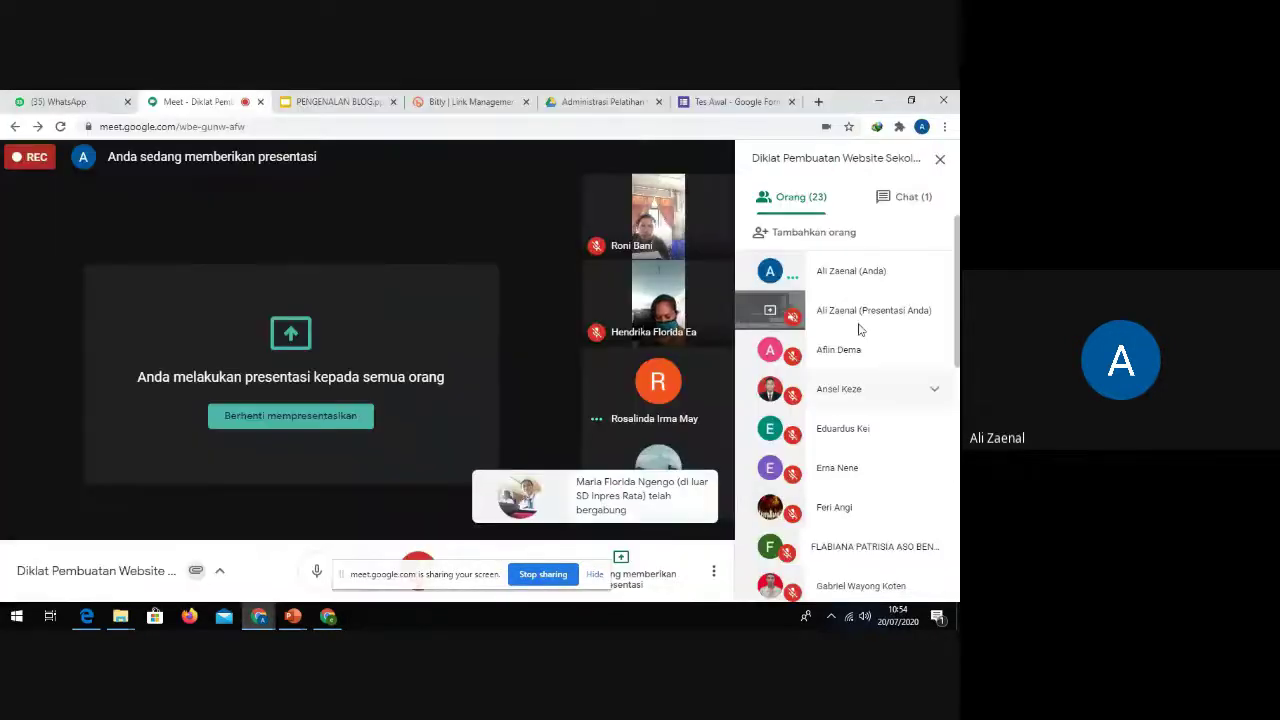
{"action": "left_click", "coordinate": [886, 199]}
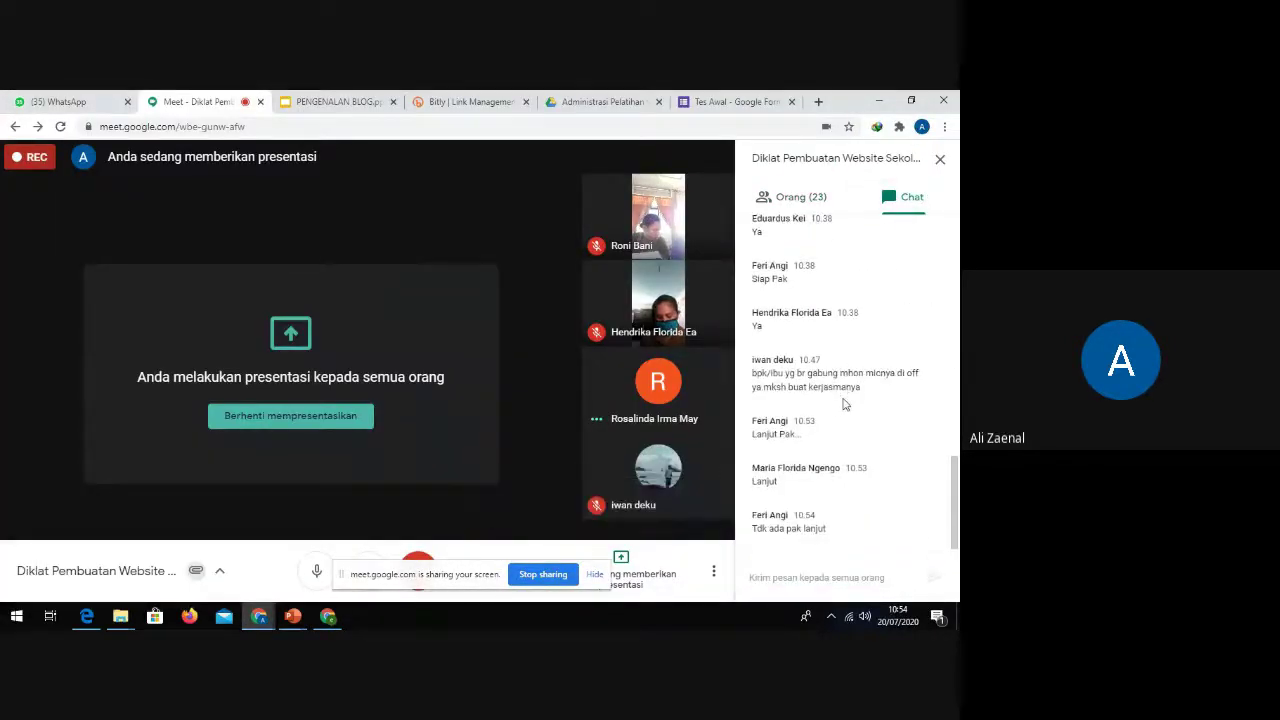
{"action": "left_click", "coordinate": [327, 616]}
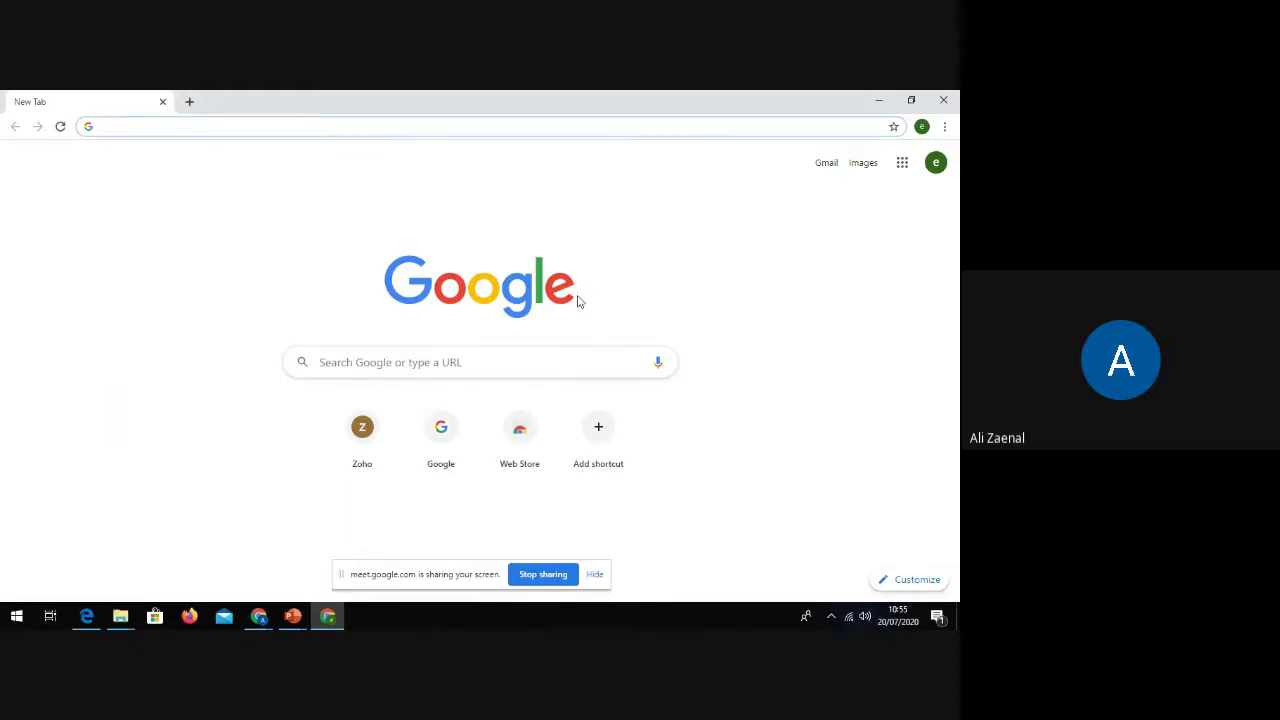
Step: Go to blogger.com in the new Chrome window
{"action": "left_click", "coordinate": [123, 127]}
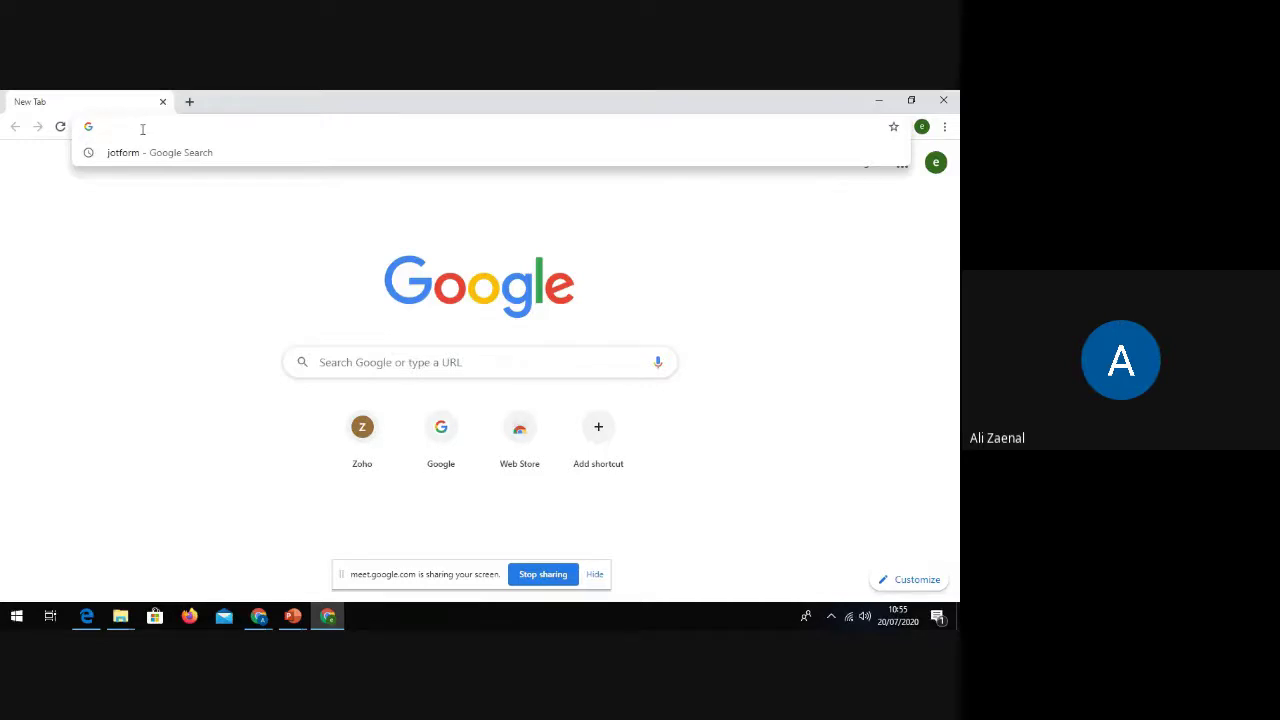
{"action": "type", "text": "blo"}
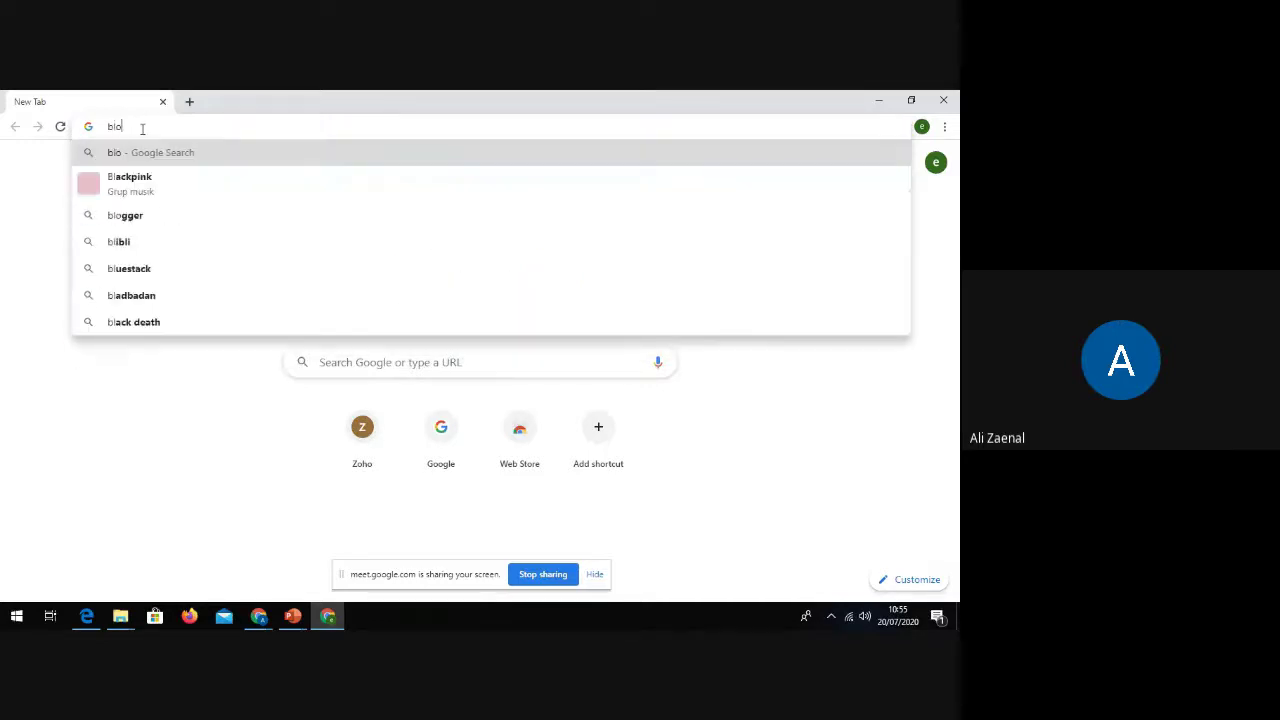
{"action": "type", "text": "gger.com"}
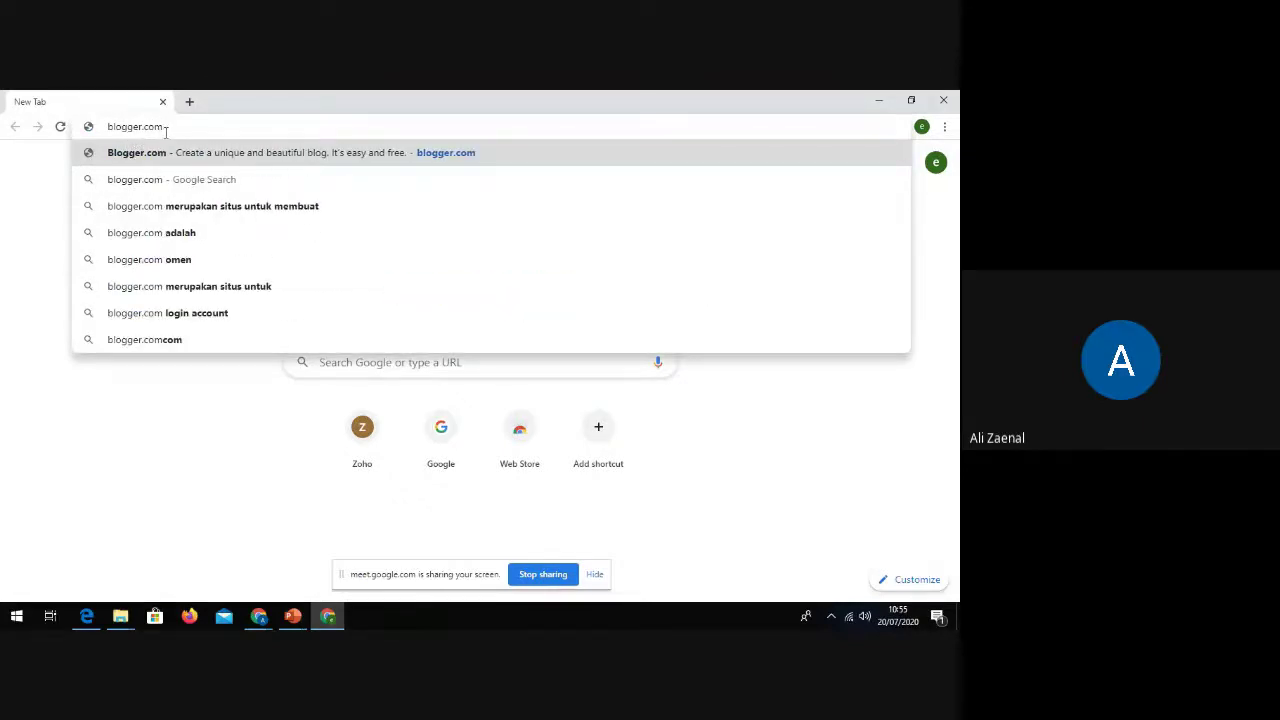
{"action": "key", "text": "Return"}
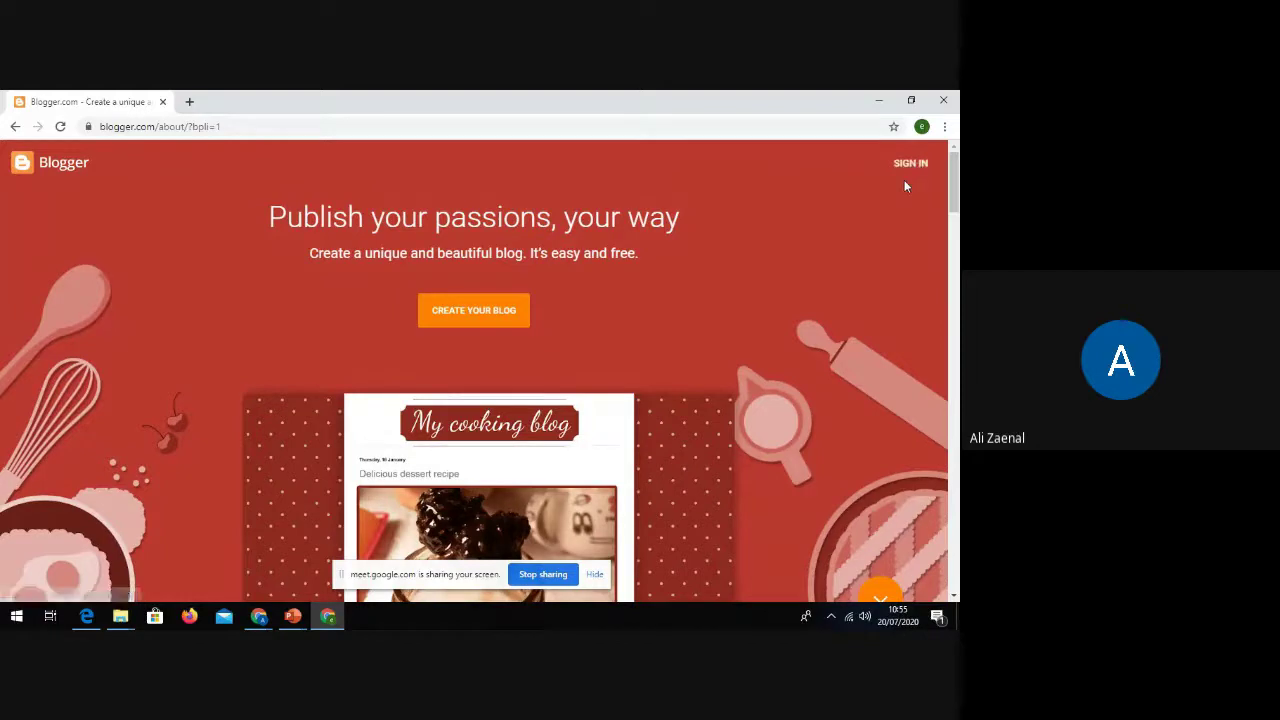
Step: Sign in to Blogger with the school account using the autofilled password
{"action": "left_click", "coordinate": [904, 180]}
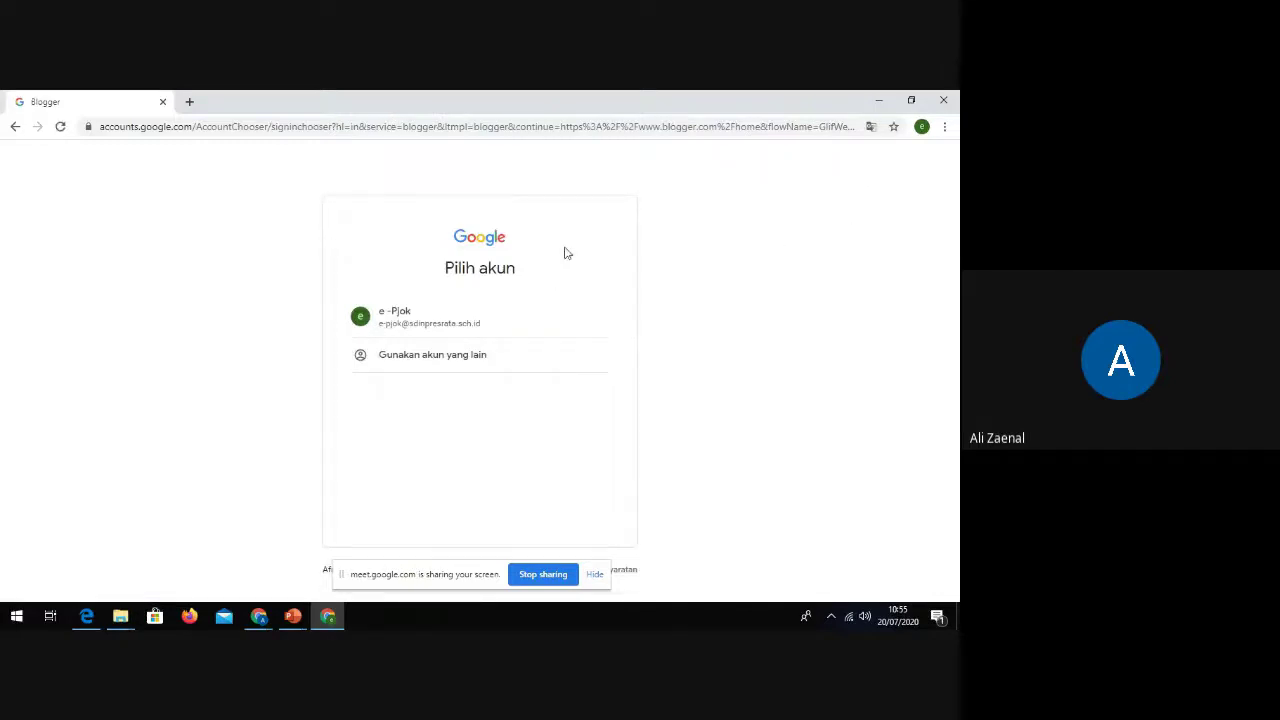
{"action": "left_click", "coordinate": [408, 324]}
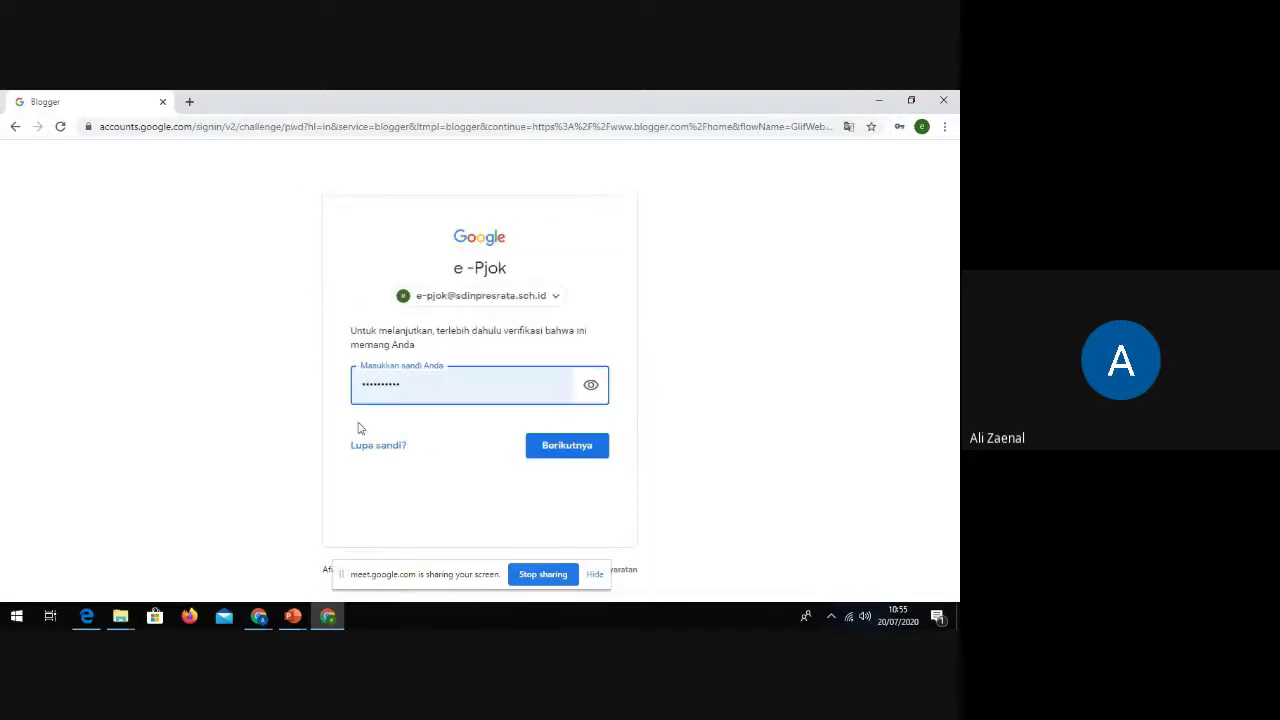
{"action": "left_click", "coordinate": [549, 455]}
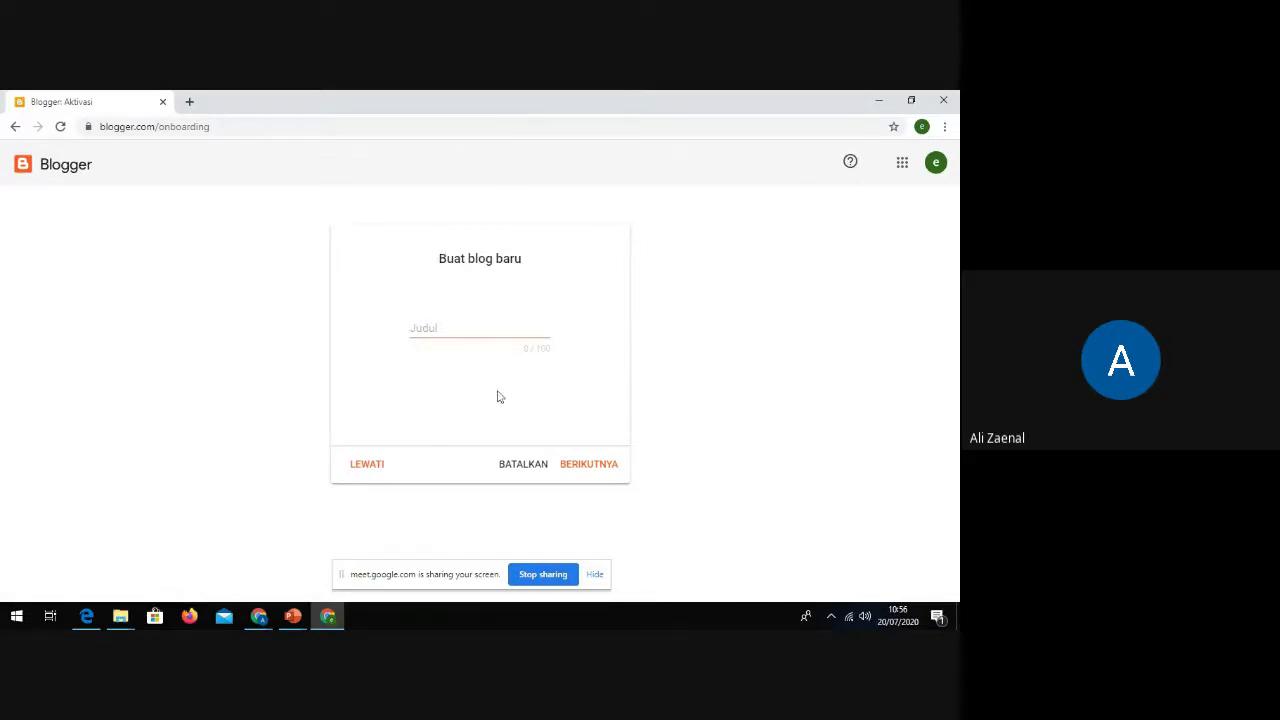
Step: Enter 'SD INPRES RATA' as the new blog's title and continue to the address step
{"action": "left_click", "coordinate": [448, 328]}
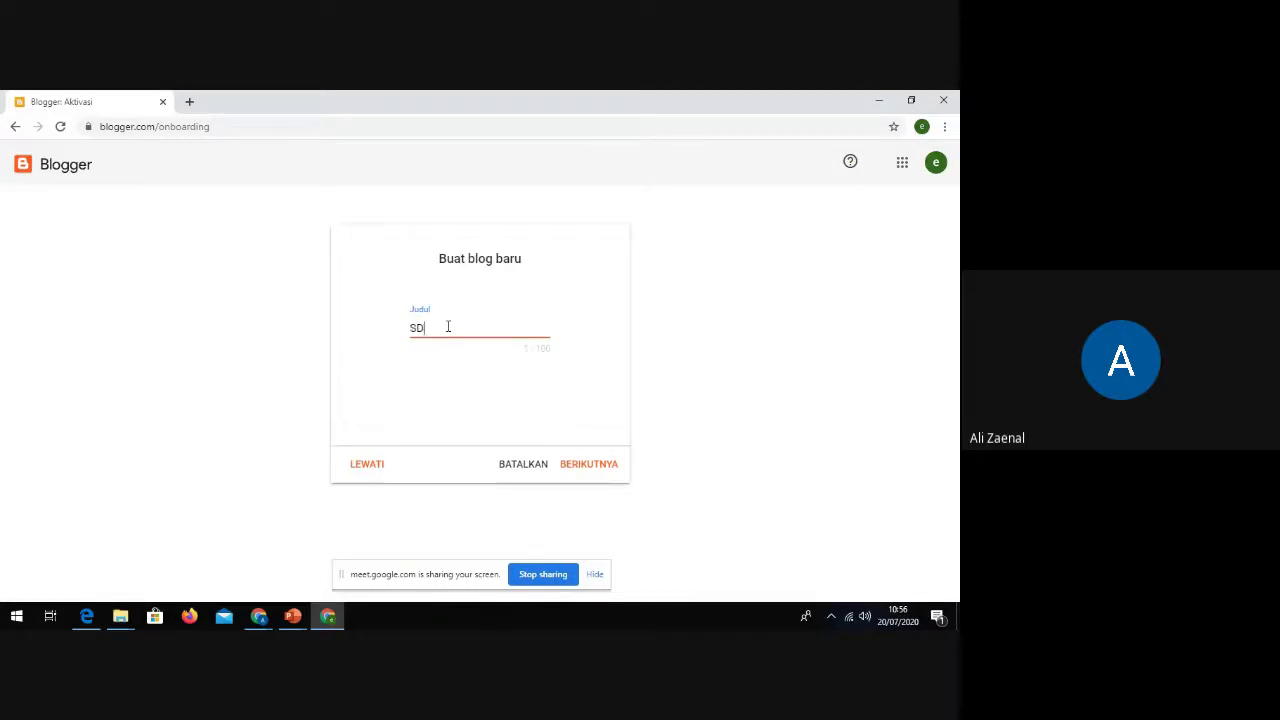
{"action": "type", "text": "SD INPRES RATA"}
{"action": "left_click", "coordinate": [589, 470]}
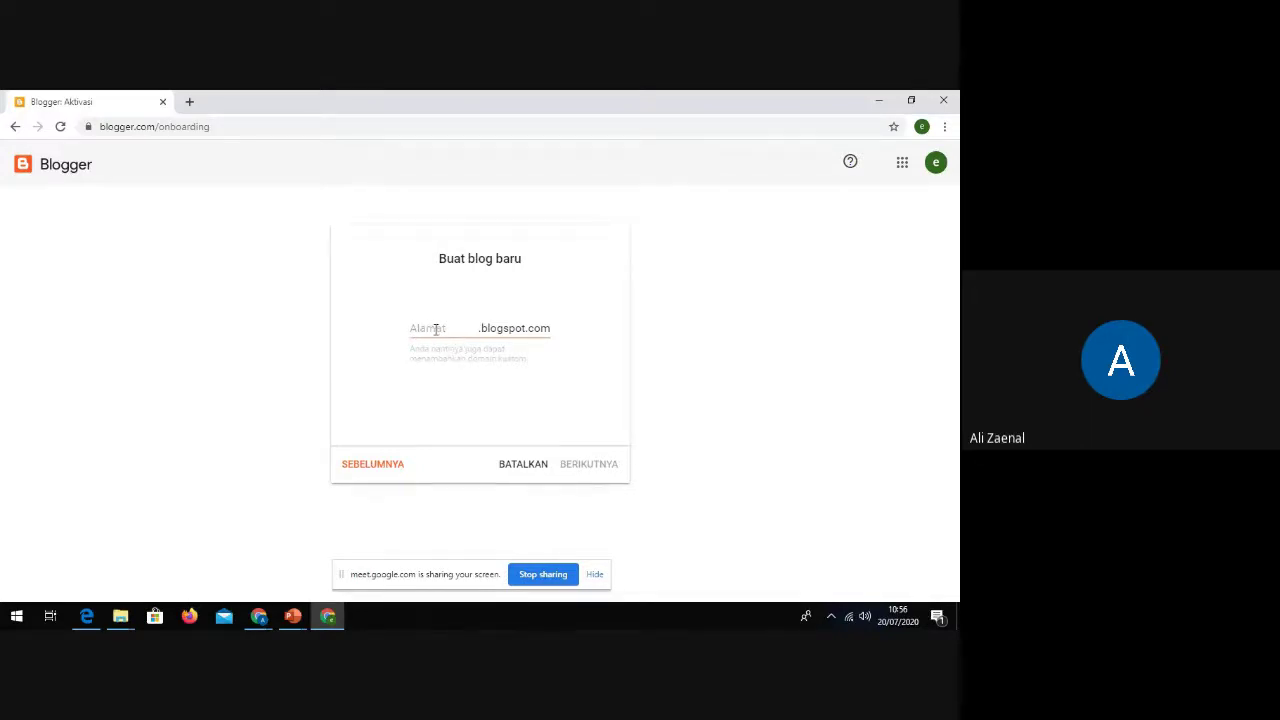
Step: Enter sdirata1 as the blog address and test sdirata1.blogspot.com in a new tab
{"action": "left_click", "coordinate": [436, 329]}
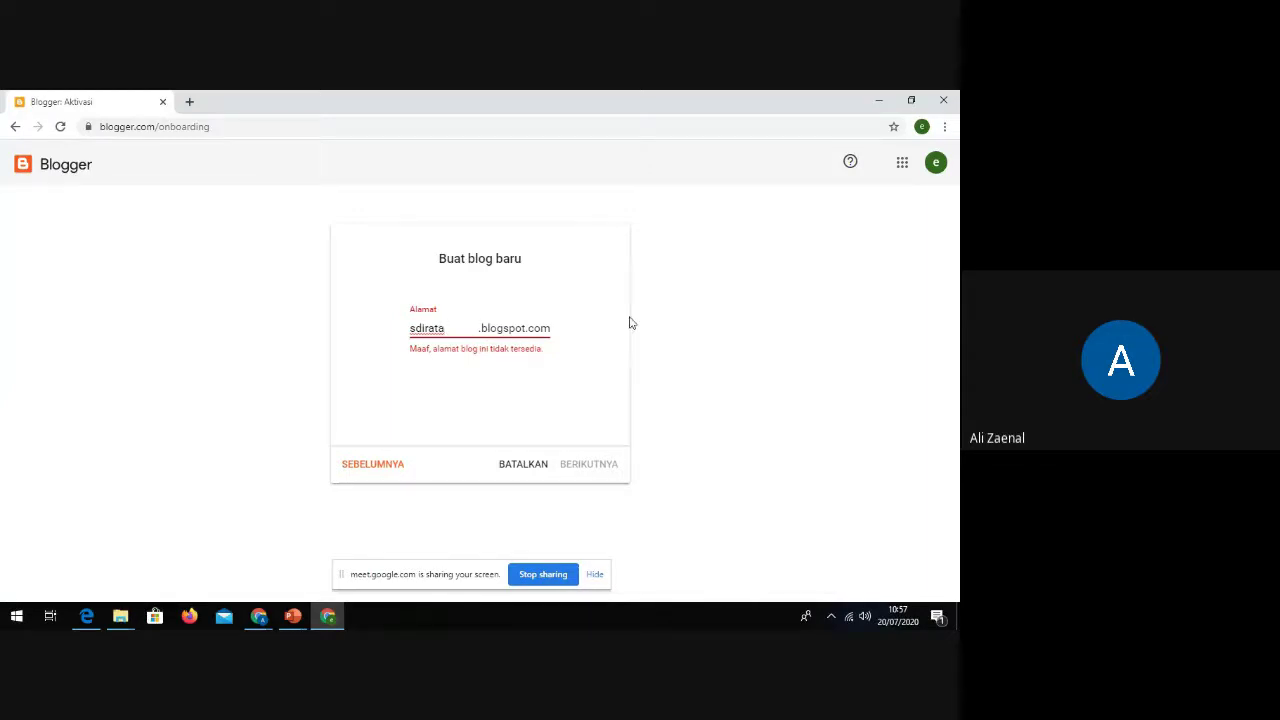
{"action": "type", "text": "1"}
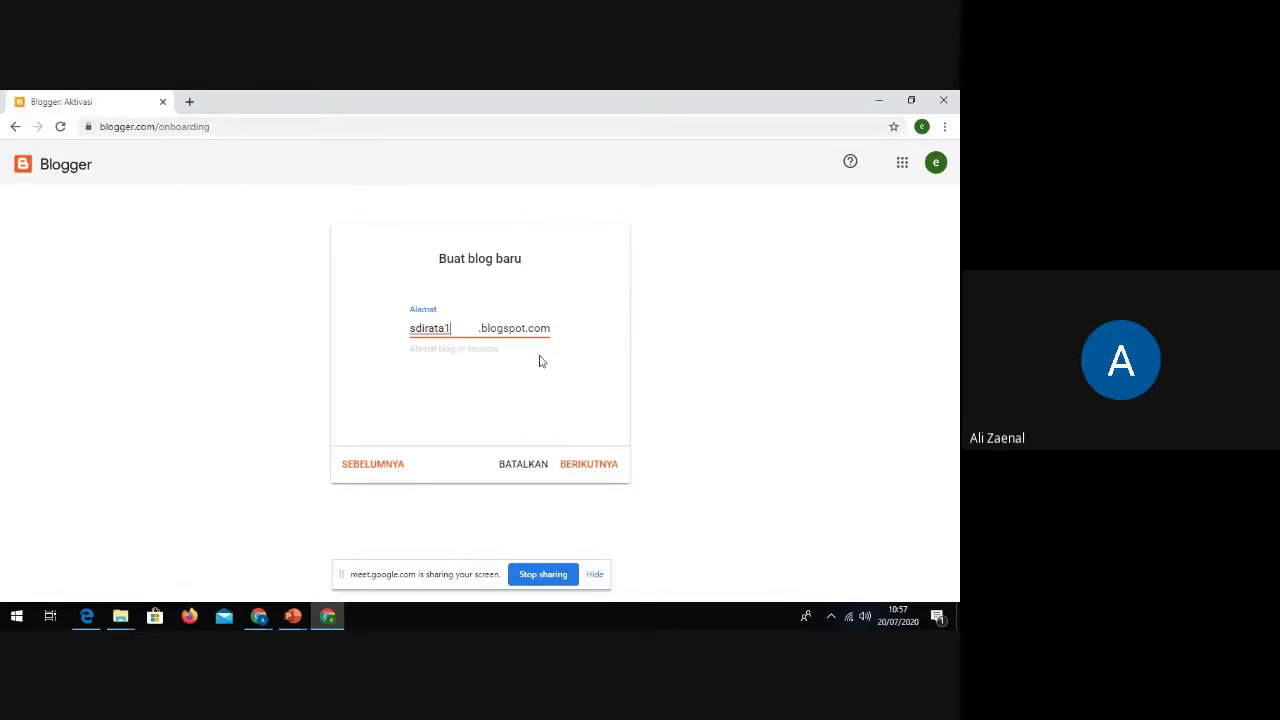
{"action": "left_click", "coordinate": [190, 103]}
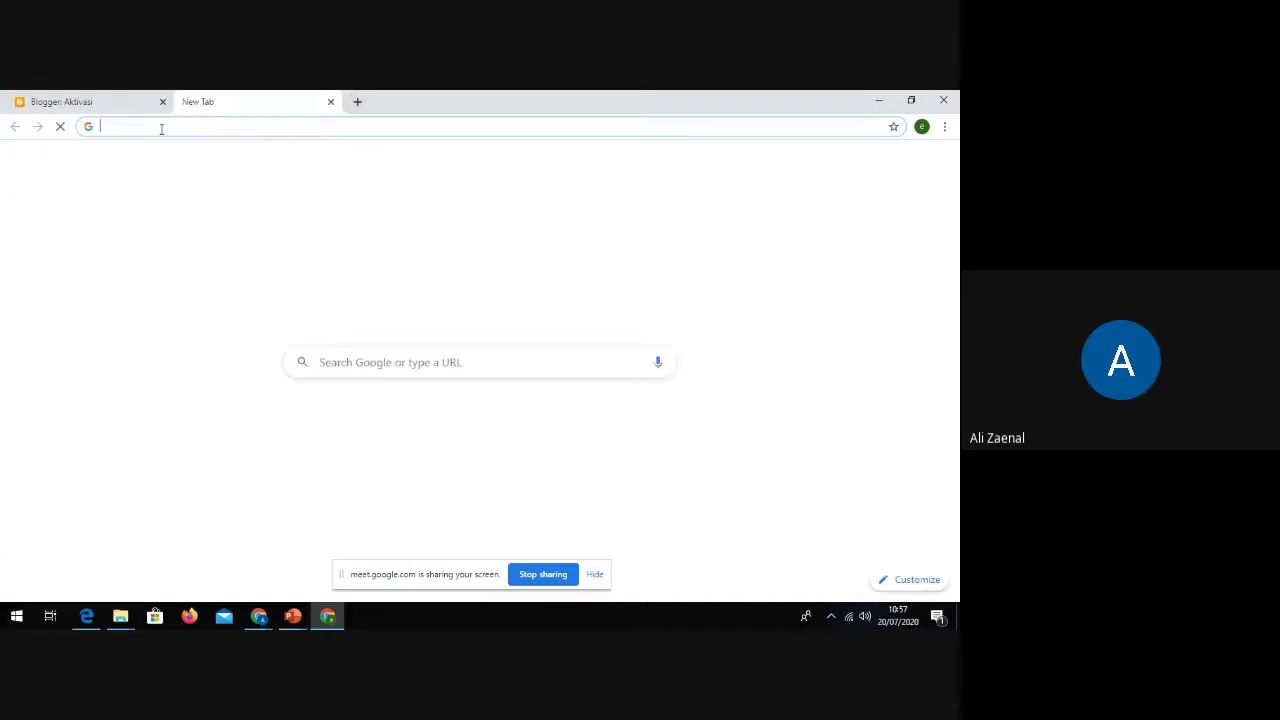
{"action": "left_click", "coordinate": [90, 101]}
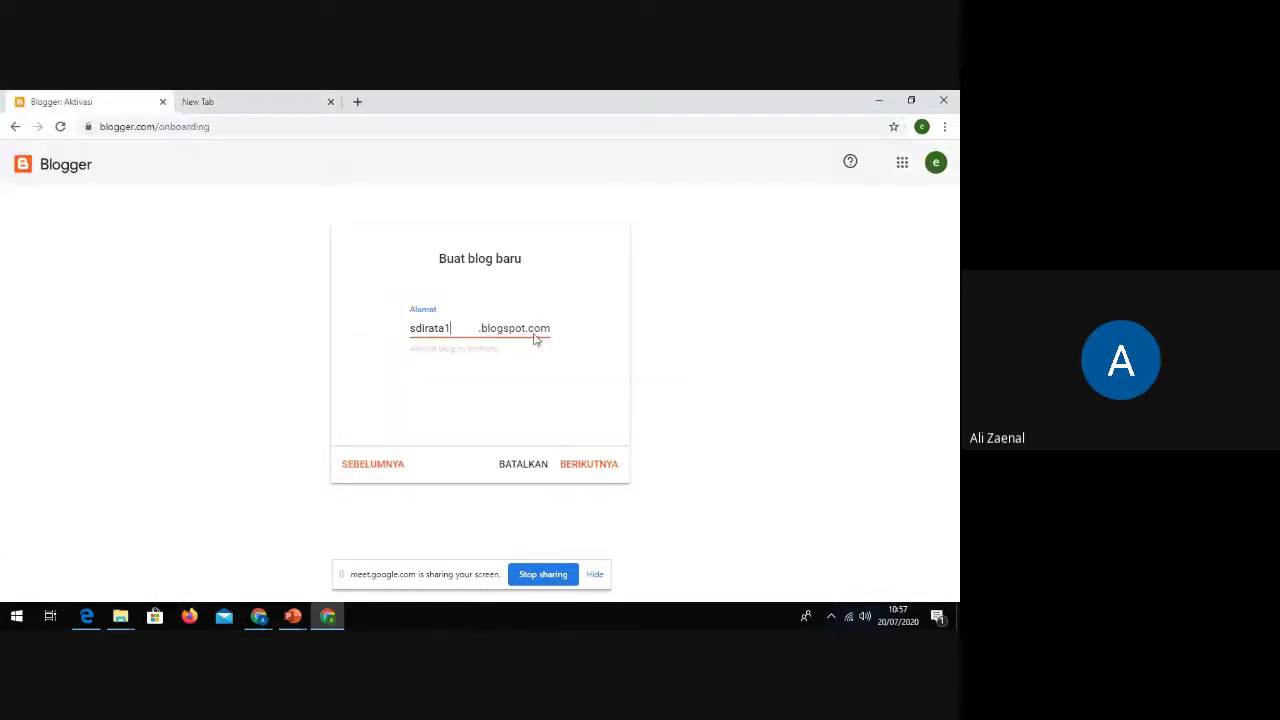
{"action": "left_click", "coordinate": [260, 102]}
{"action": "left_click", "coordinate": [184, 124]}
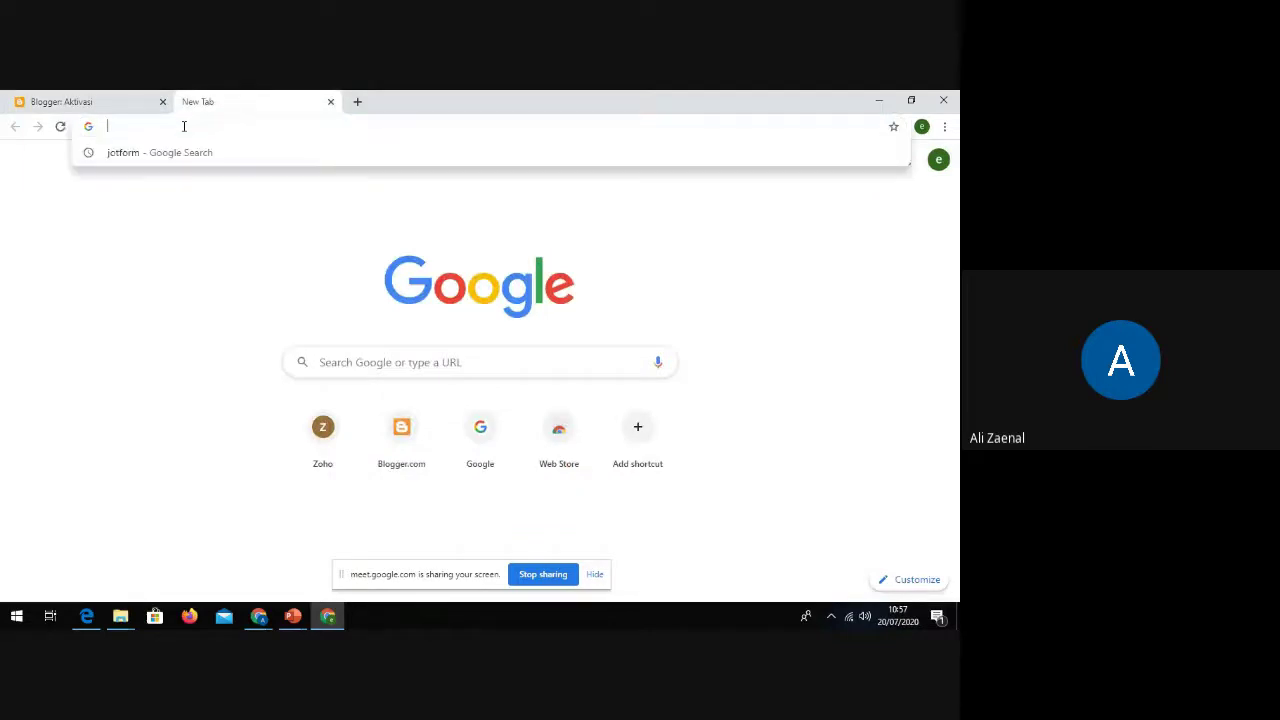
{"action": "type", "text": "sdirata1"}
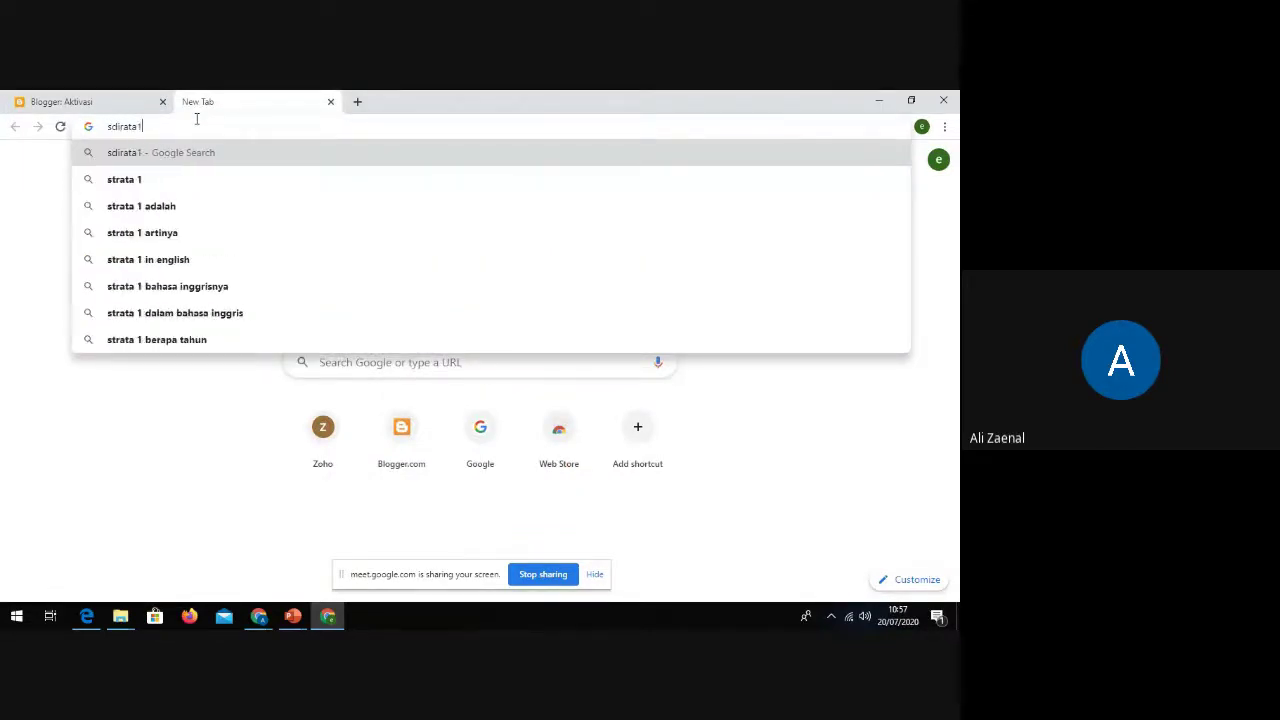
{"action": "type", "text": ".bog"}
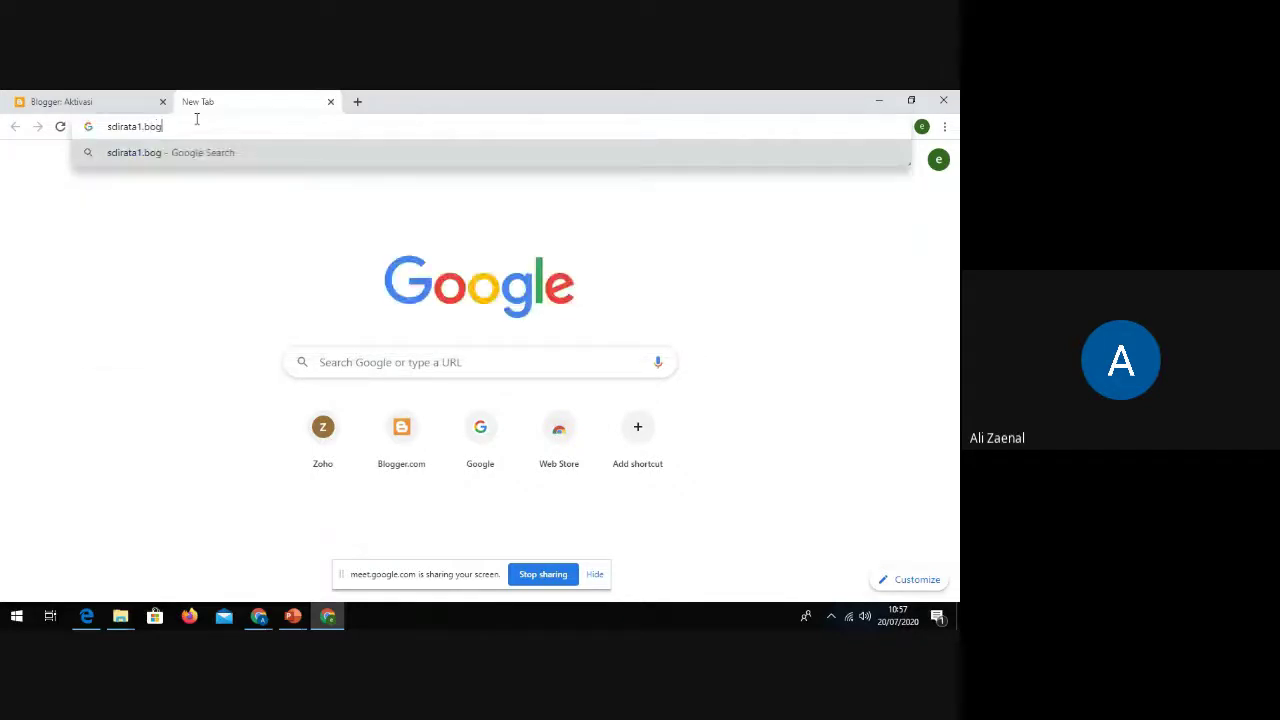
{"action": "type", "text": "spot.com"}
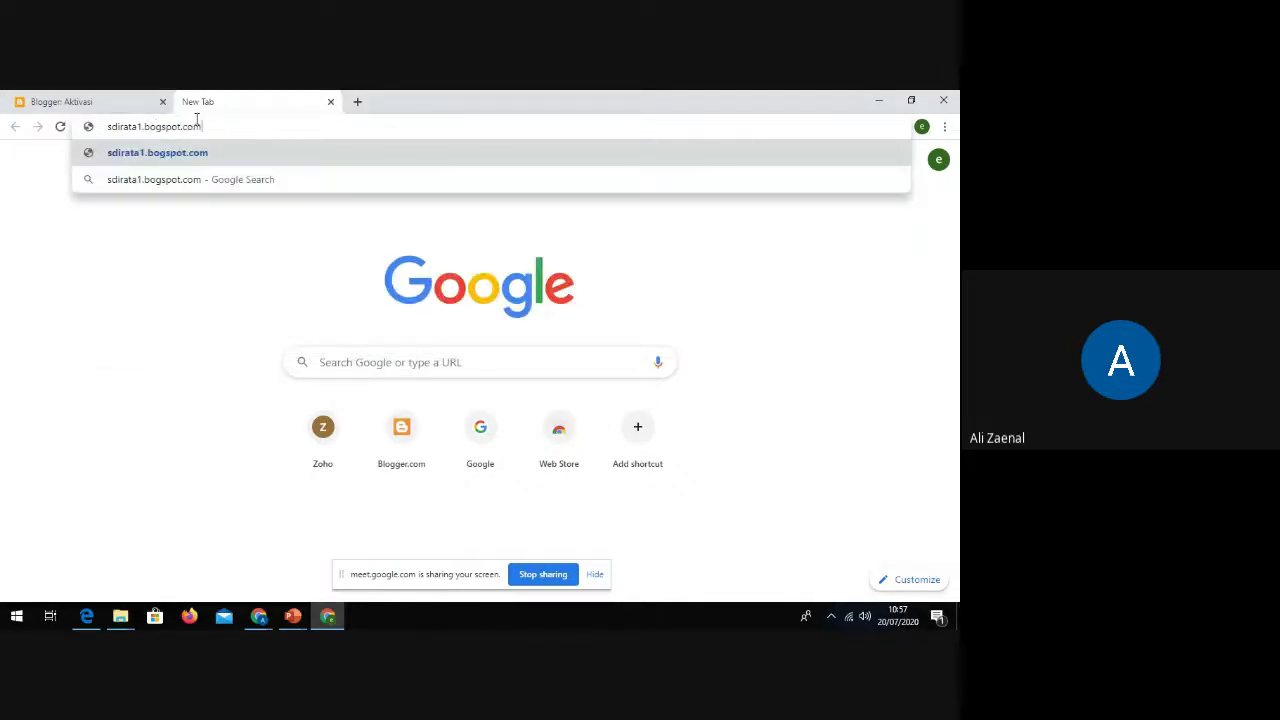
{"action": "left_click", "coordinate": [240, 147]}
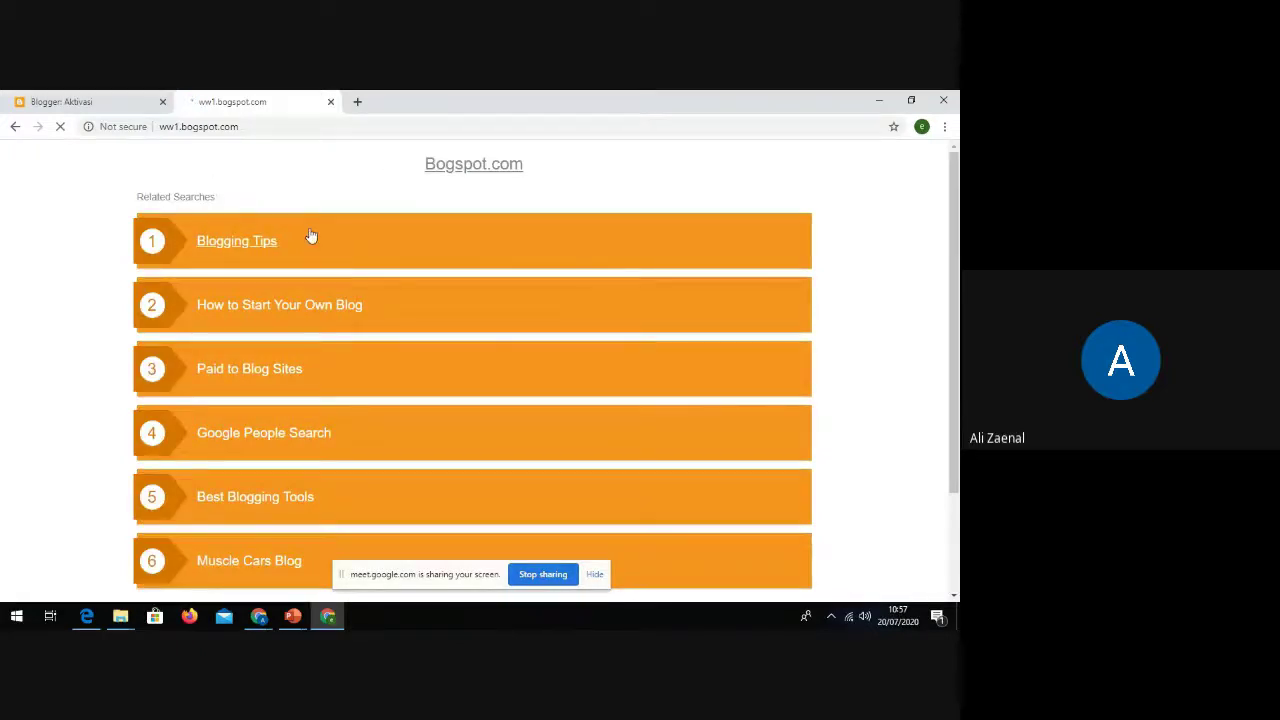
{"action": "left_click", "coordinate": [94, 101]}
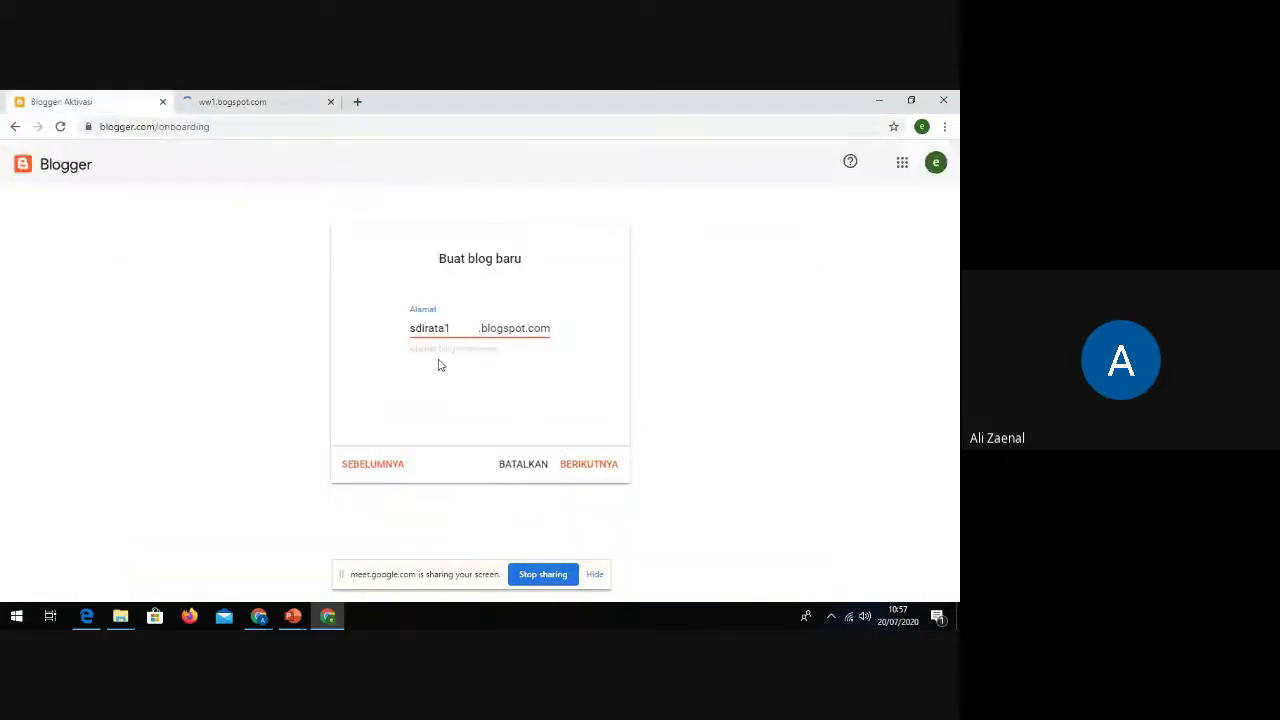
Step: Accept the sdirata1 address, set the display name 'SDI RATA', and finish creating the blog
{"action": "left_click", "coordinate": [591, 470]}
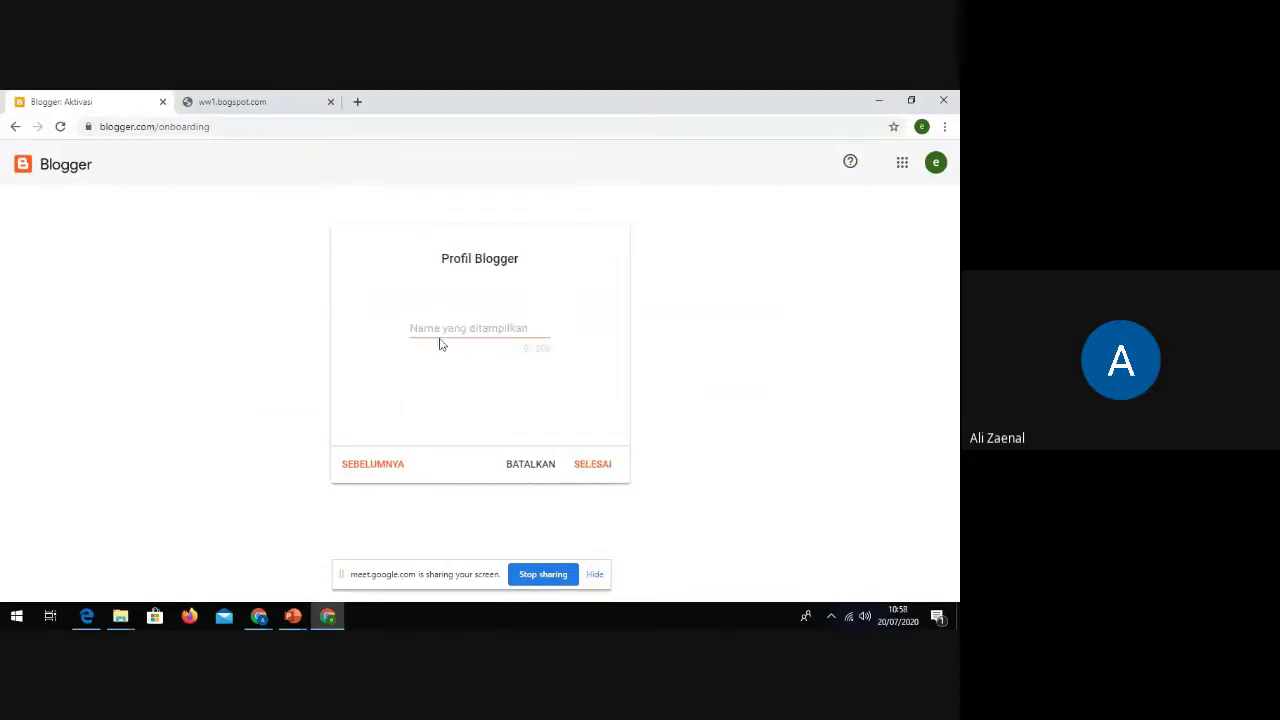
{"action": "left_click", "coordinate": [439, 332]}
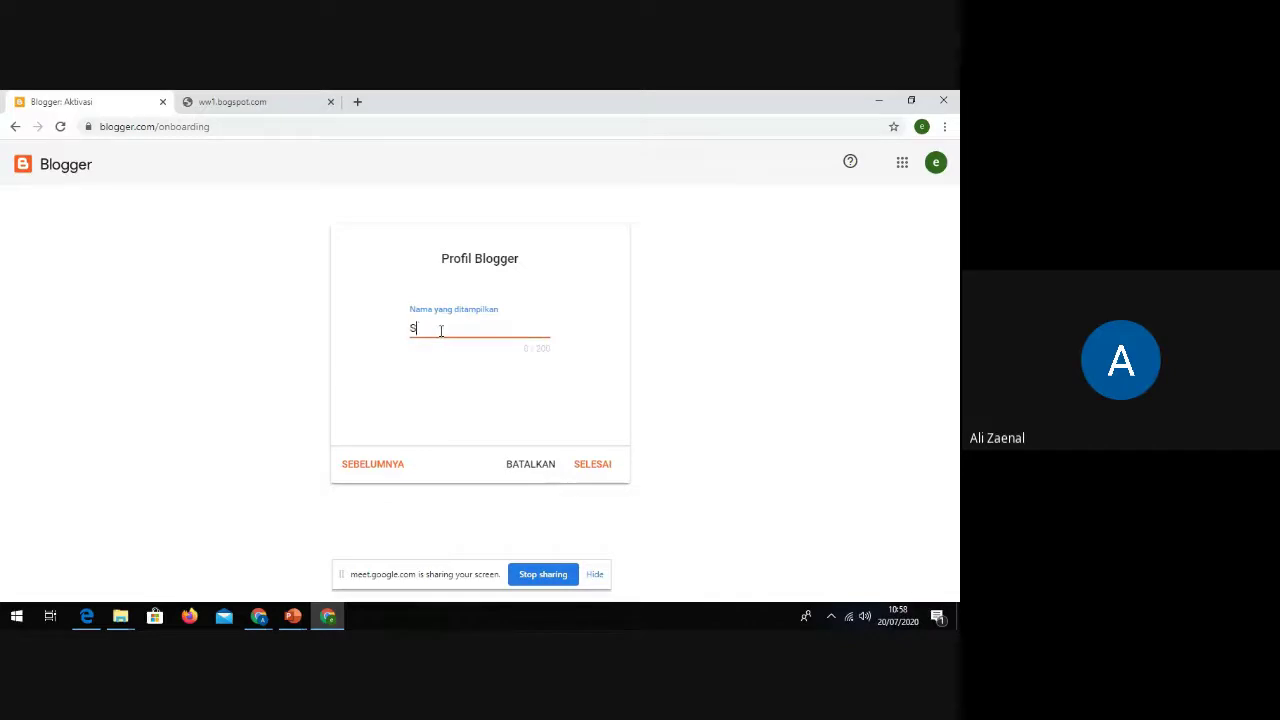
{"action": "type", "text": "SDI RATA"}
{"action": "left_click", "coordinate": [600, 468]}
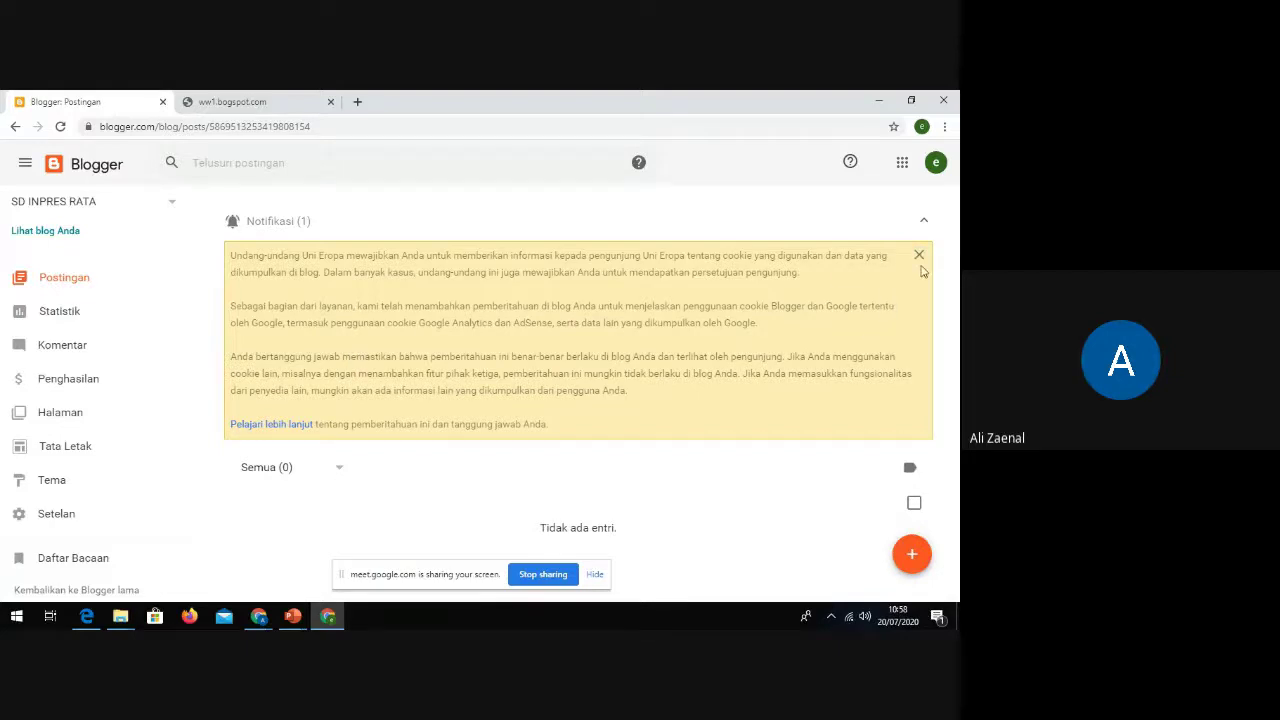
Step: Dismiss the cookie notice and load the corrected sdirata1.blogspot.com address in the other tab
{"action": "left_click", "coordinate": [919, 256]}
{"action": "left_click", "coordinate": [240, 101]}
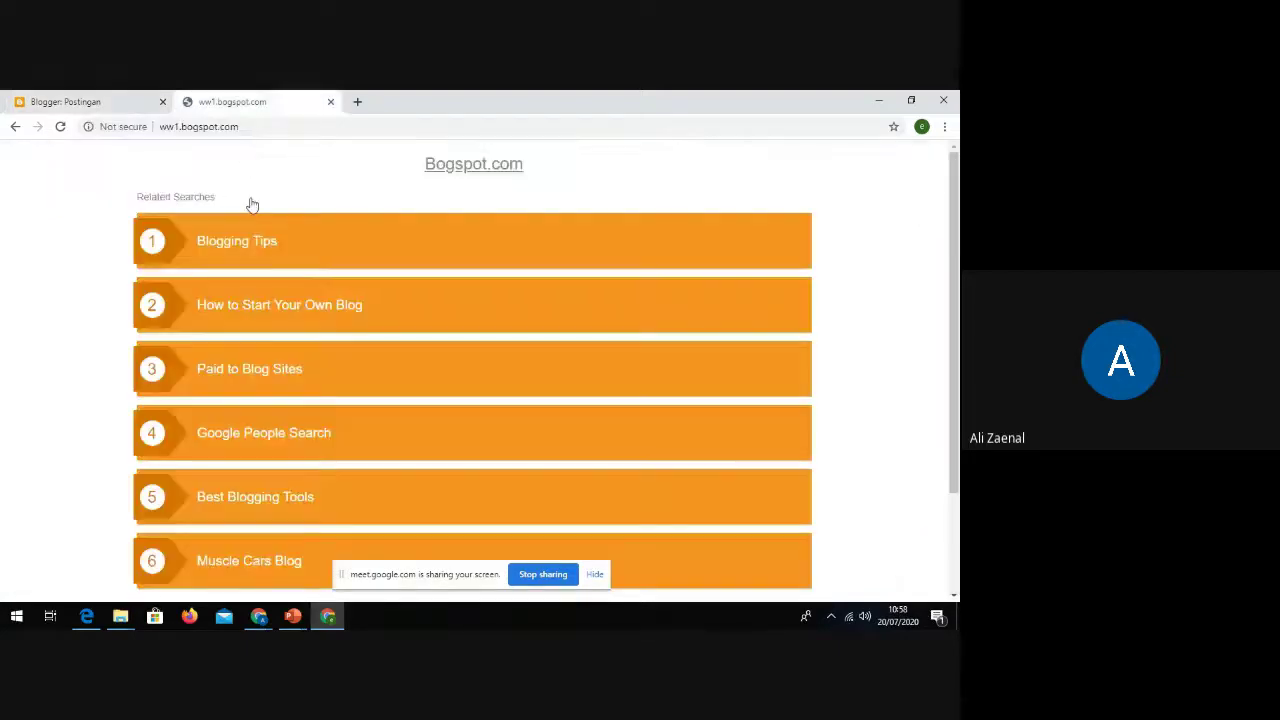
{"action": "left_click", "coordinate": [193, 129]}
{"action": "type", "text": "sd"}
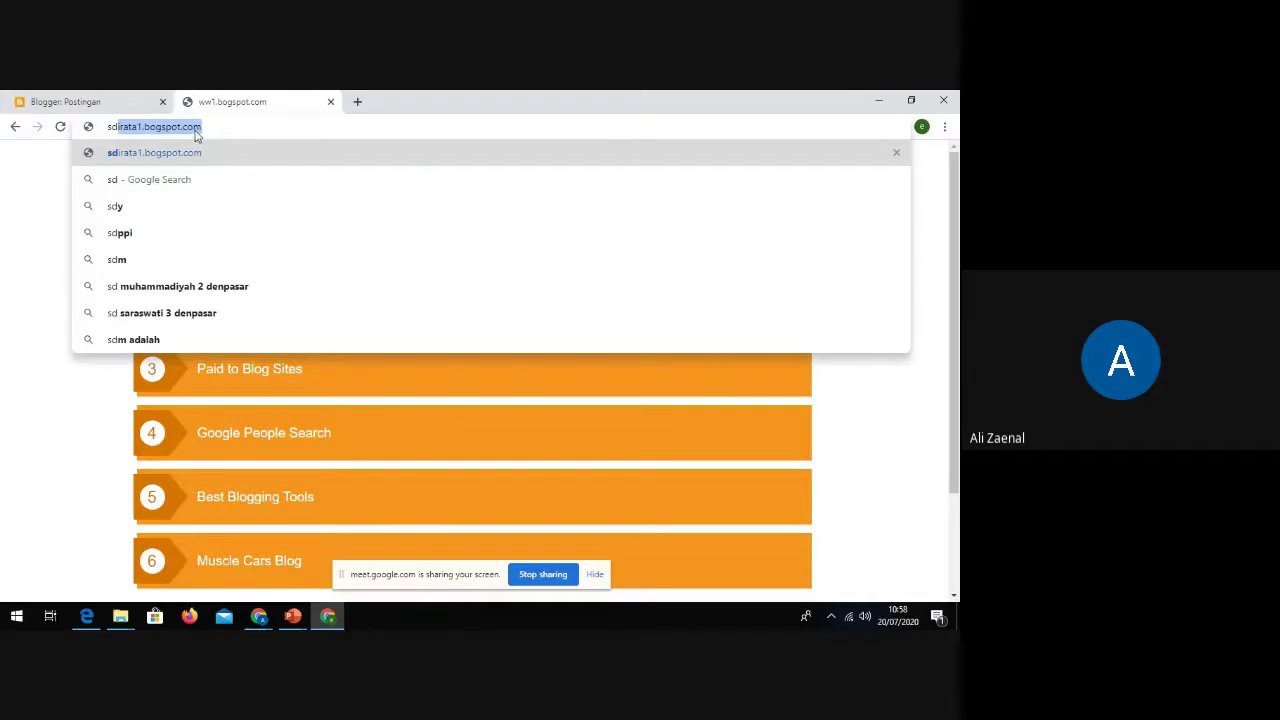
{"action": "key", "text": "Return"}
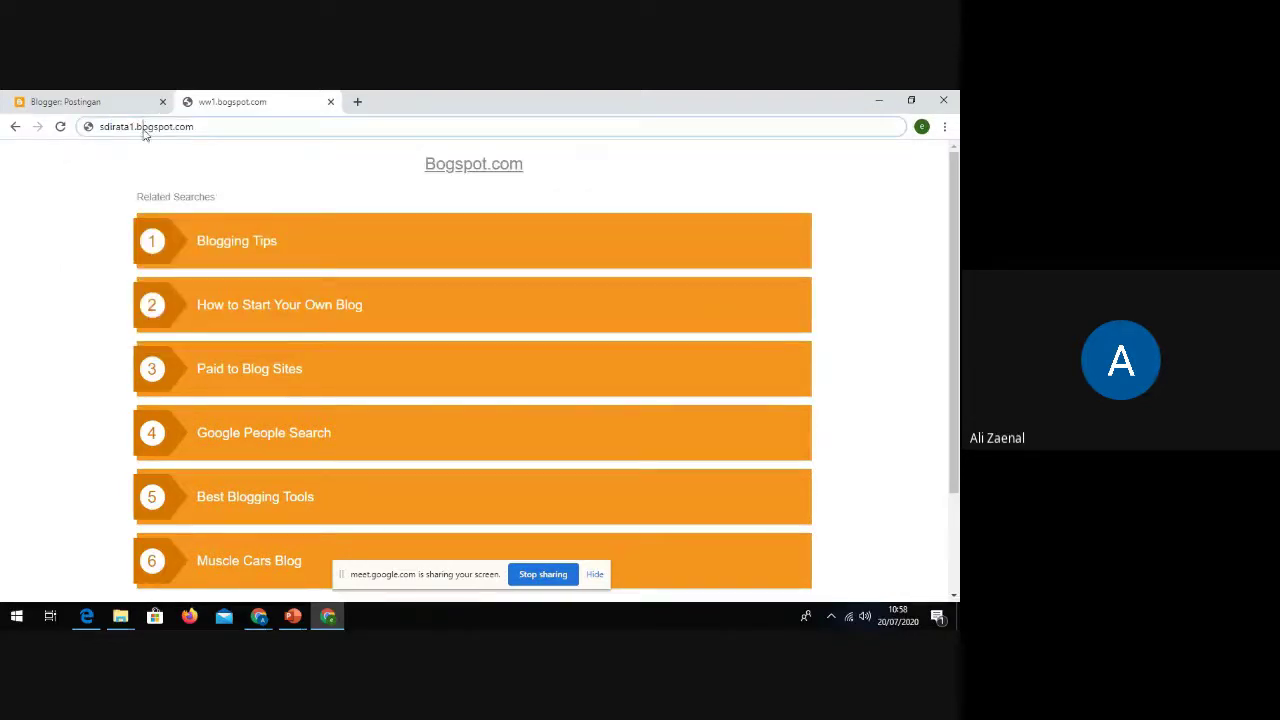
{"action": "type", "text": "l"}
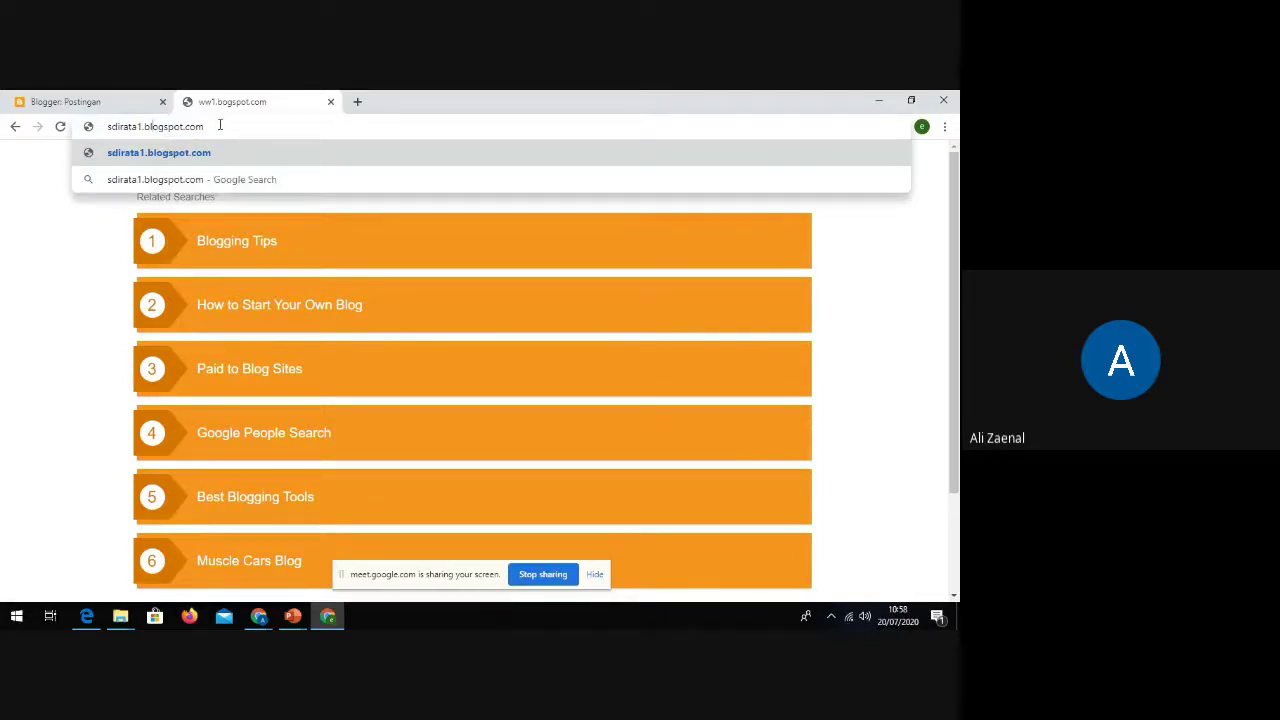
{"action": "key", "text": "Return"}
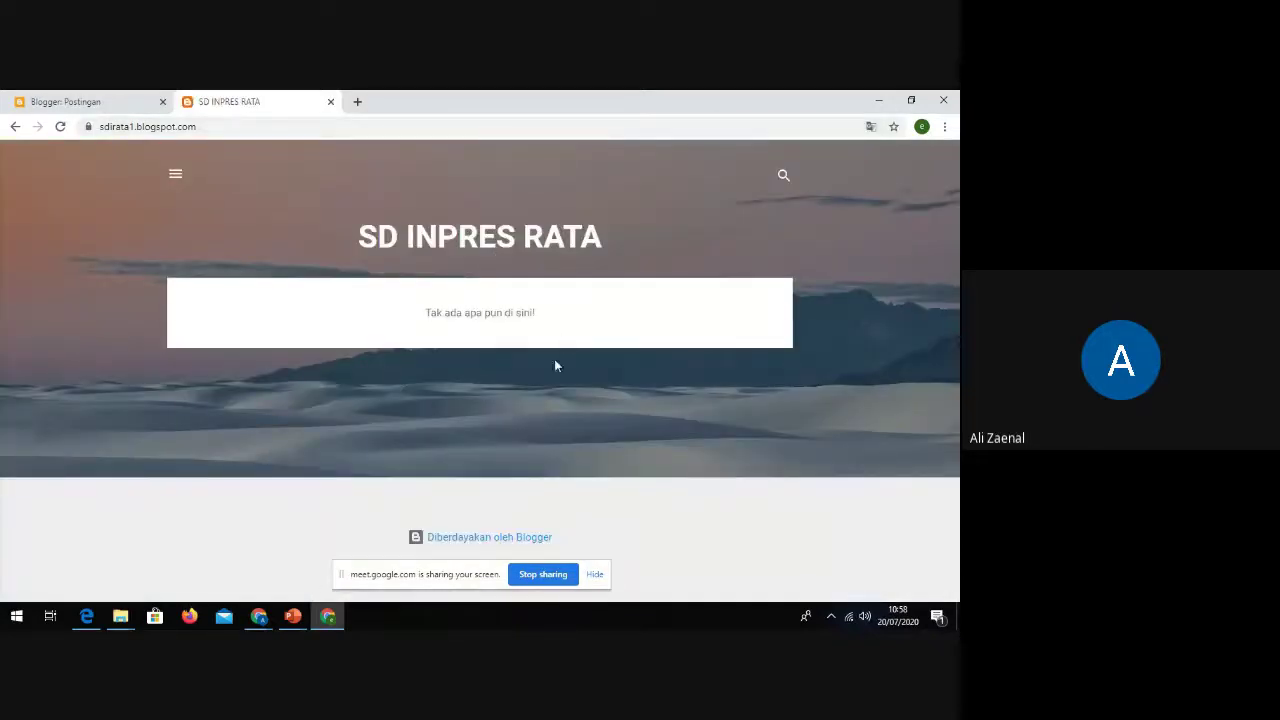
Step: View the live blog from the dashboard, close the blog tabs, and start a new post
{"action": "left_click", "coordinate": [57, 102]}
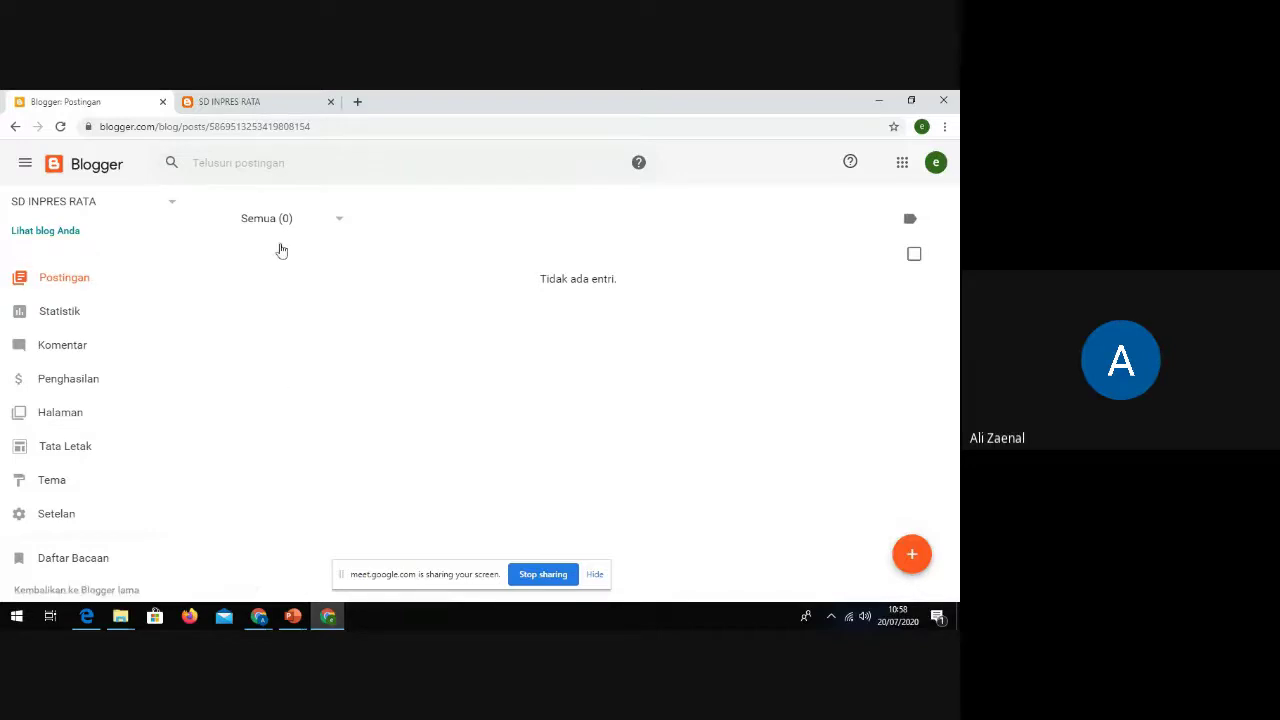
{"action": "left_click", "coordinate": [45, 232]}
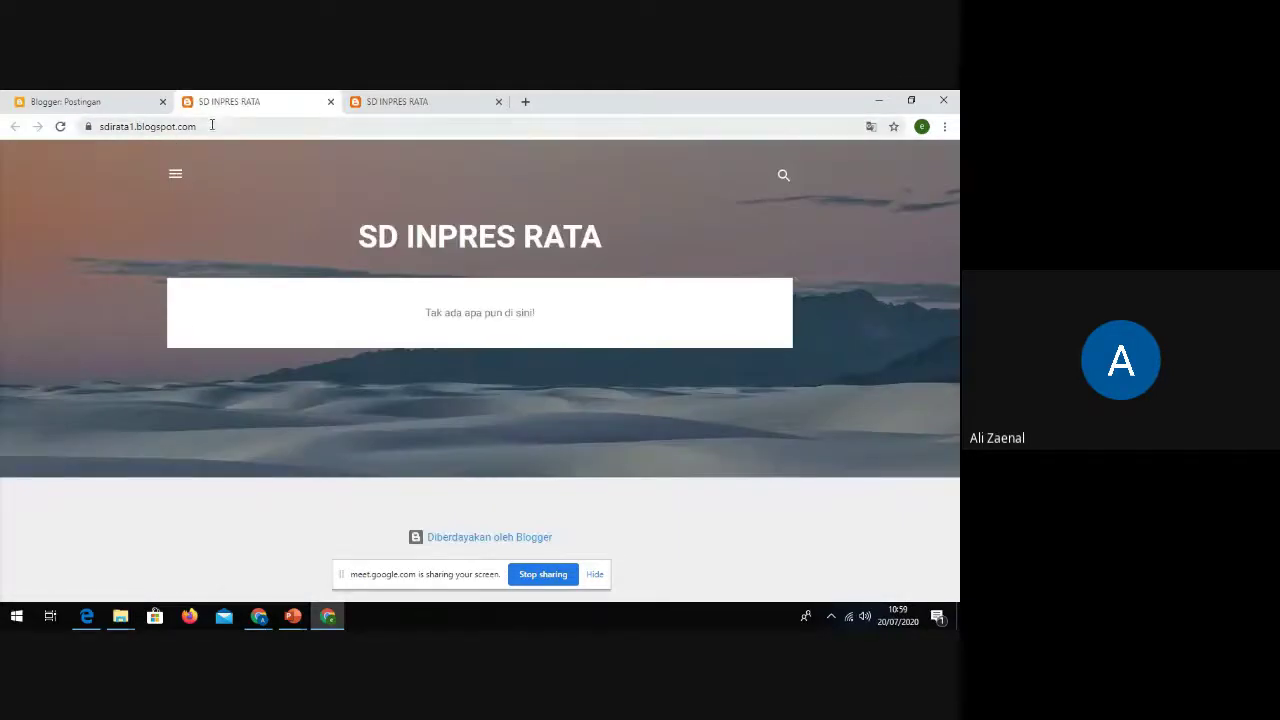
{"action": "left_click", "coordinate": [104, 124]}
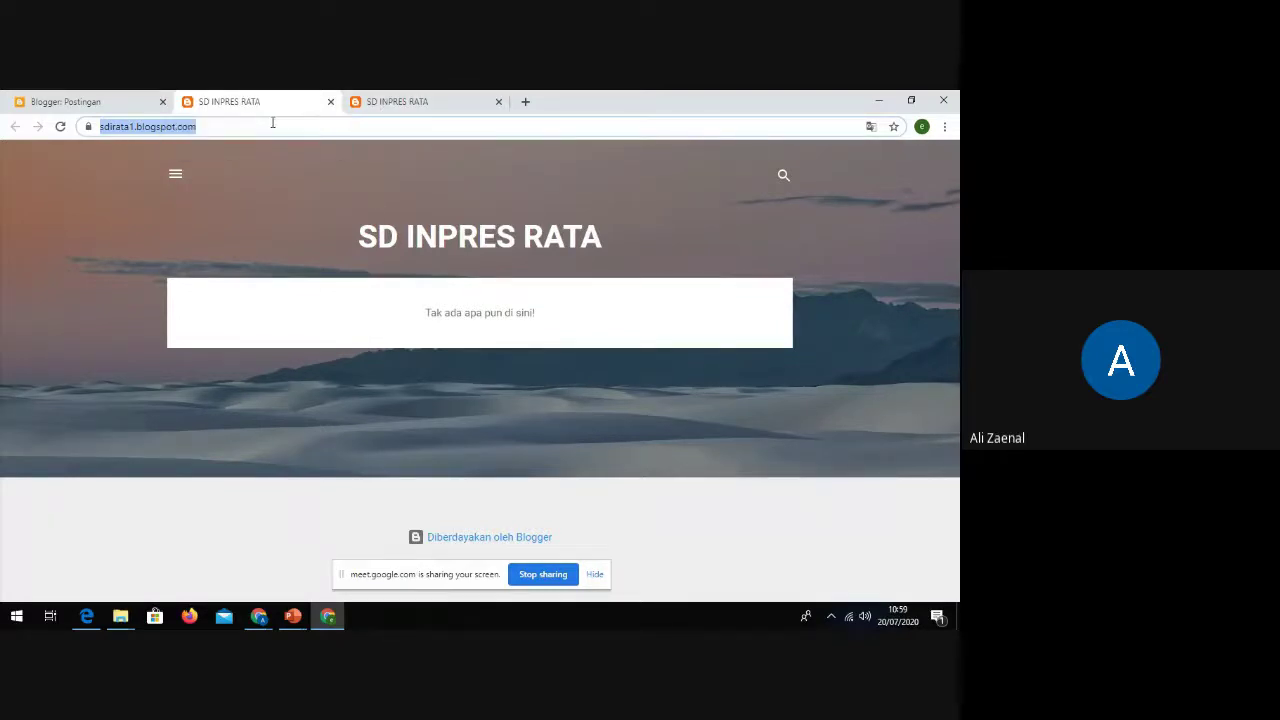
{"action": "left_click", "coordinate": [330, 103]}
{"action": "left_click", "coordinate": [330, 103]}
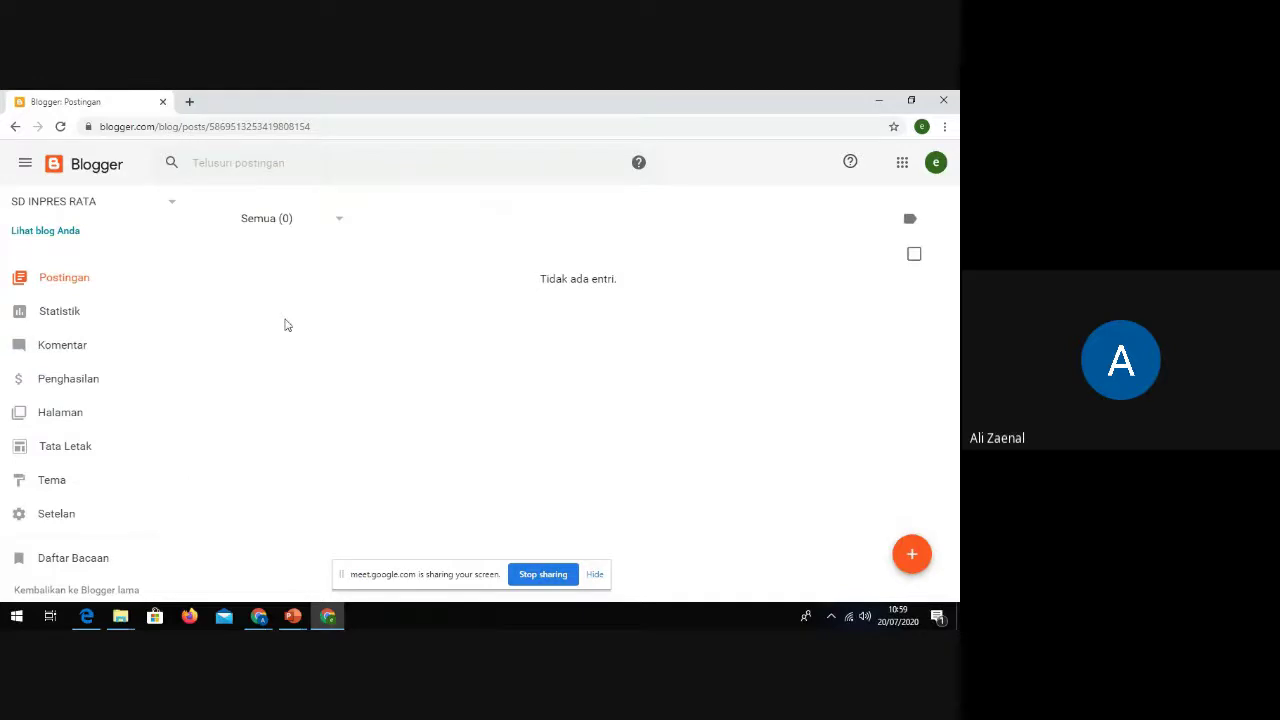
{"action": "left_click", "coordinate": [912, 558]}
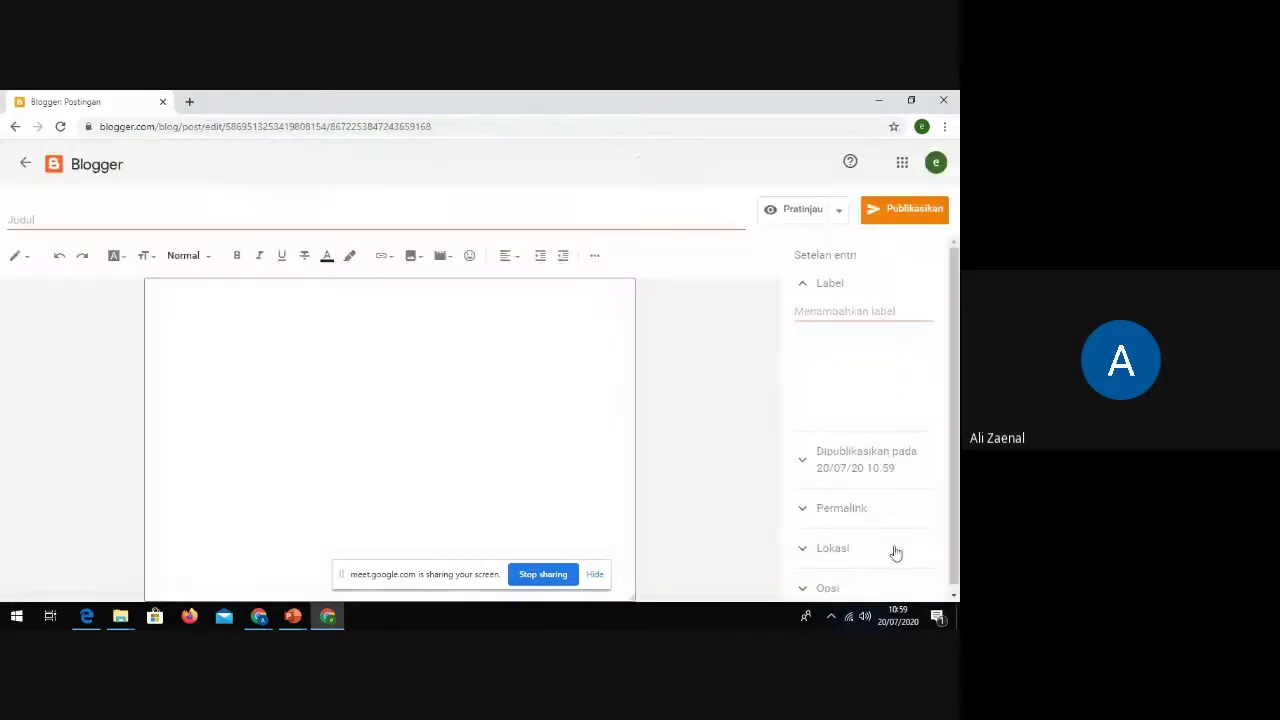
Step: Title the post 'Hari Pertama Masuk Sekolah'
{"action": "left_click", "coordinate": [161, 219]}
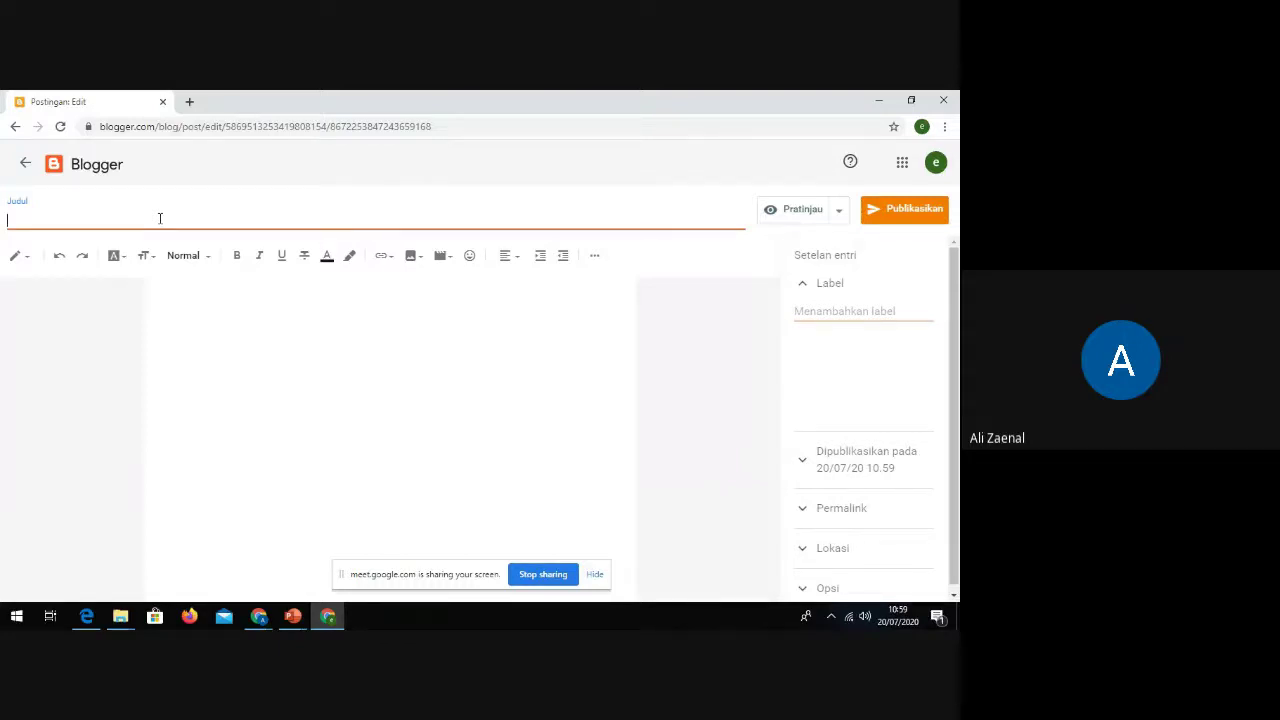
{"action": "key", "text": "BackSpace"}
{"action": "type", "text": "Pertama Masuk Sekolah"}
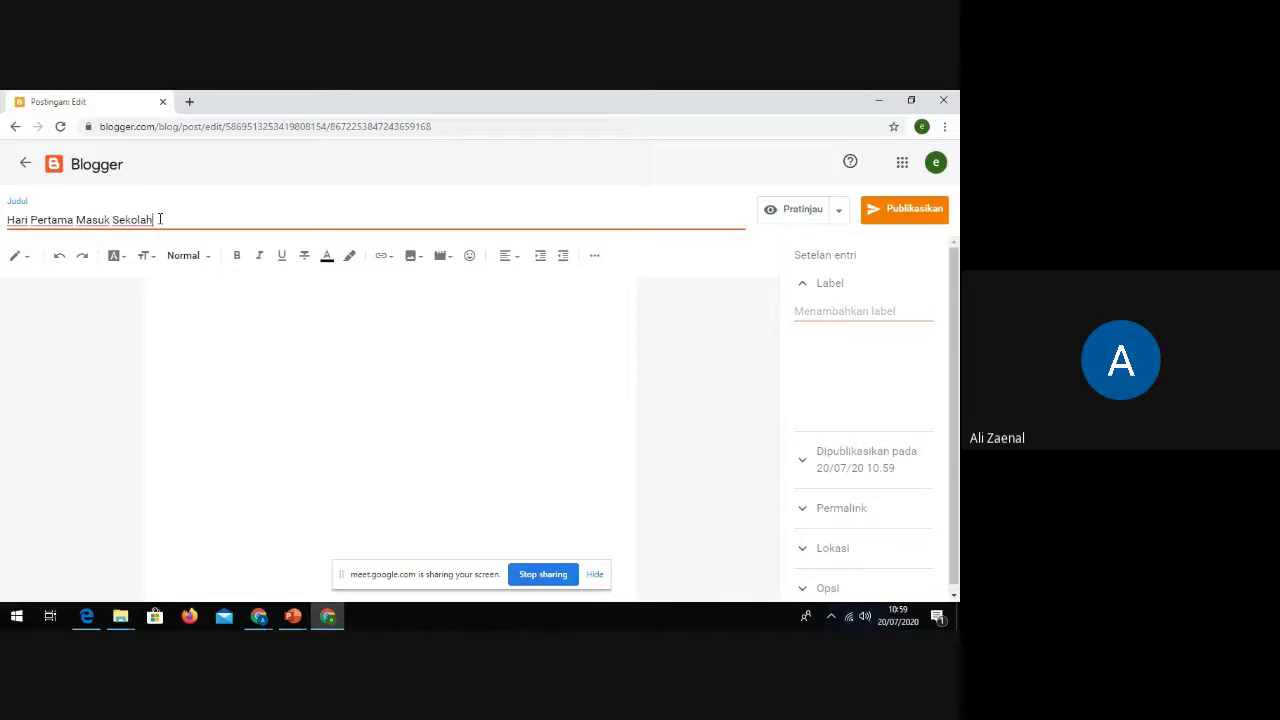
Step: Write the paragraph about SDI Rata's first school day with offline learning, ending 'DAN SETERUSNYA.'
{"action": "left_click", "coordinate": [287, 357]}
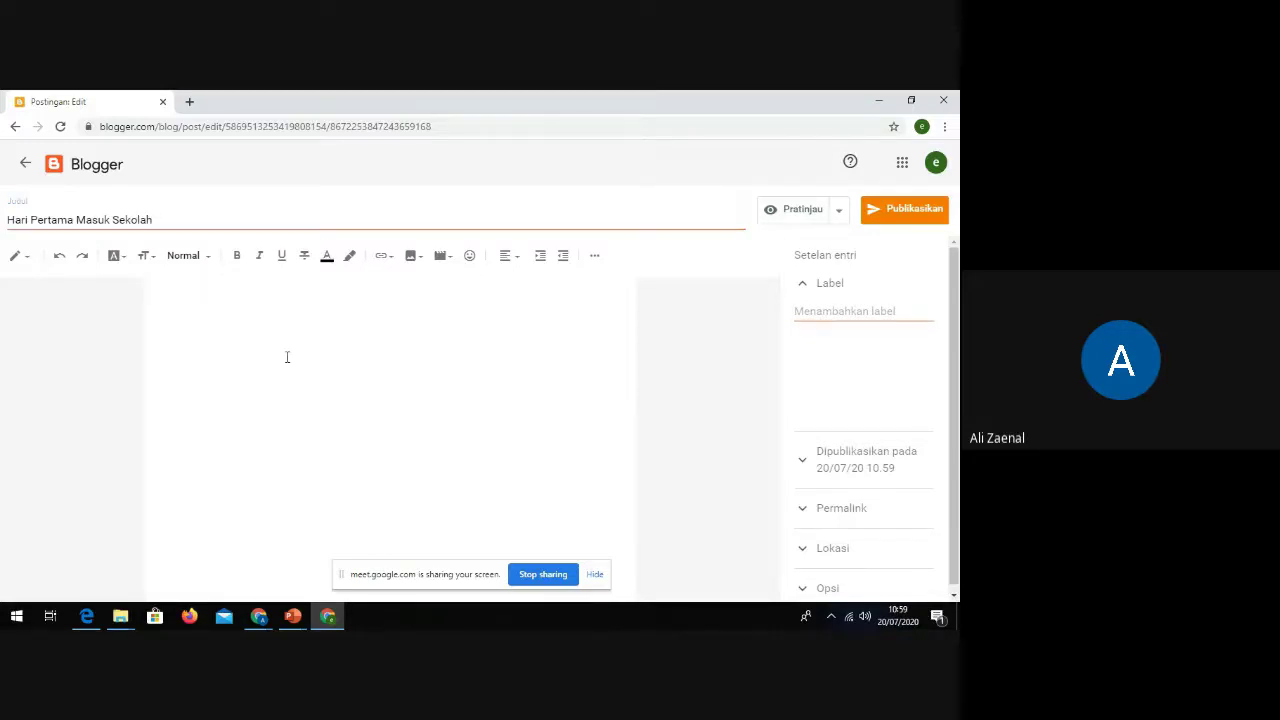
{"action": "type", "text": "Hari ini adalah hari pertama"}
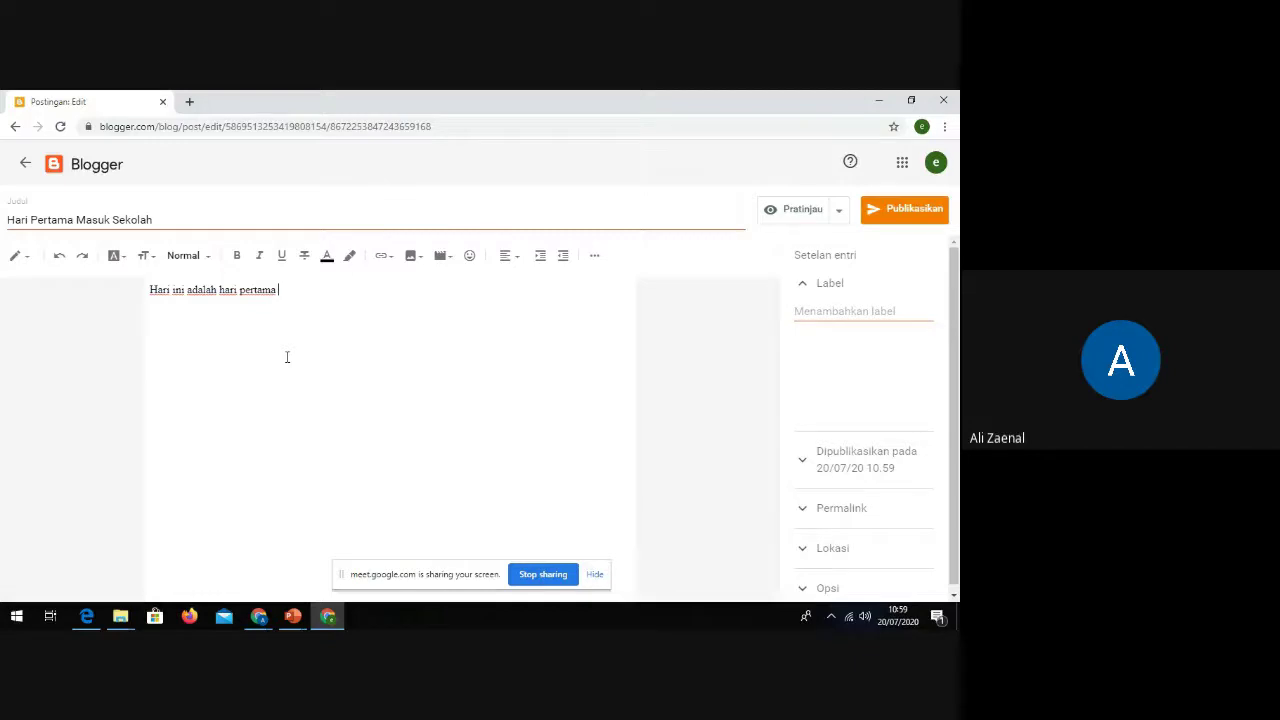
{"action": "type", "text": "SDI Rata masuk se"}
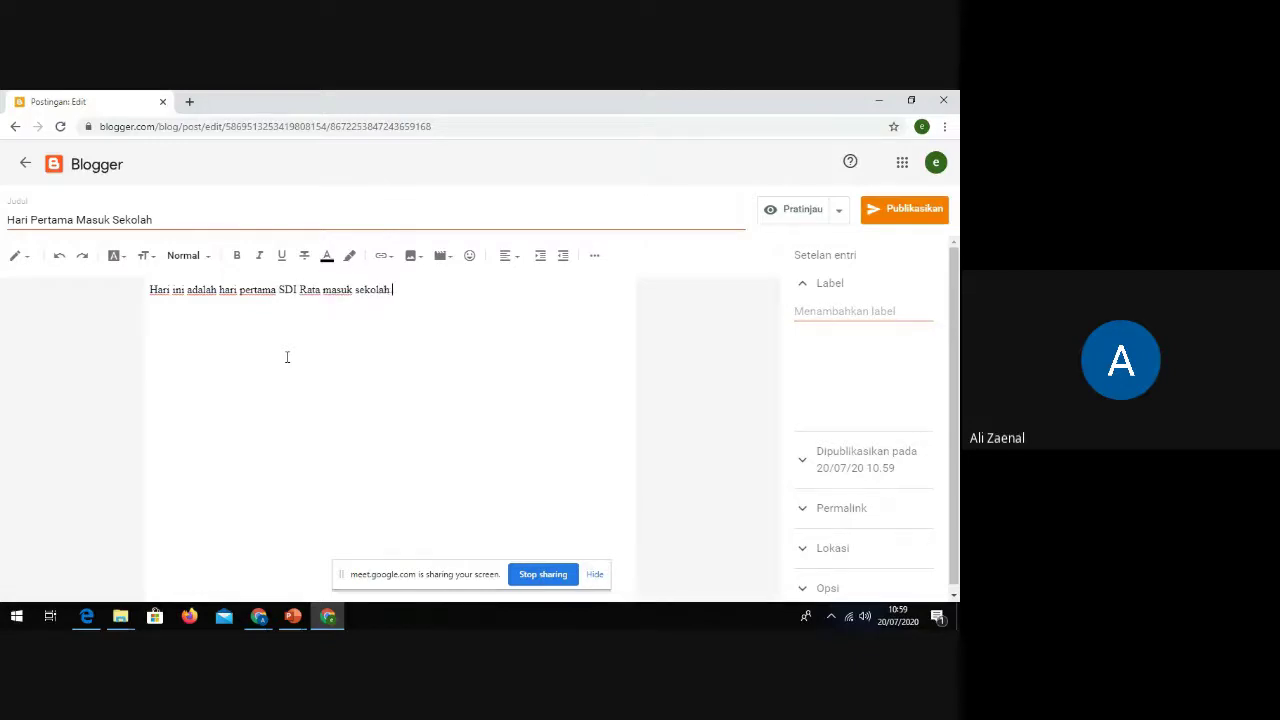
{"action": "type", "text": "kolah. Kamu melaksanakan pembelajaran "}
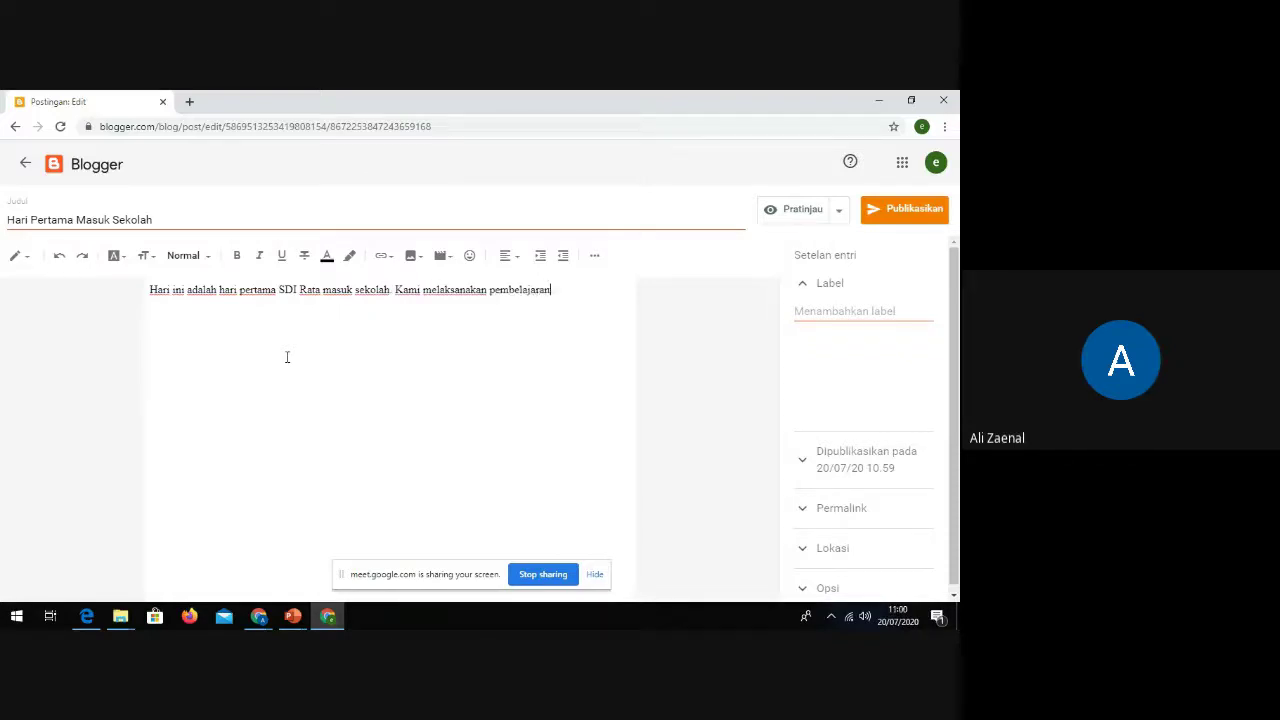
{"action": "type", "text": "moda luring selama pandemi cov"}
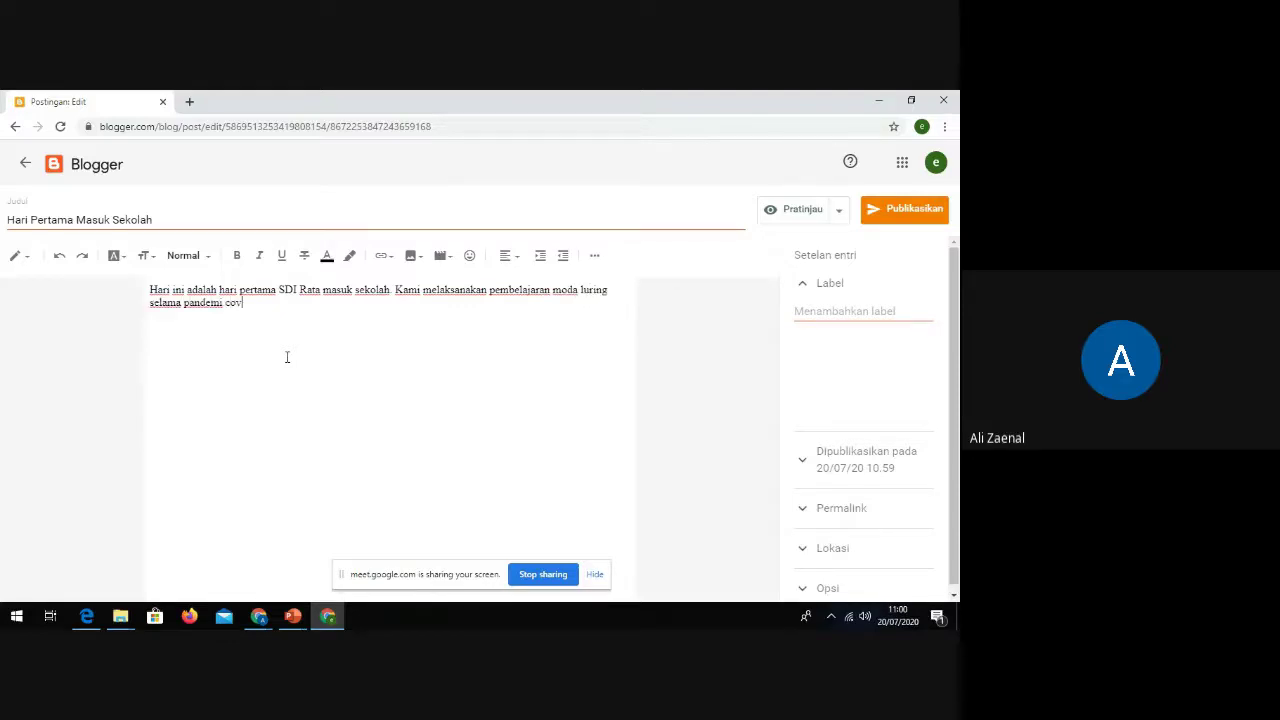
{"action": "type", "text": "id-19 i"}
{"action": "type", "text": "DAN SETERU"}
{"action": "type", "text": "SNYA."}
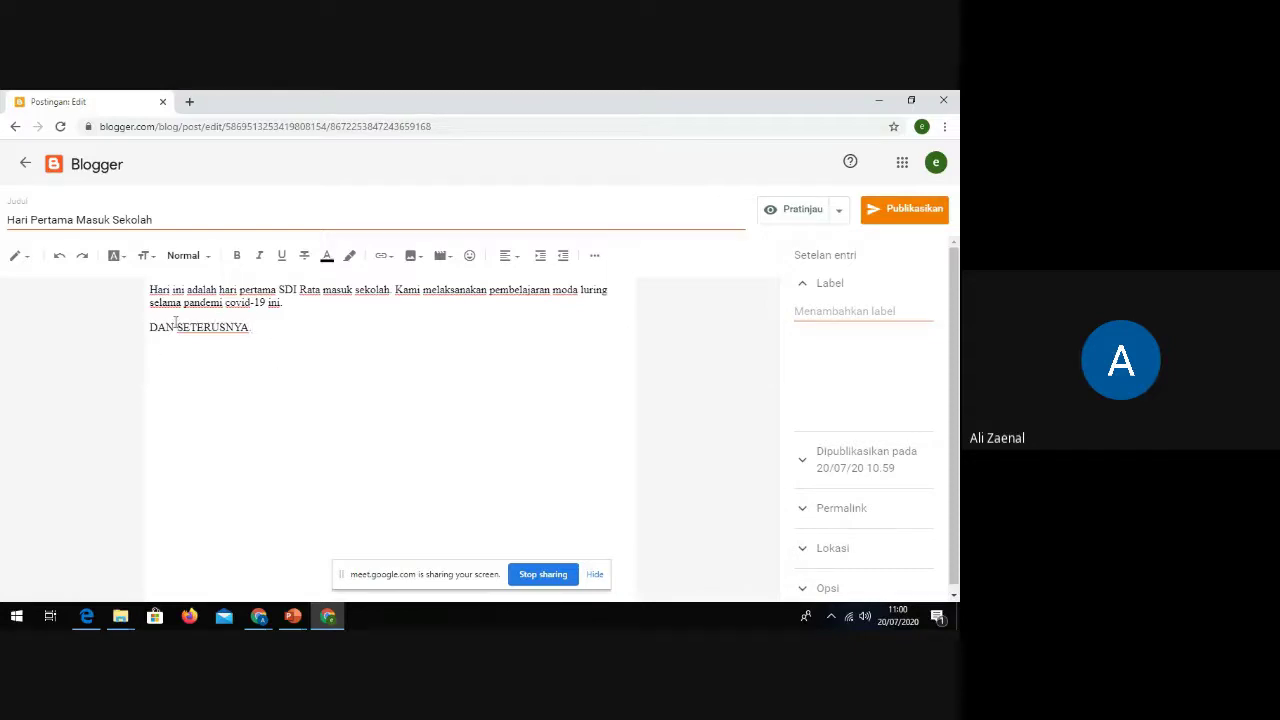
{"action": "left_click_drag", "start_coordinate": [258, 330], "coordinate": [254, 370]}
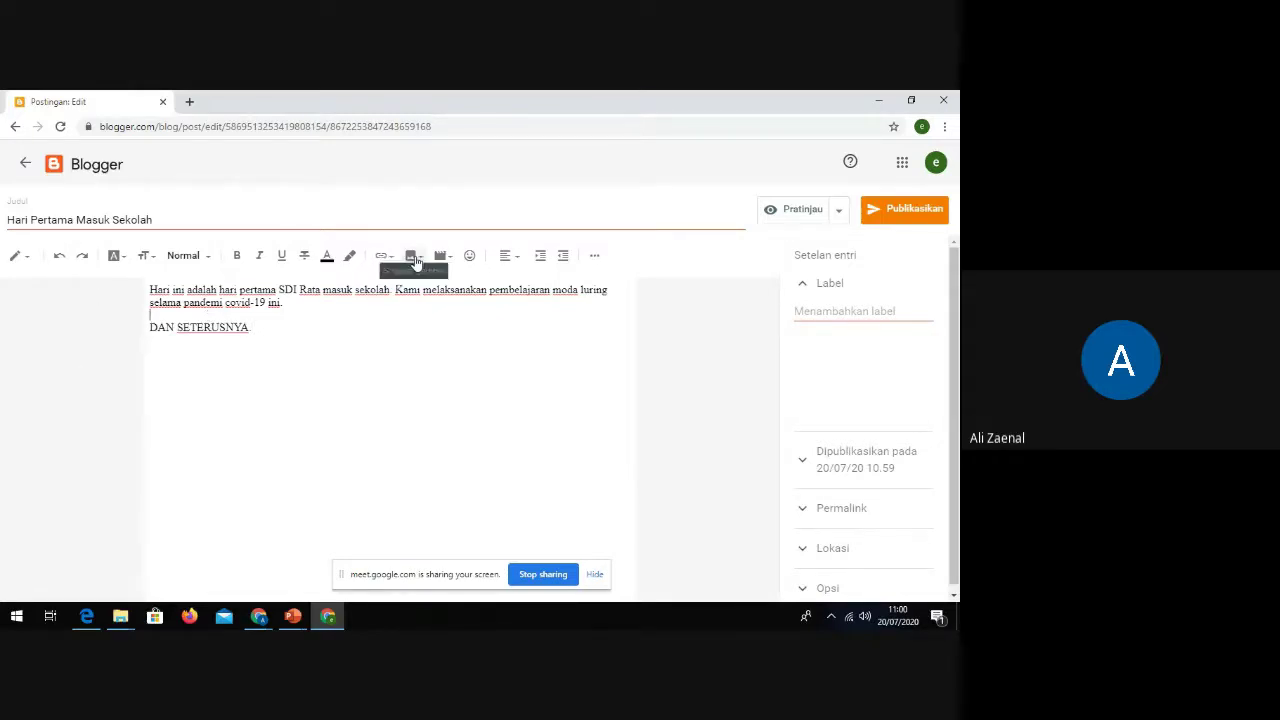
Step: Upload Blogger.png from the Pictures folder and insert it between the paragraph and 'DAN SETERUSNYA.'
{"action": "left_click", "coordinate": [410, 255]}
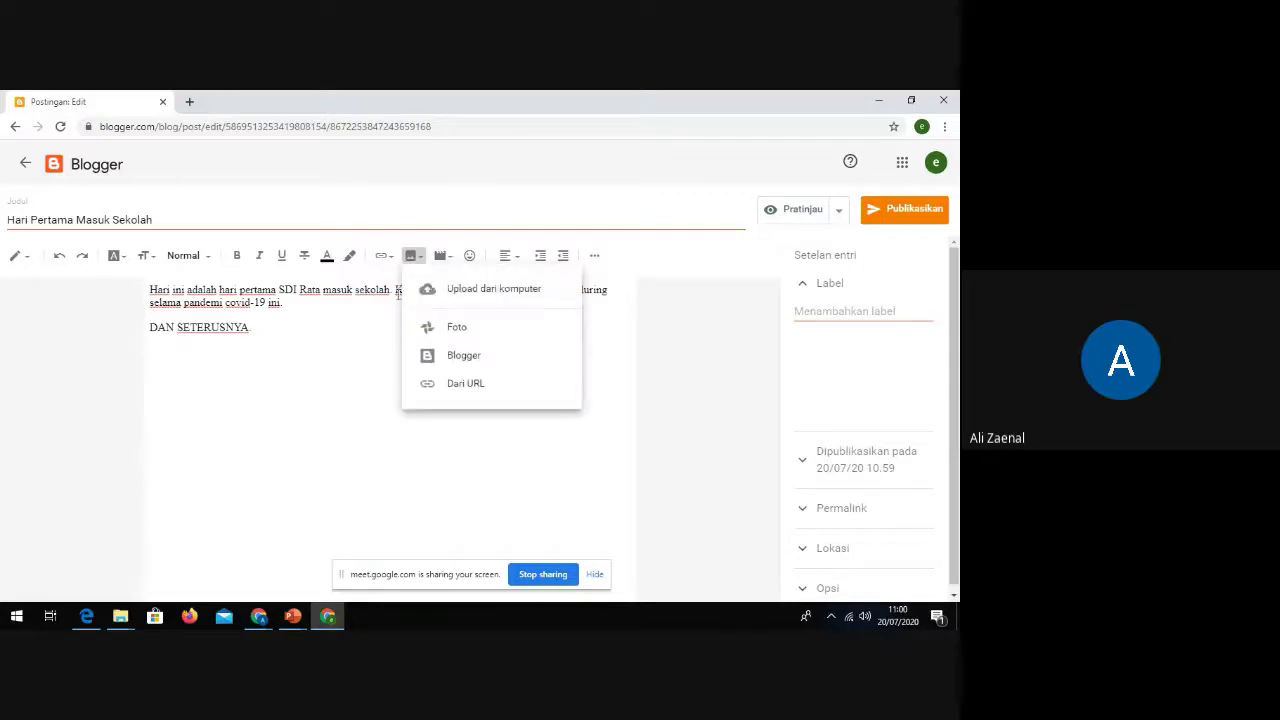
{"action": "left_click", "coordinate": [455, 290]}
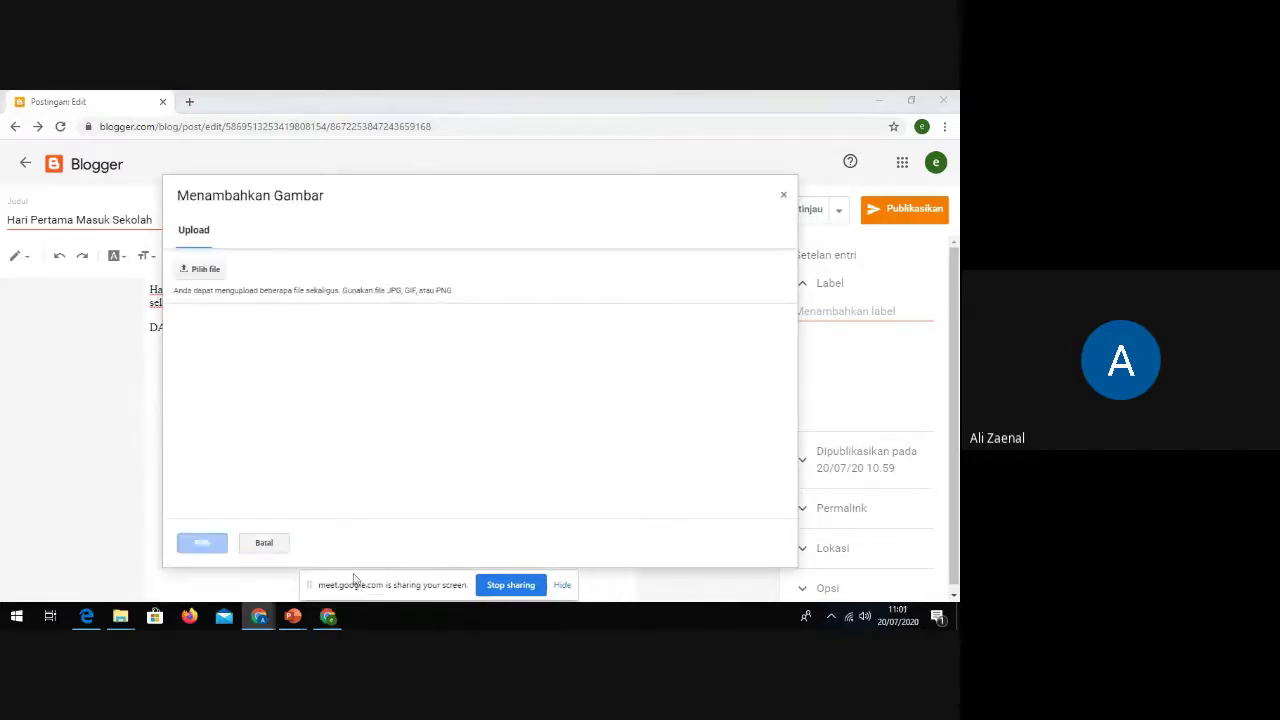
{"action": "left_click", "coordinate": [218, 270]}
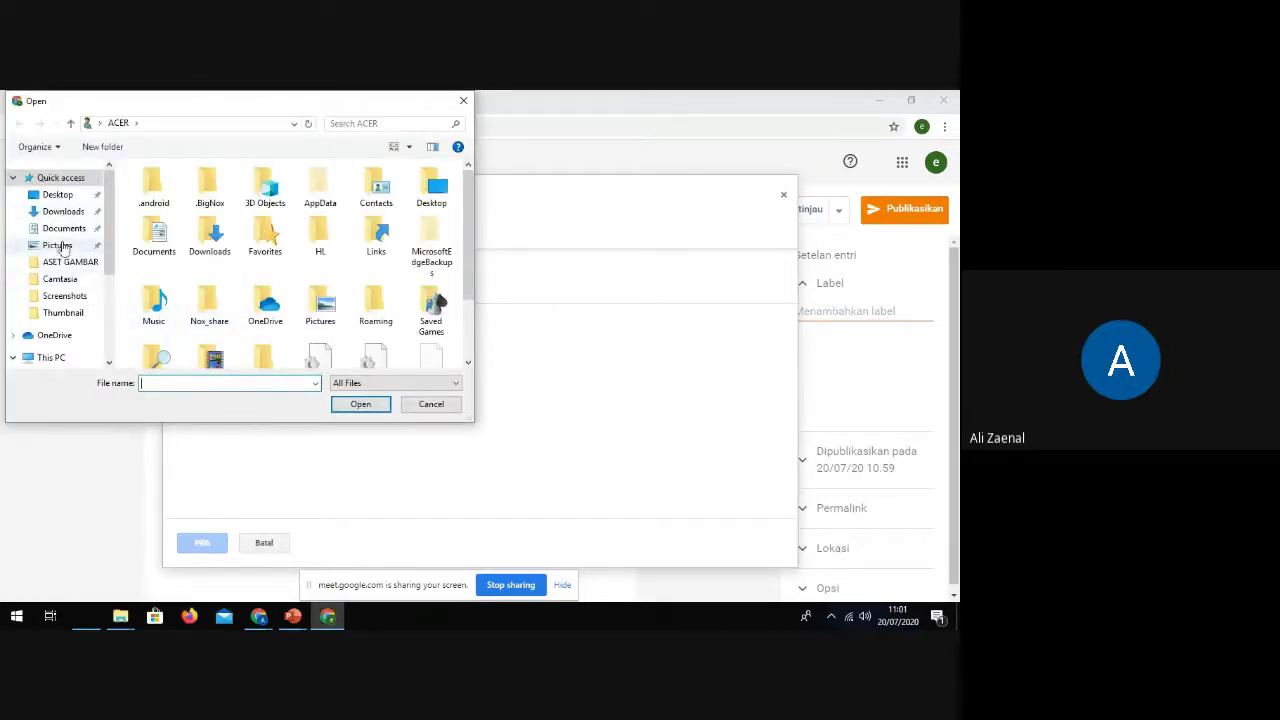
{"action": "left_click", "coordinate": [57, 245]}
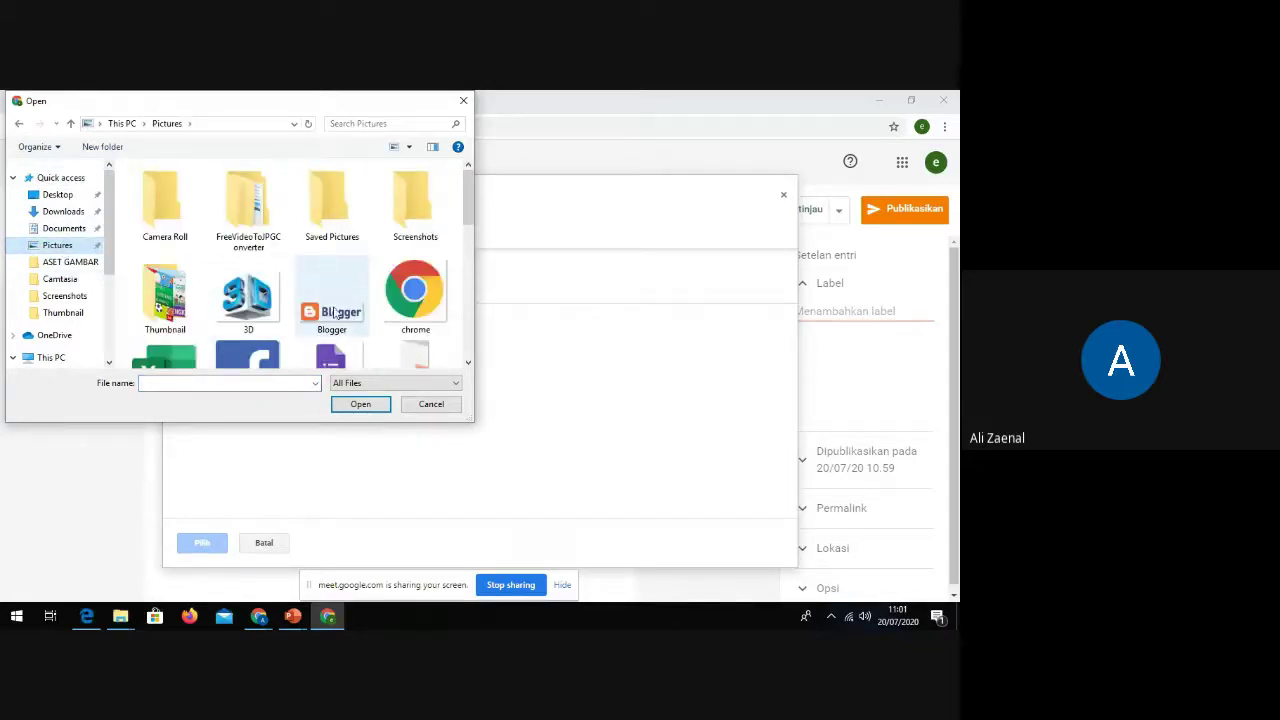
{"action": "double_click", "coordinate": [333, 317]}
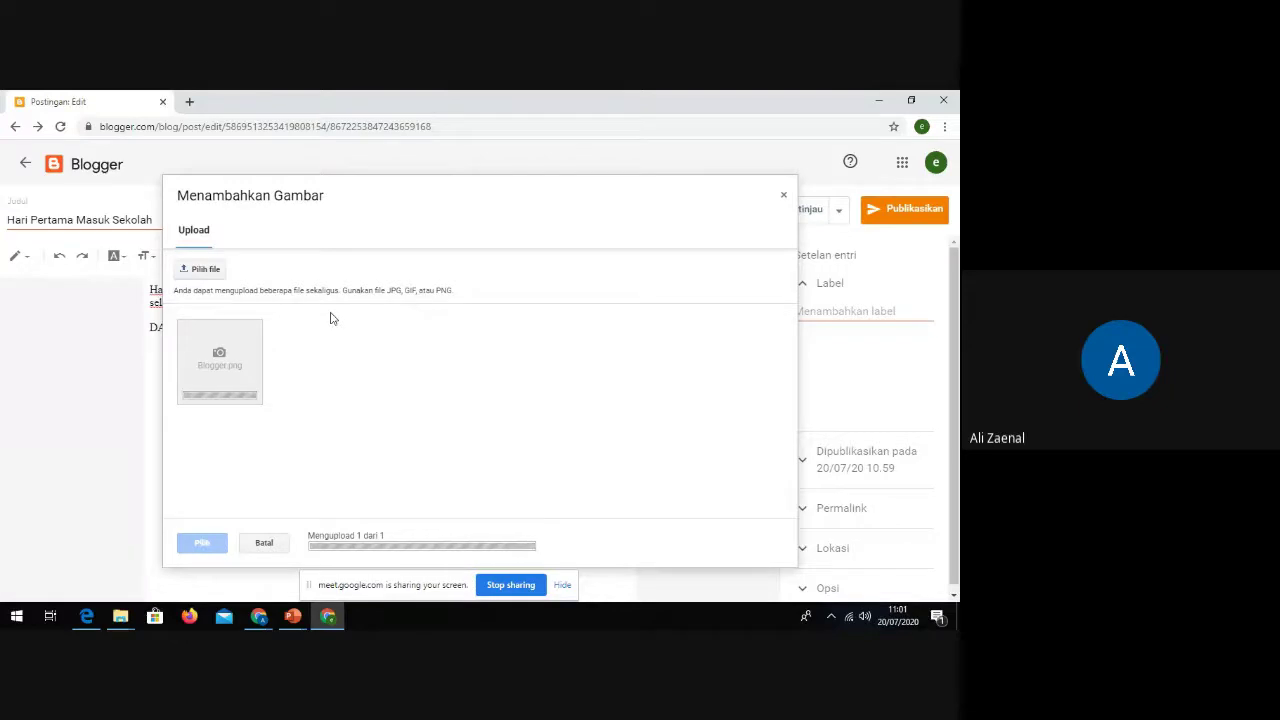
{"action": "left_click", "coordinate": [258, 370]}
{"action": "left_click", "coordinate": [212, 549]}
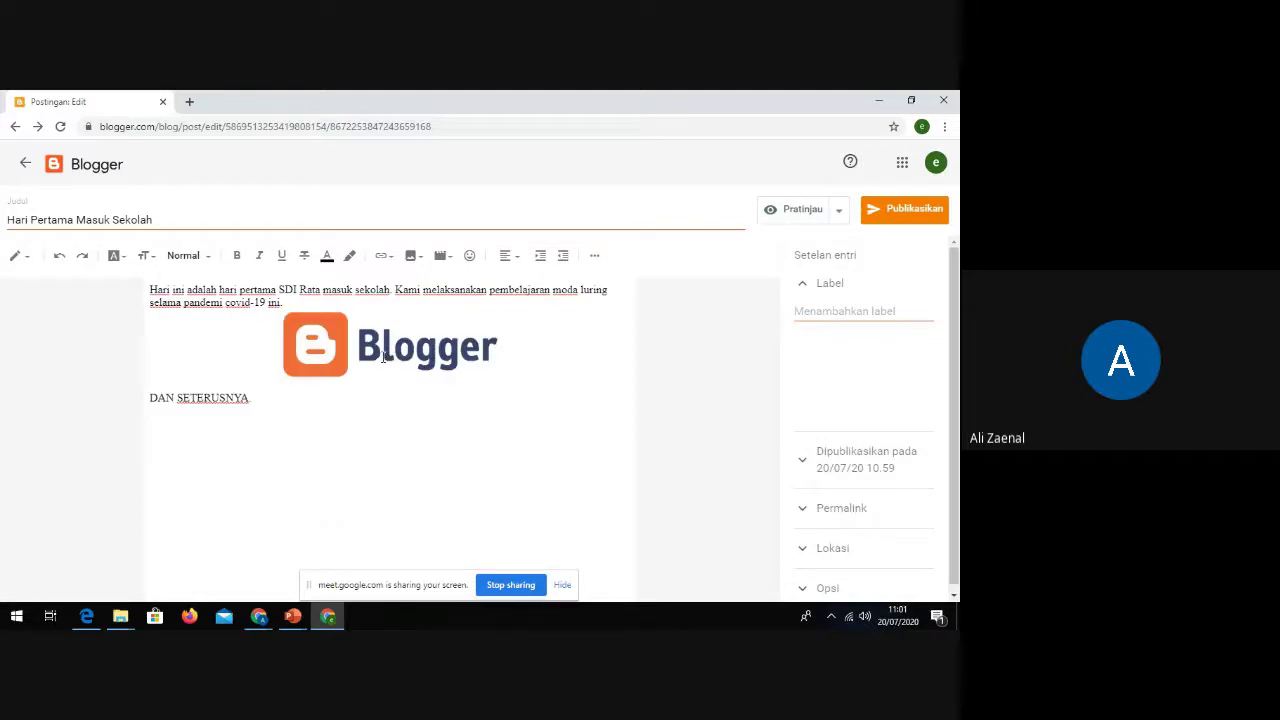
Step: Resize the Blogger logo to Ekstra Besar through its Ubah image settings
{"action": "left_click", "coordinate": [388, 358]}
{"action": "left_click", "coordinate": [542, 409]}
{"action": "left_click", "coordinate": [455, 357]}
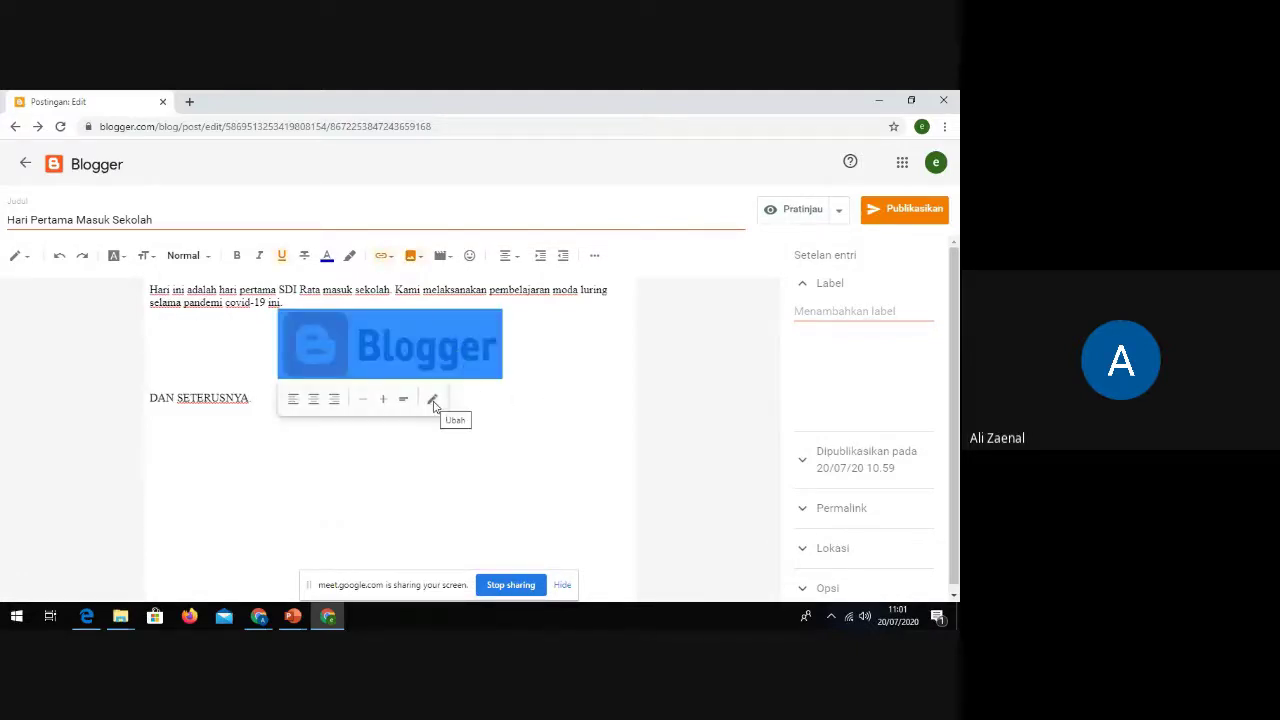
{"action": "left_click", "coordinate": [433, 401]}
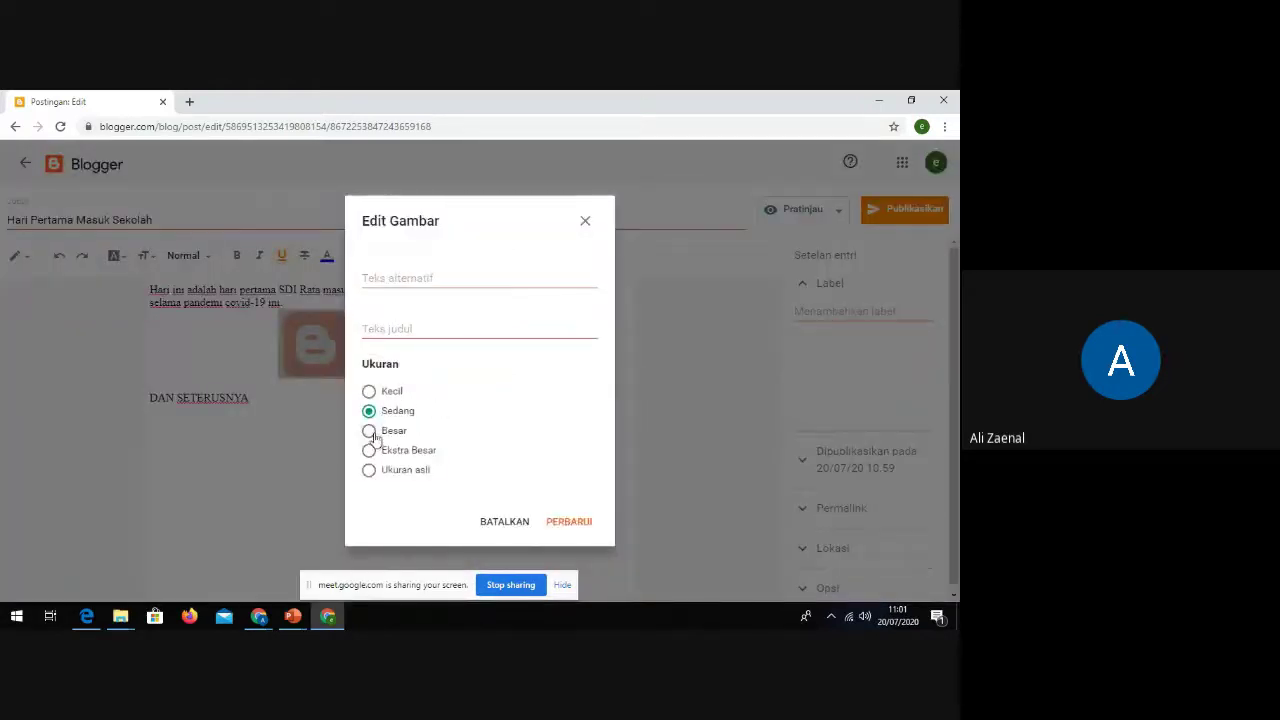
{"action": "left_click", "coordinate": [369, 431]}
{"action": "left_click", "coordinate": [370, 451]}
{"action": "left_click", "coordinate": [579, 529]}
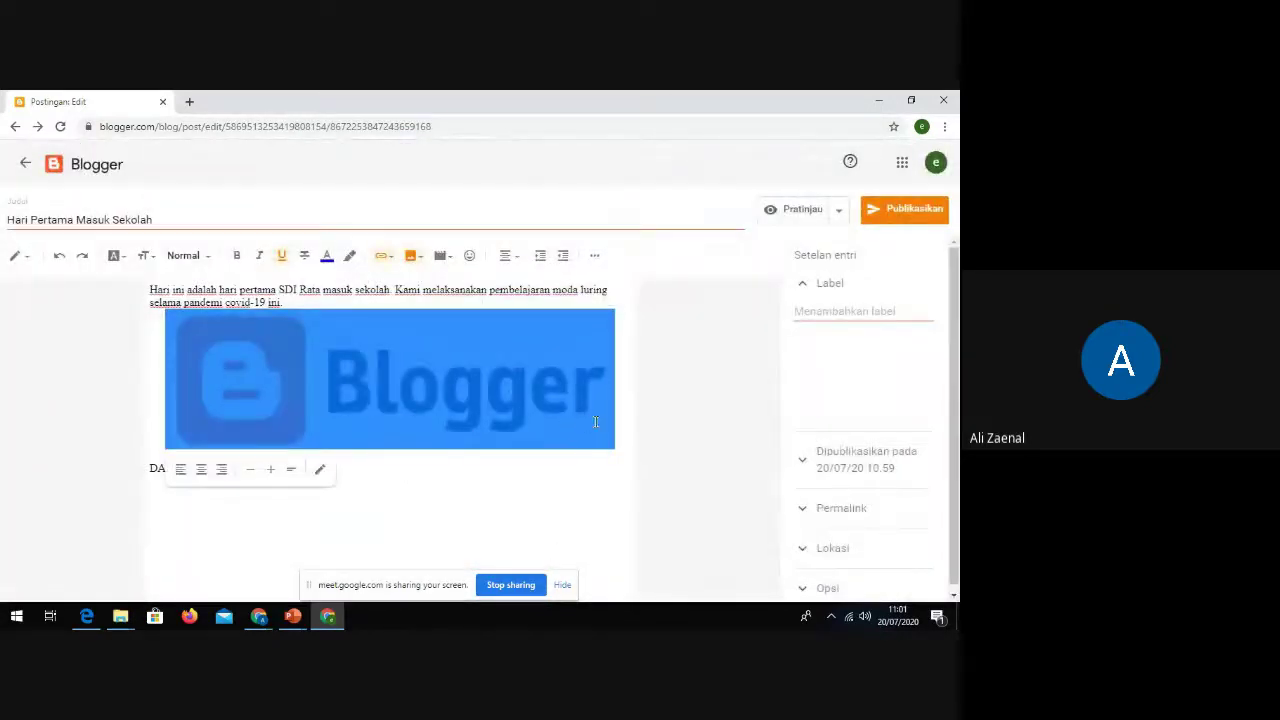
{"action": "left_click", "coordinate": [617, 434]}
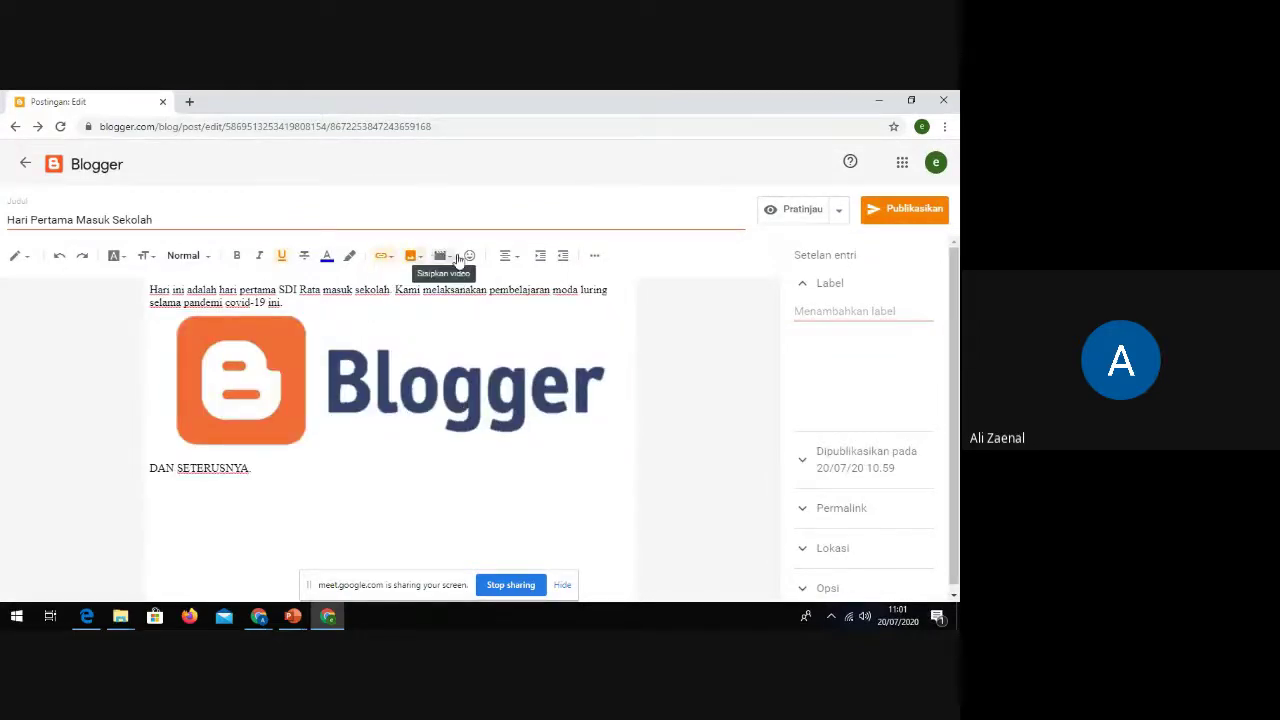
Step: Restore the 'DAN SETERUSNYA' line beneath the logo, then open a new browser tab
{"action": "left_click", "coordinate": [509, 257]}
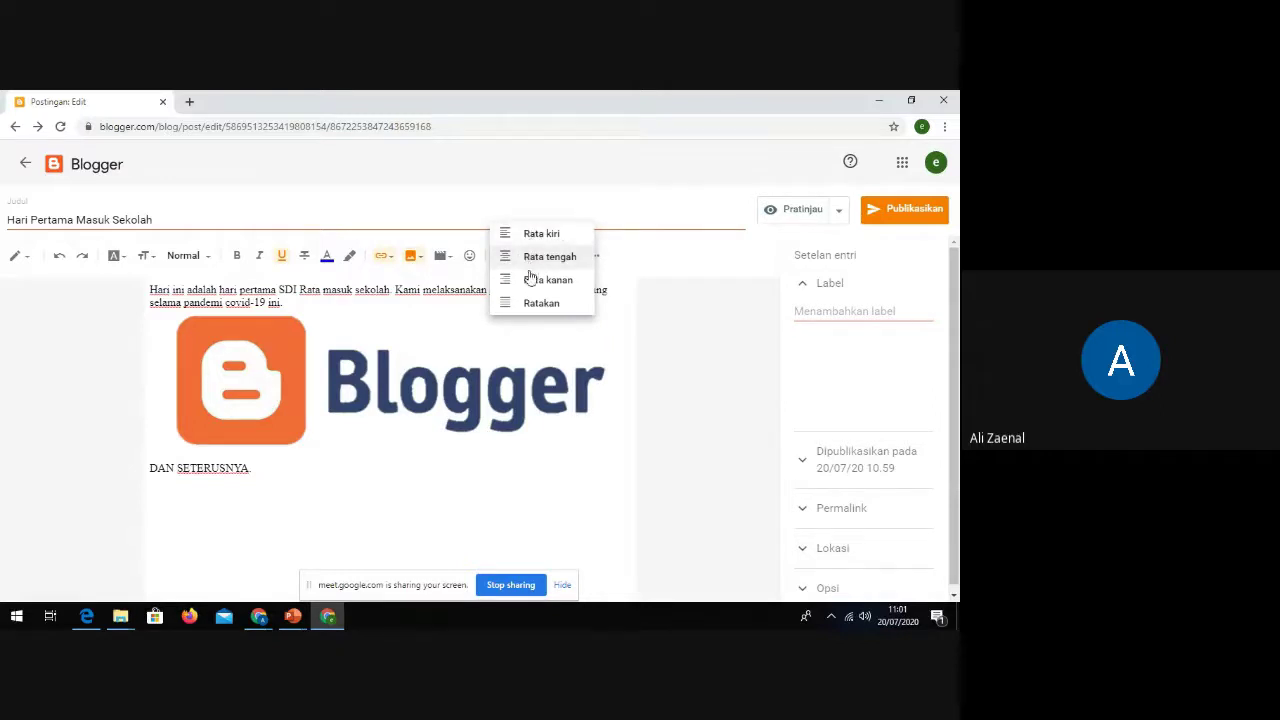
{"action": "left_click", "coordinate": [406, 301]}
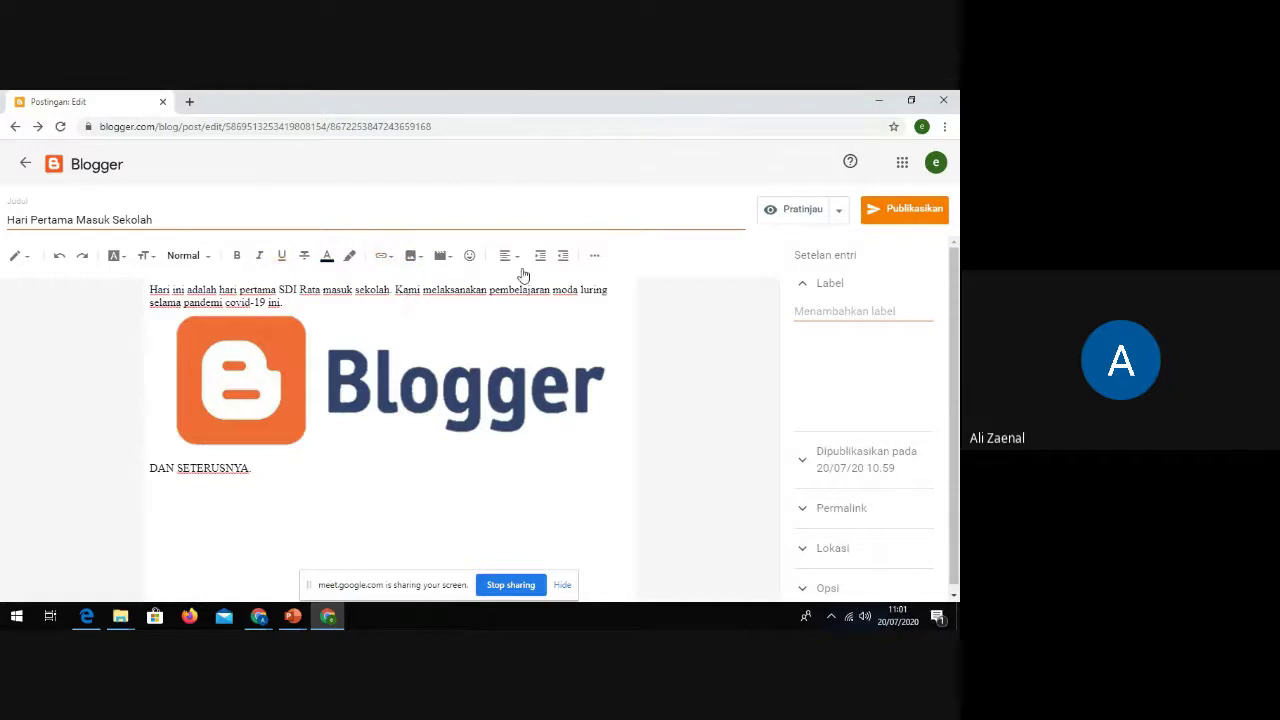
{"action": "left_click", "coordinate": [595, 258]}
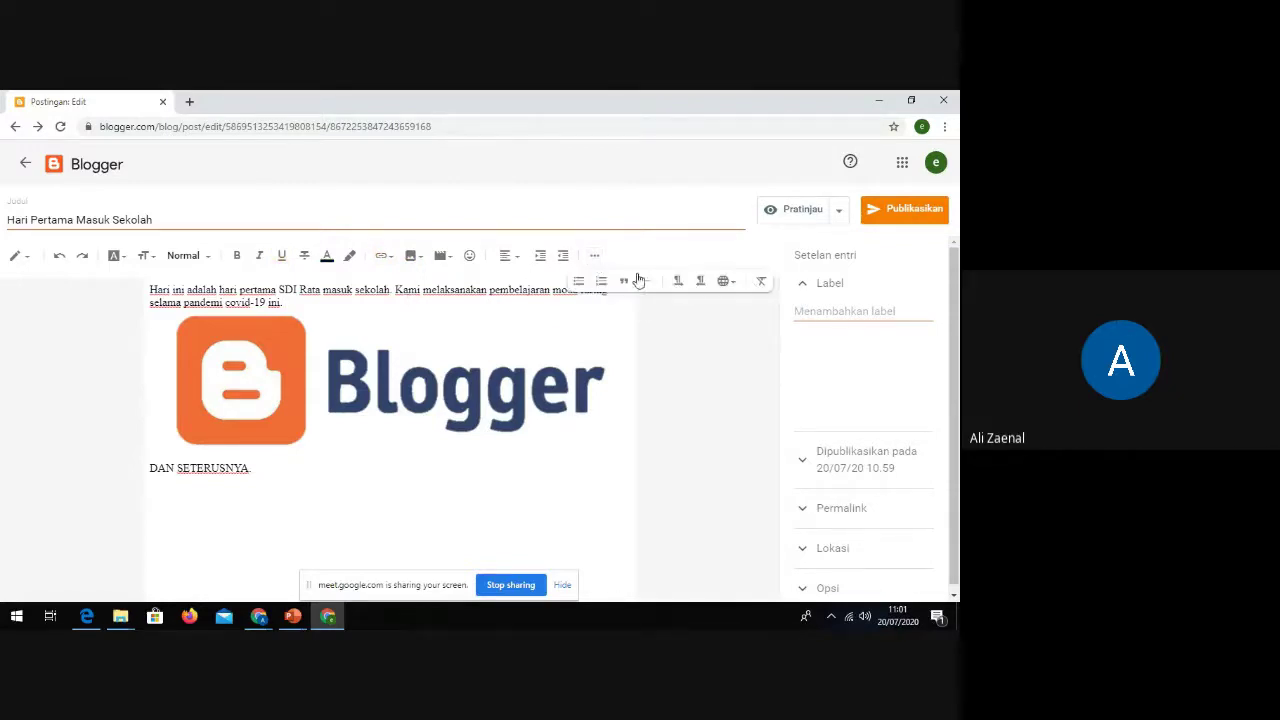
{"action": "left_click", "coordinate": [357, 352]}
{"action": "left_click", "coordinate": [288, 490]}
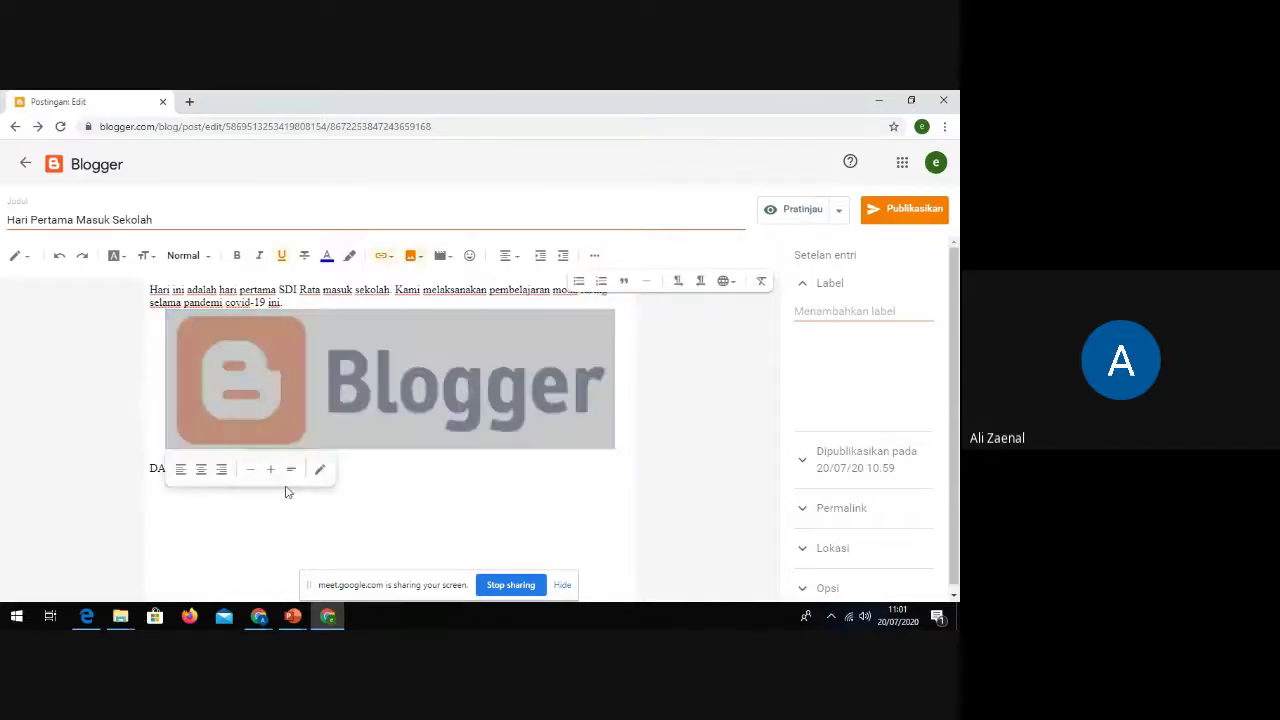
{"action": "type", "text": "N SETERUSNYA."}
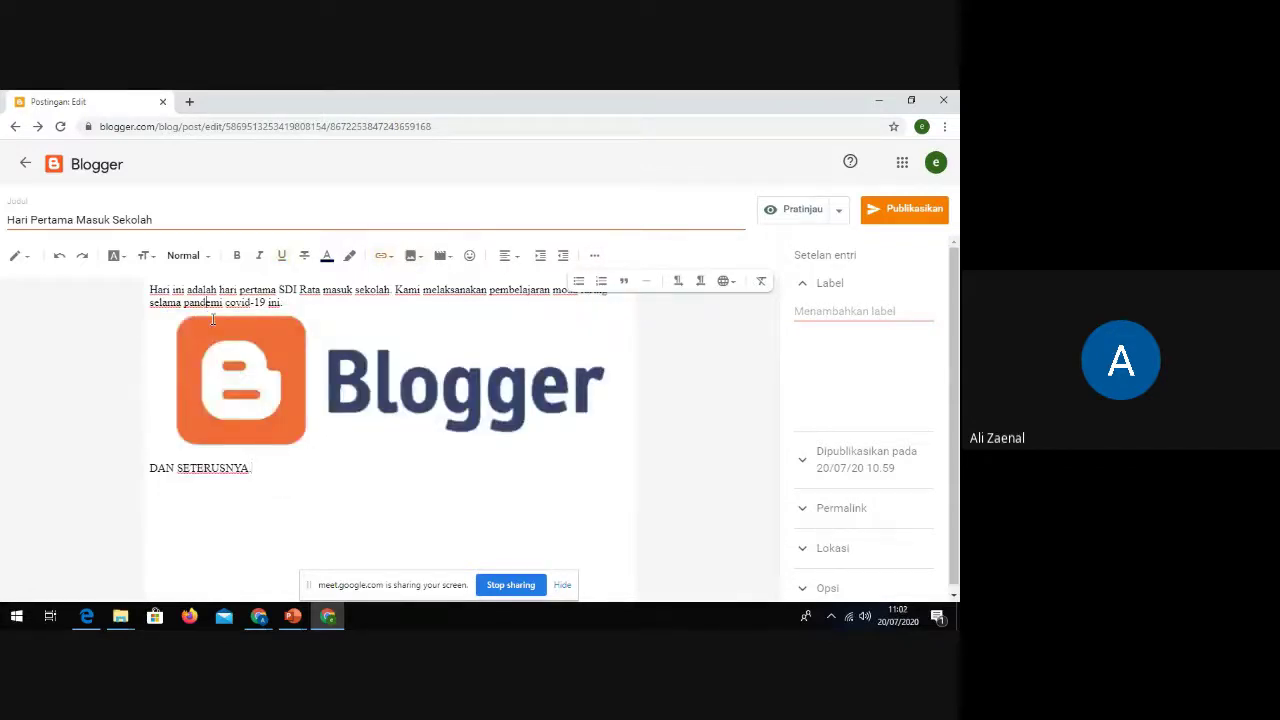
{"action": "left_click", "coordinate": [210, 372]}
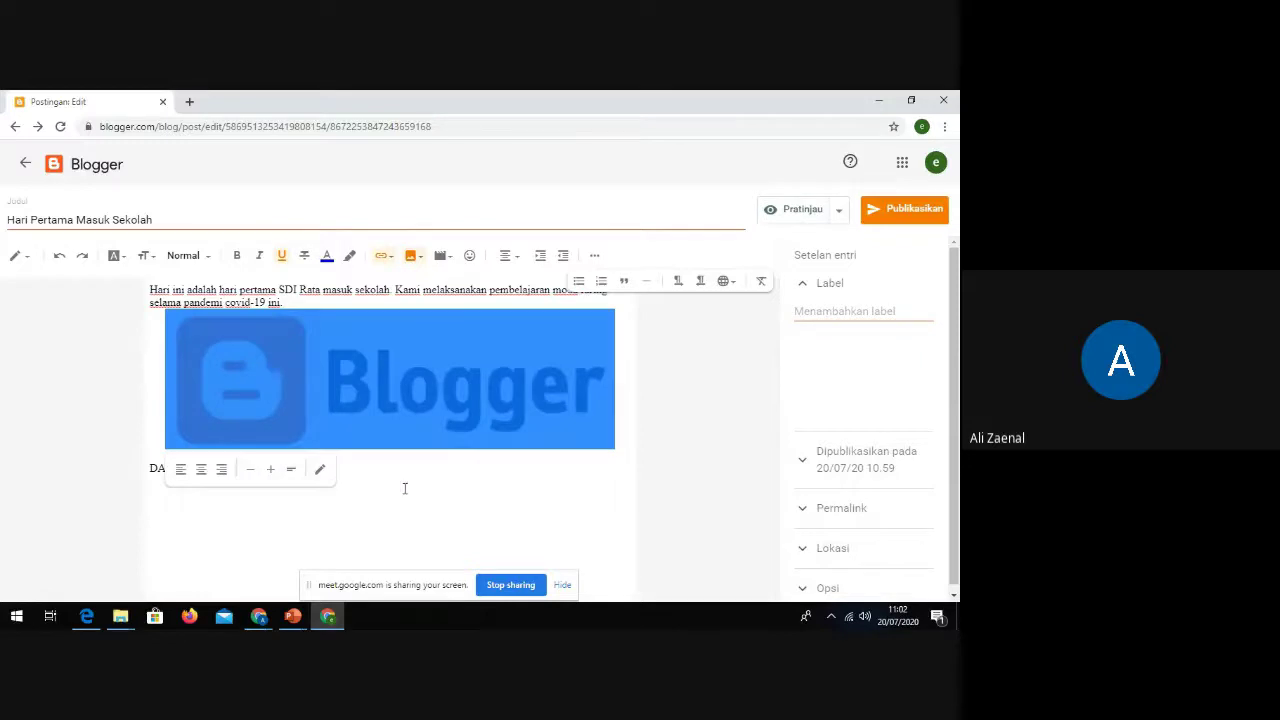
{"action": "left_click", "coordinate": [364, 510]}
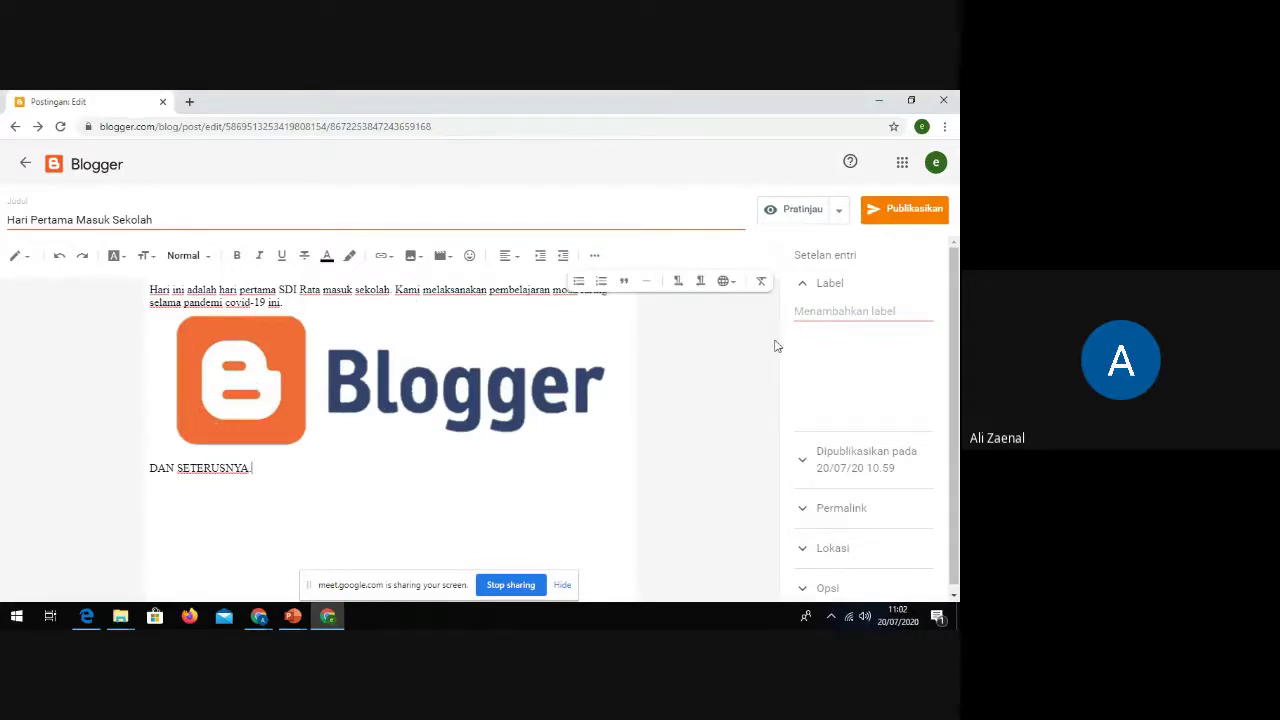
{"action": "left_click", "coordinate": [826, 312]}
{"action": "left_click", "coordinate": [191, 103]}
Step: Go to sdinpresrata.sch.id and open its Berita label post listing
{"action": "left_click", "coordinate": [211, 126]}
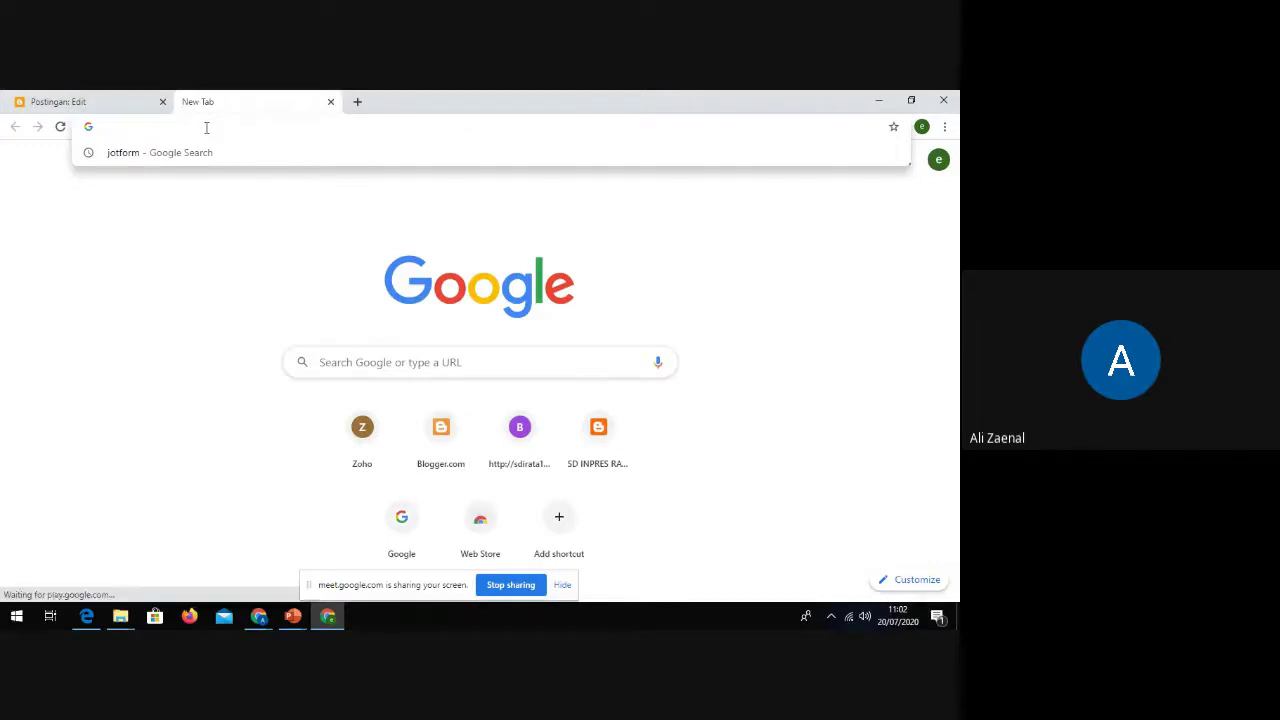
{"action": "type", "text": "sdi"}
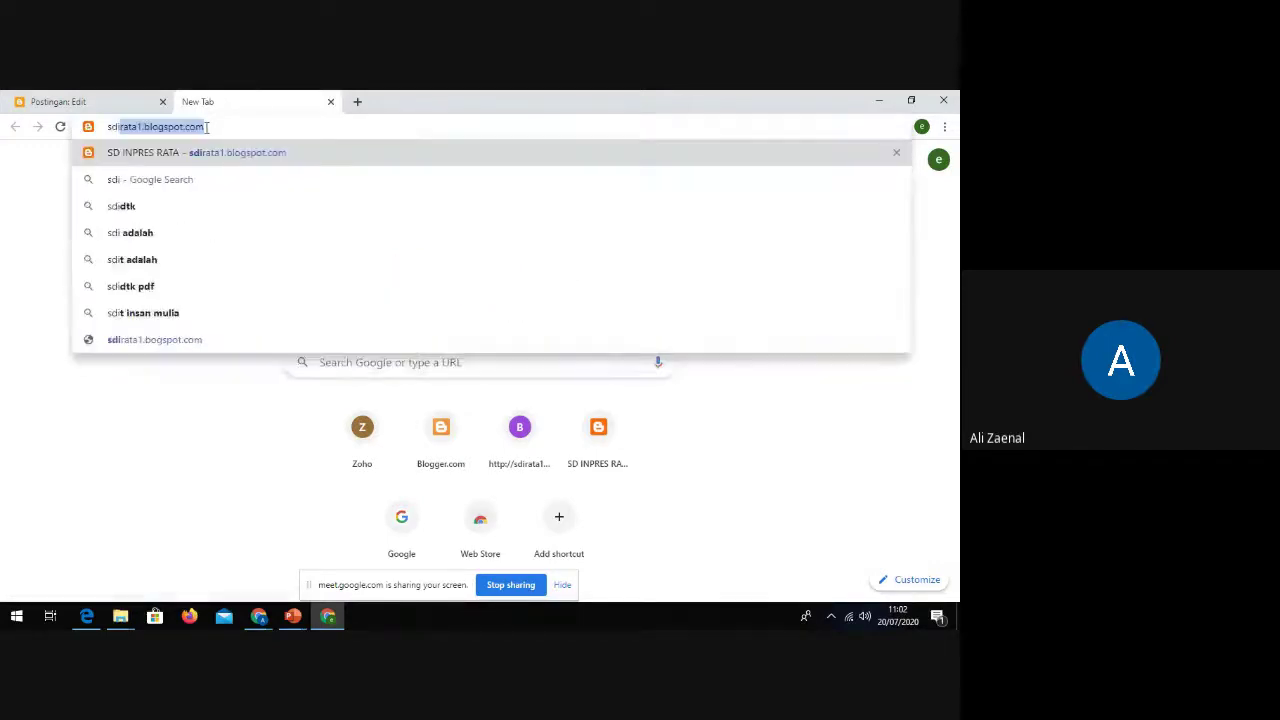
{"action": "key", "text": "BackSpace"}
{"action": "type", "text": "npresrata"}
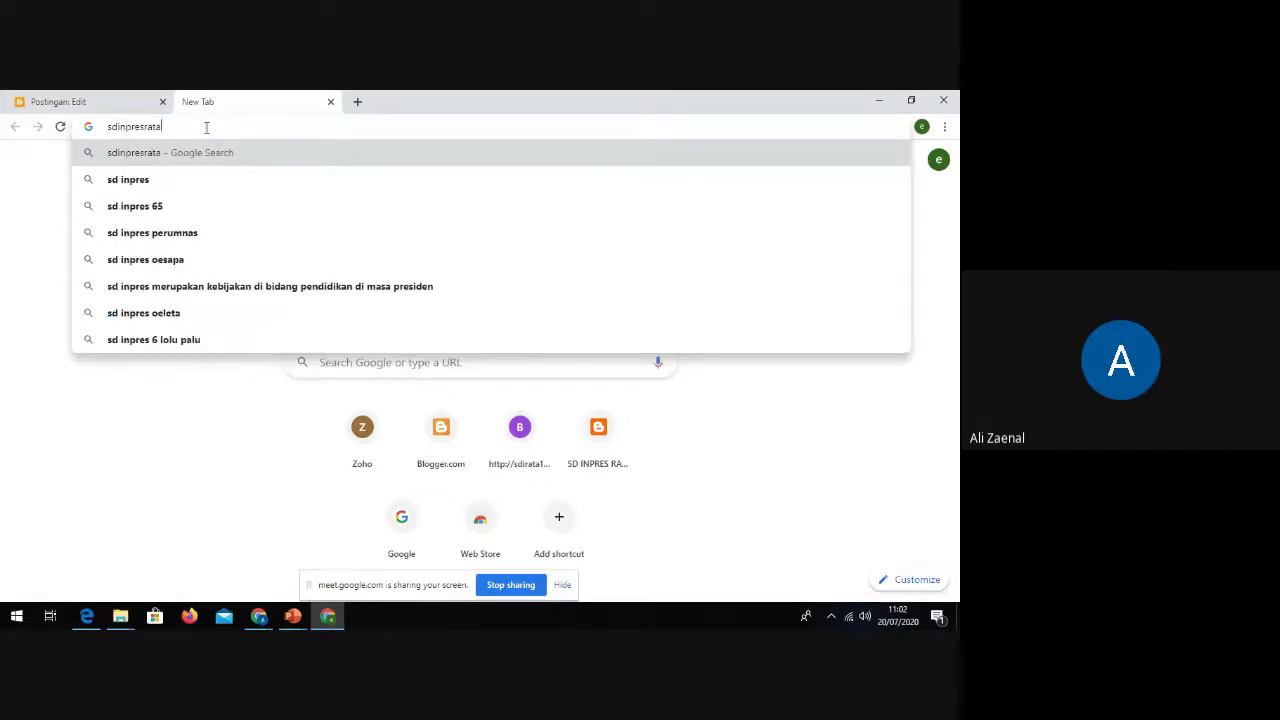
{"action": "type", "text": ".sch.i"}
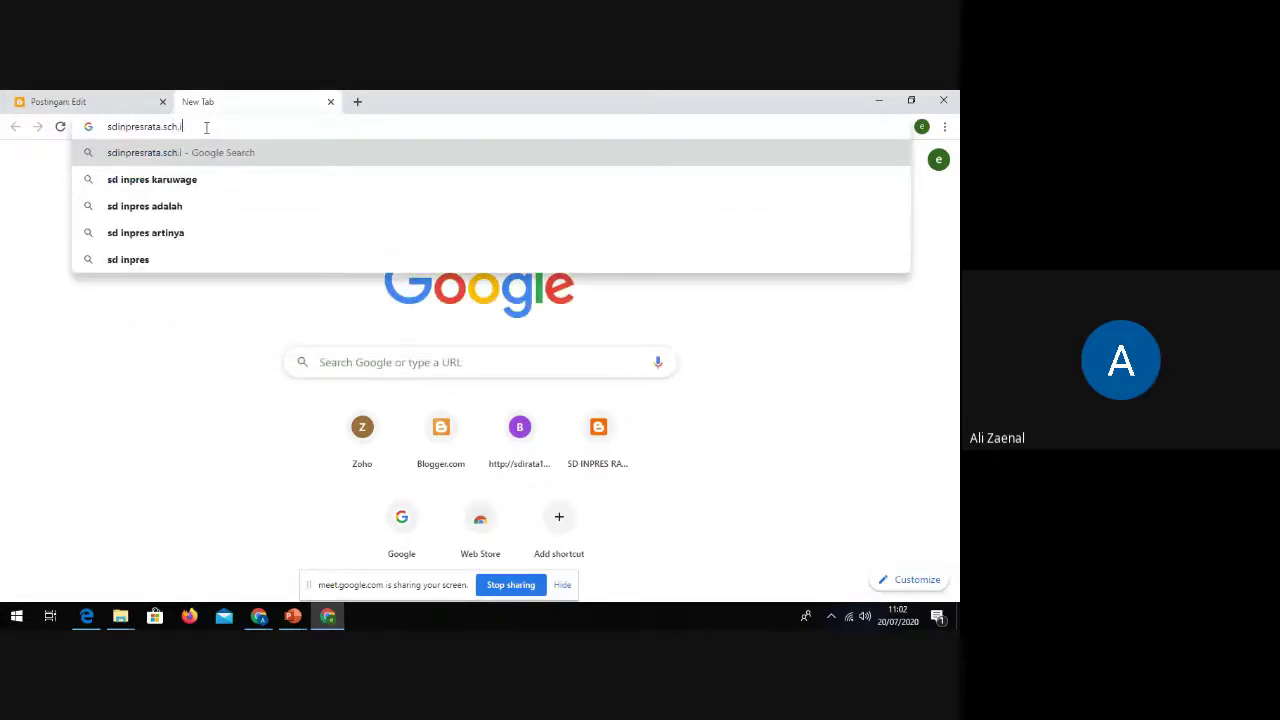
{"action": "type", "text": "d"}
{"action": "key", "text": "Return"}
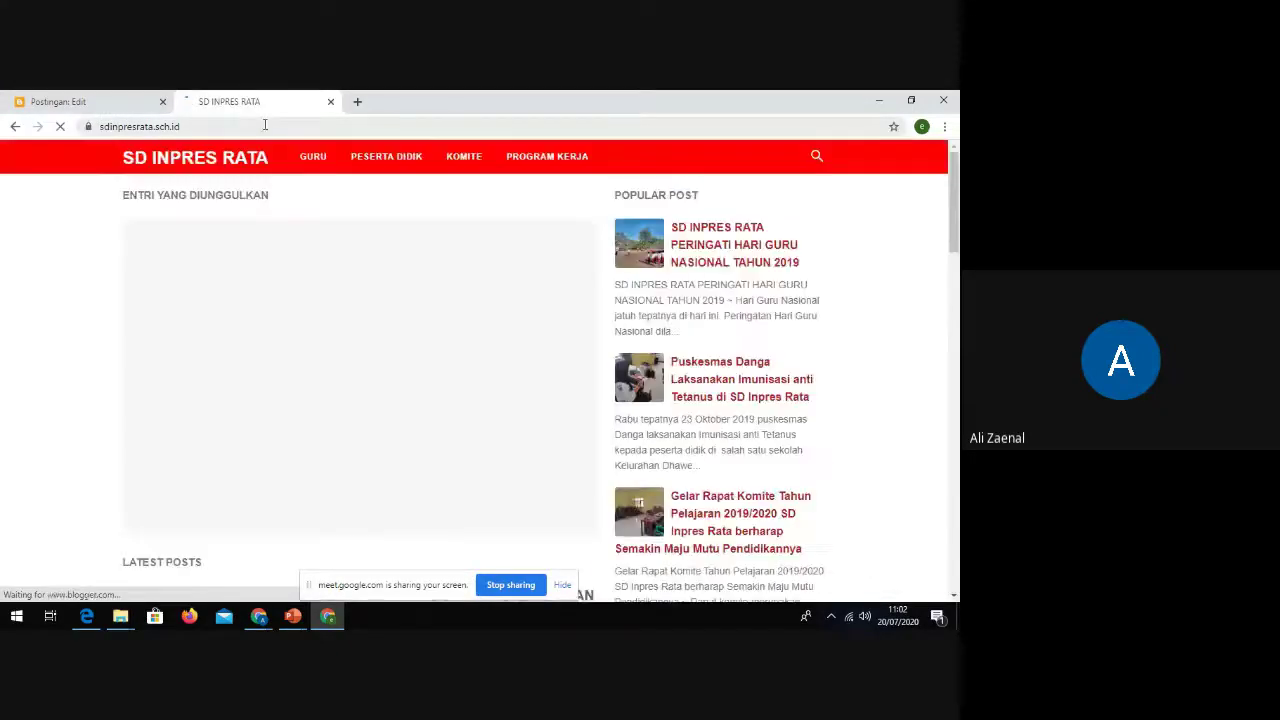
{"action": "scroll", "coordinate": [628, 340], "scroll_direction": "down", "scroll_amount": 20}
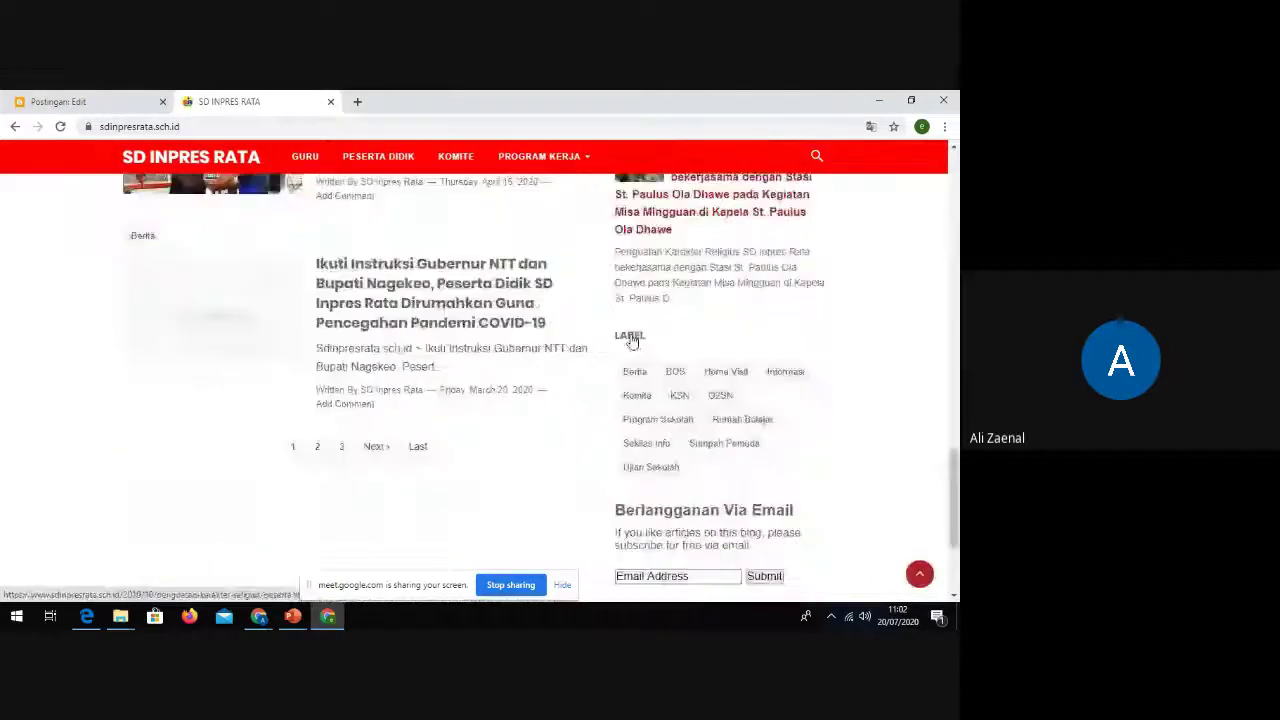
{"action": "scroll", "coordinate": [628, 340], "scroll_direction": "up", "scroll_amount": 4}
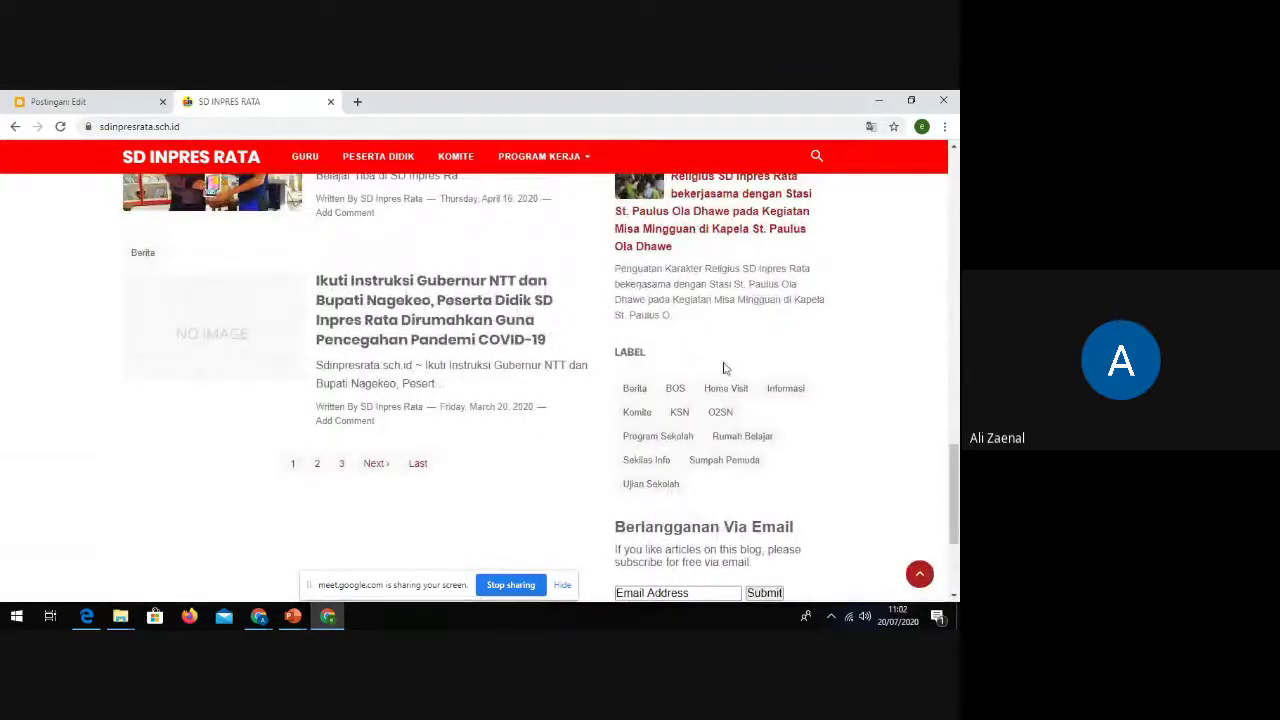
{"action": "left_click", "coordinate": [634, 390]}
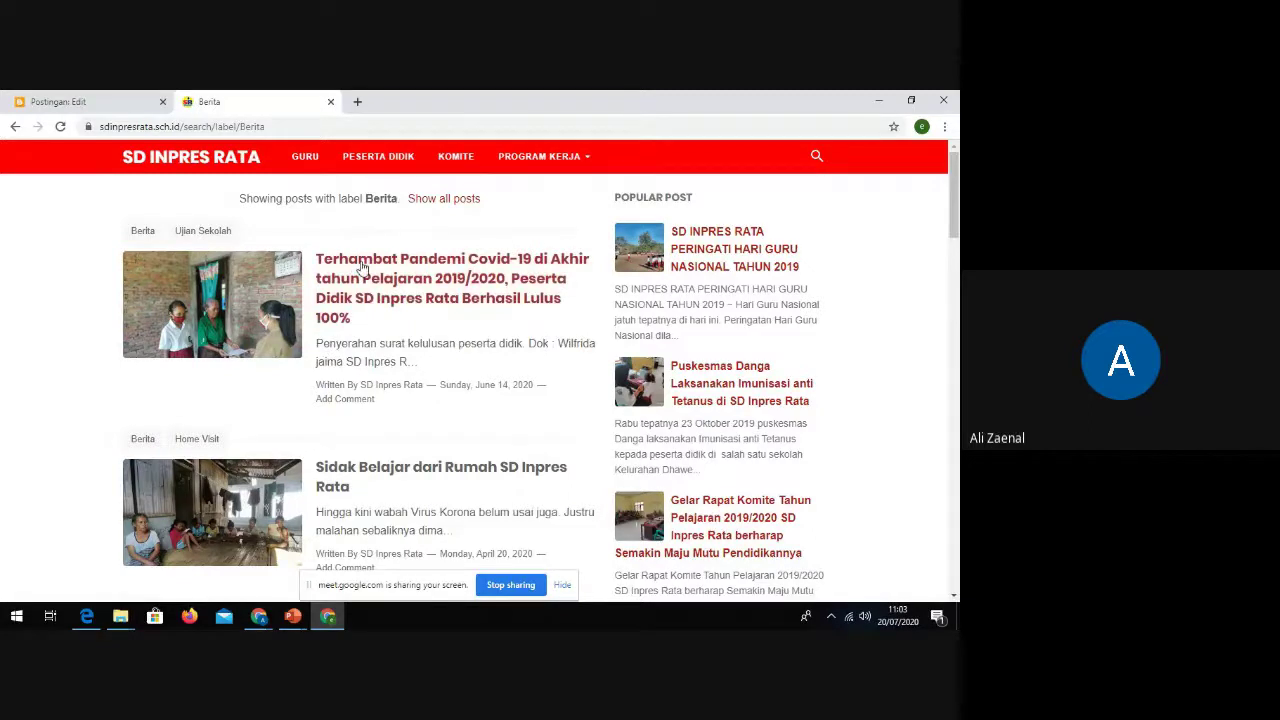
Step: Back in the post editor, tick the label 'Berita', then Publikasikan and Konfirmasi
{"action": "left_click", "coordinate": [78, 102]}
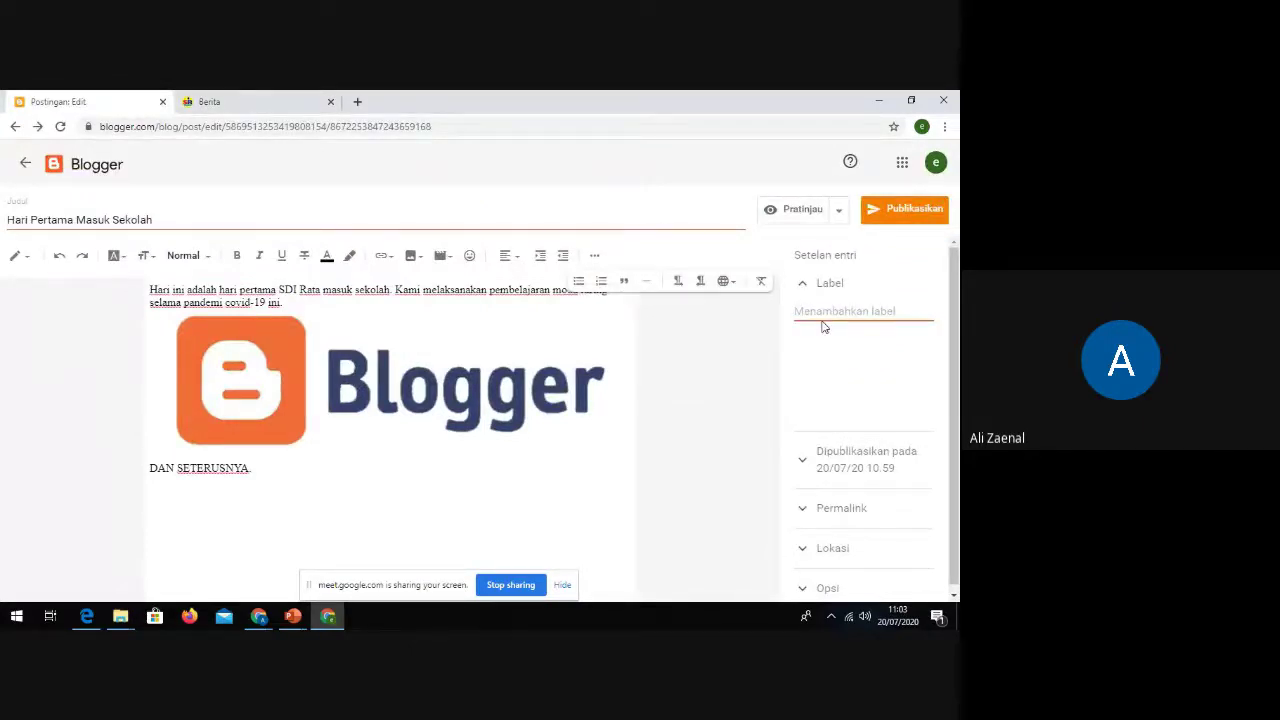
{"action": "type", "text": "Berita,"}
{"action": "left_click", "coordinate": [805, 337]}
{"action": "left_click", "coordinate": [805, 337]}
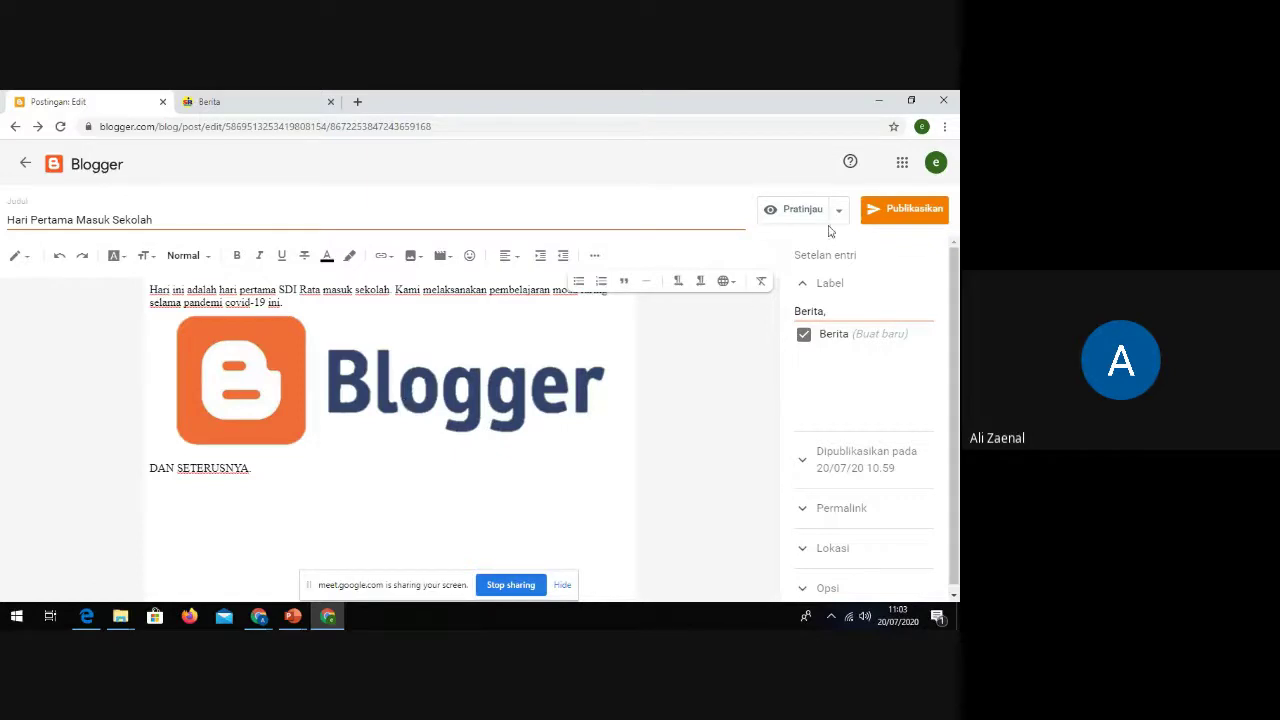
{"action": "left_click", "coordinate": [893, 212]}
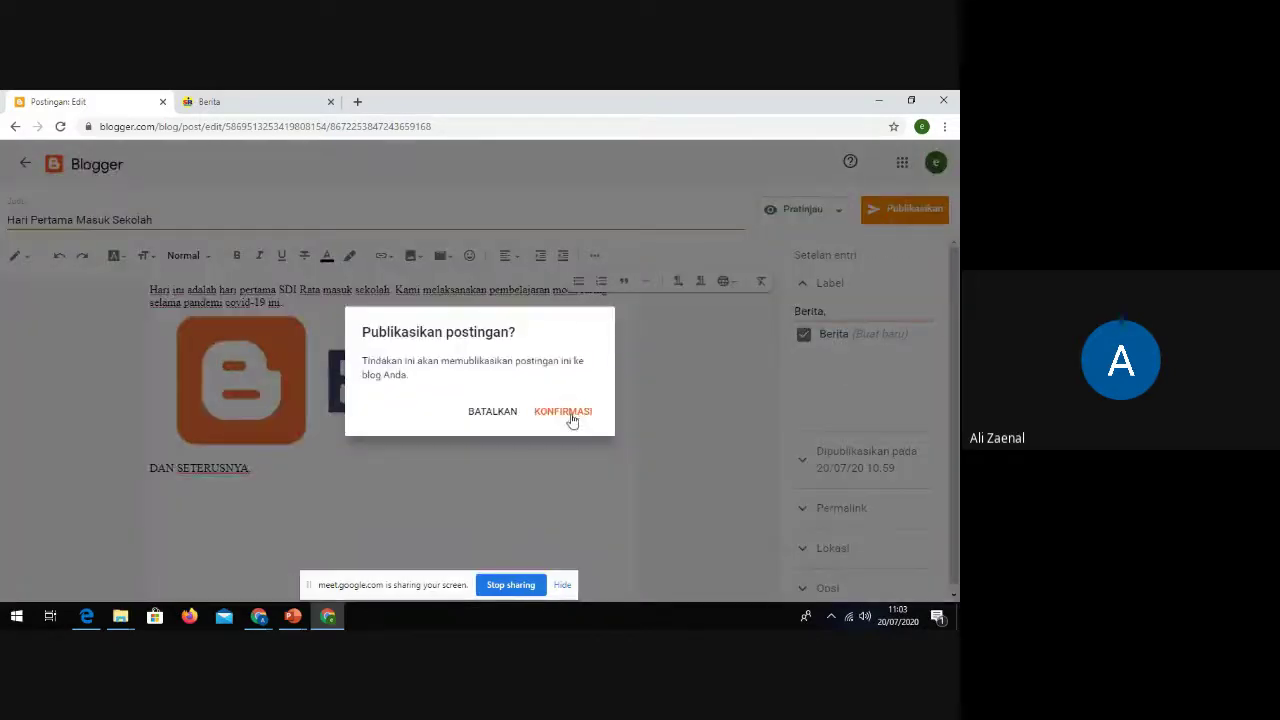
{"action": "left_click", "coordinate": [570, 416]}
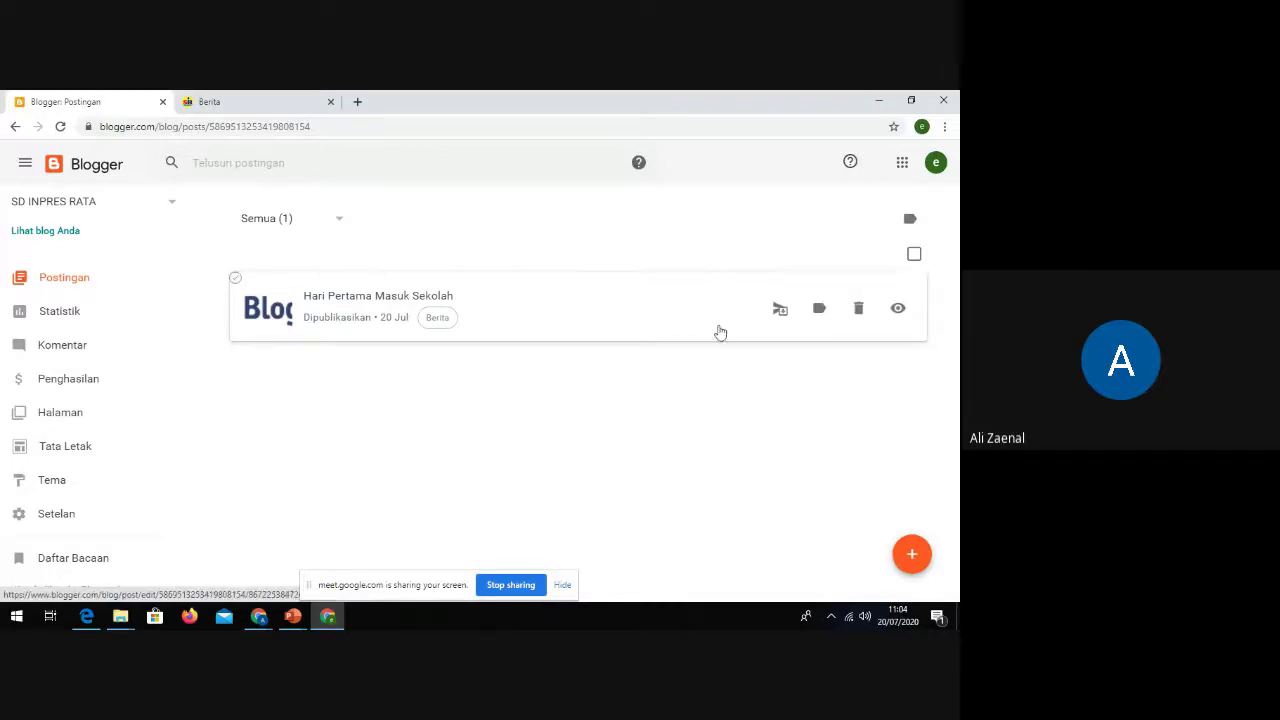
Step: Open the live post at sdirata1.blogspot.com and scroll through its text and logo
{"action": "left_click", "coordinate": [897, 310]}
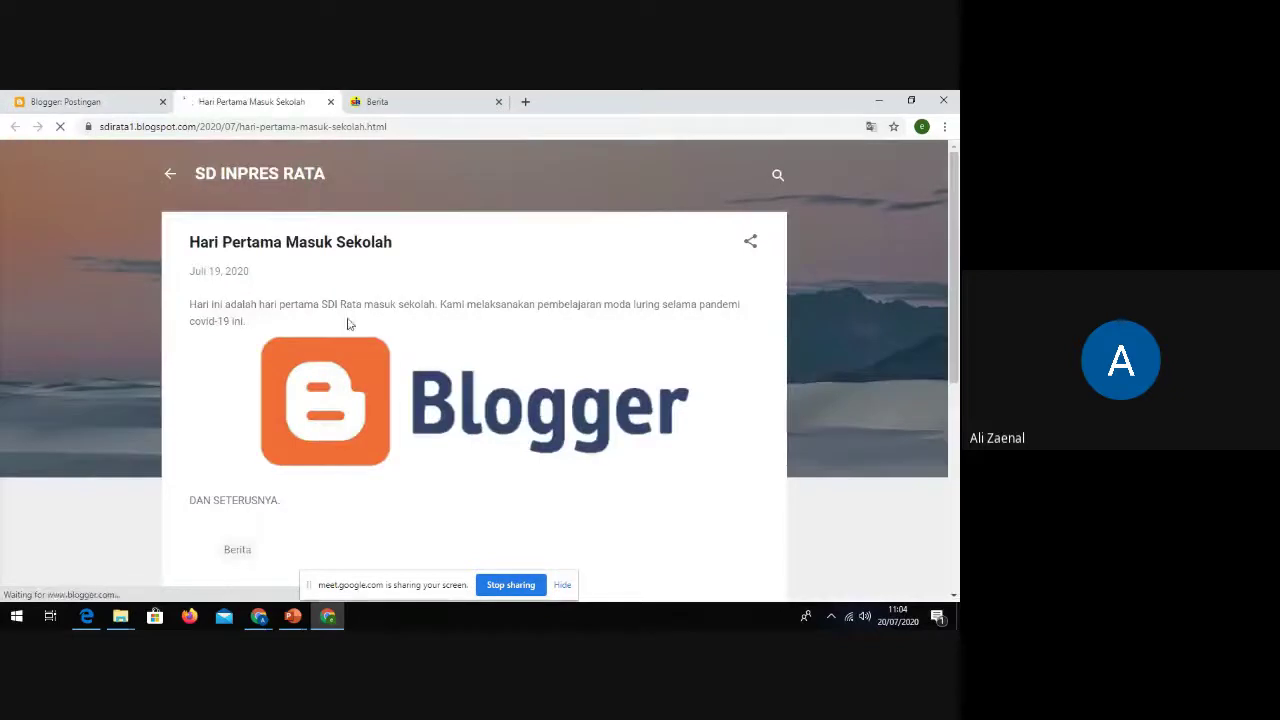
{"action": "left_click_drag", "start_coordinate": [184, 304], "coordinate": [314, 509]}
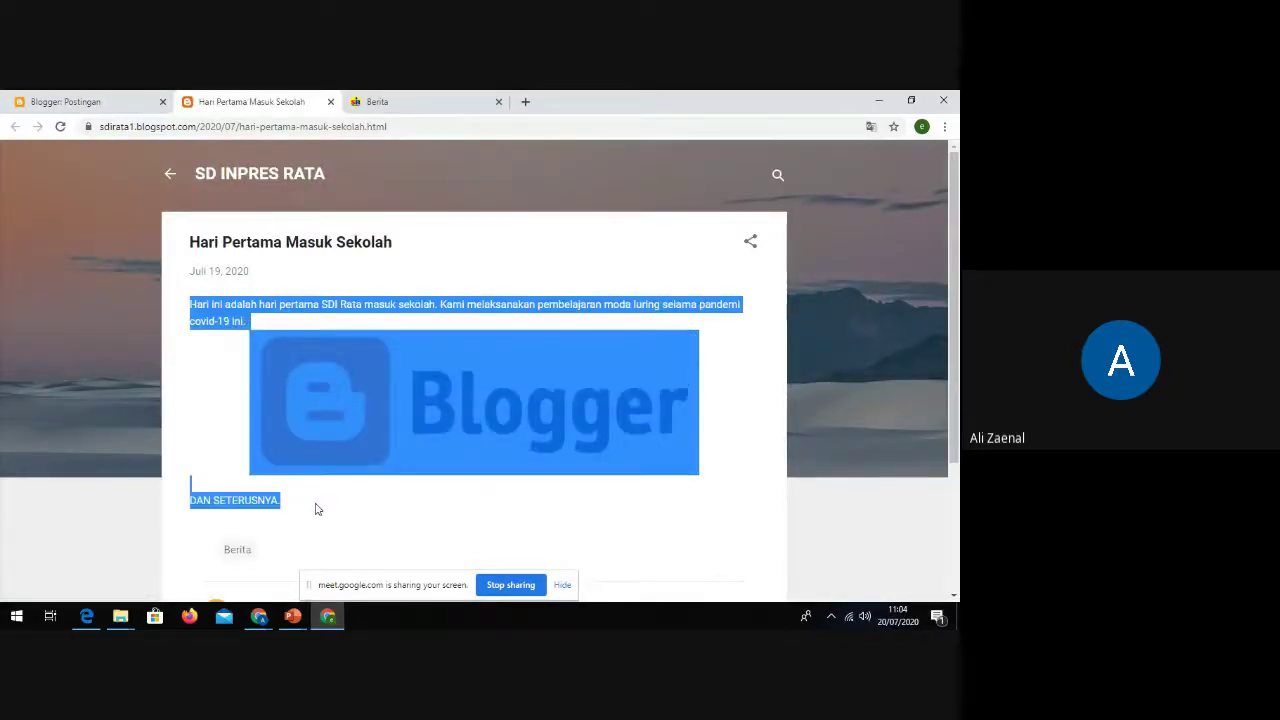
{"action": "scroll", "coordinate": [303, 429], "scroll_direction": "down", "scroll_amount": 3}
{"action": "left_click", "coordinate": [293, 370]}
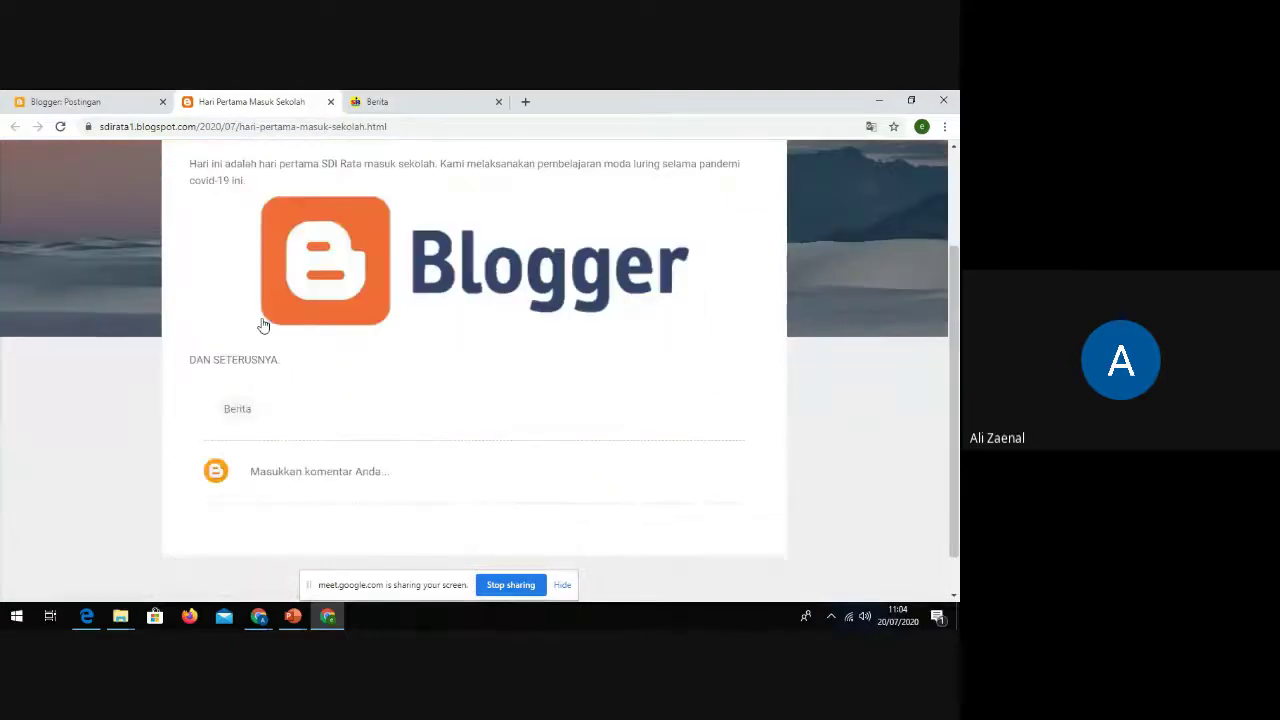
{"action": "scroll", "coordinate": [263, 325], "scroll_direction": "up", "scroll_amount": 2}
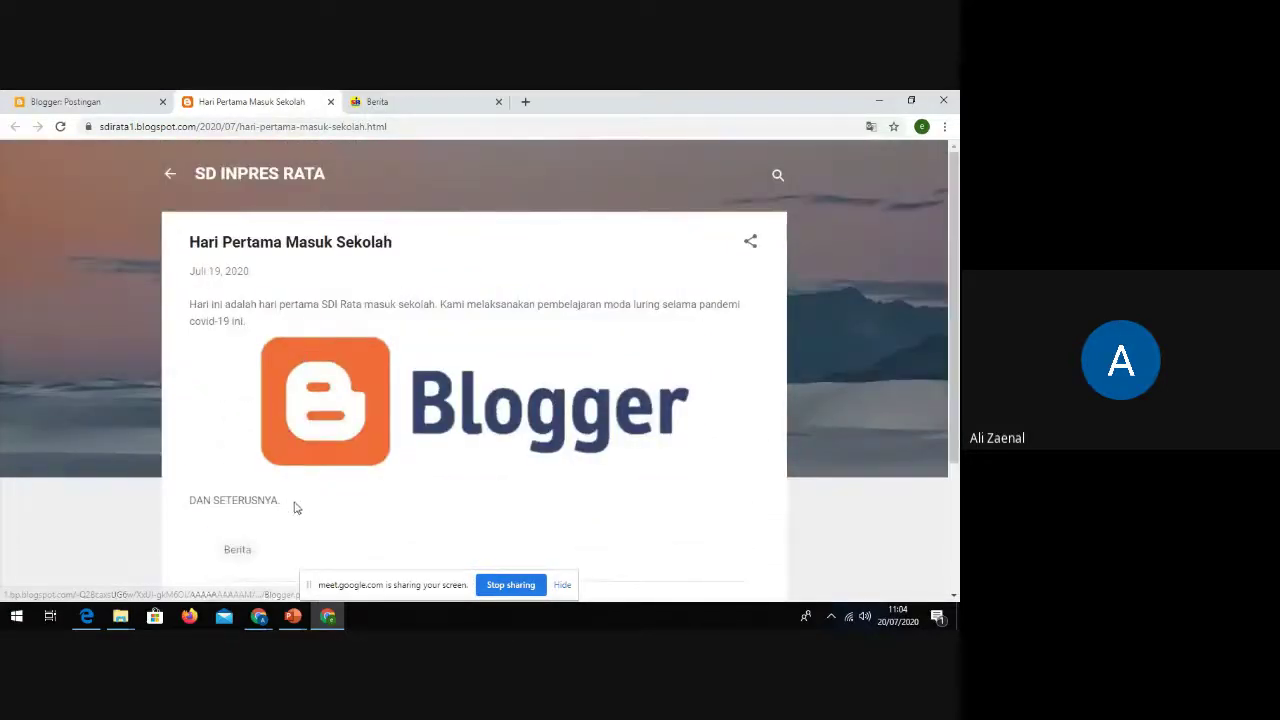
{"action": "scroll", "coordinate": [315, 485], "scroll_direction": "down", "scroll_amount": 2}
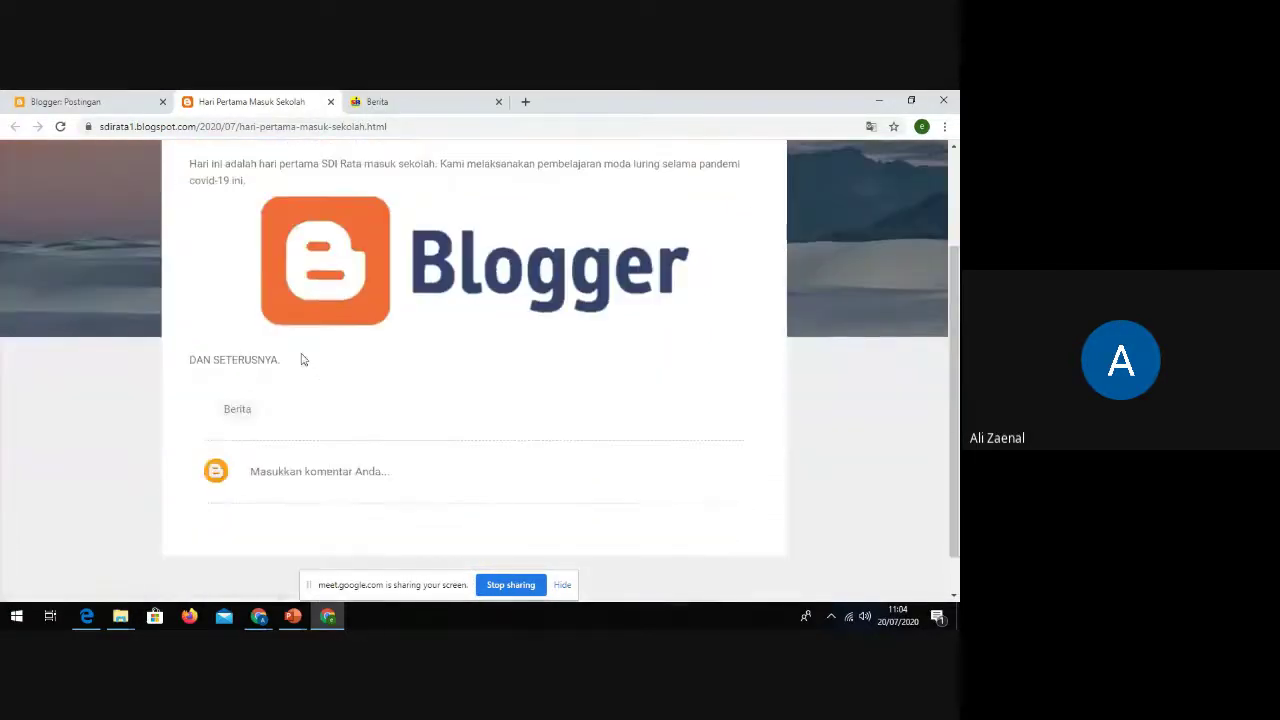
{"action": "scroll", "coordinate": [314, 354], "scroll_direction": "up", "scroll_amount": 1}
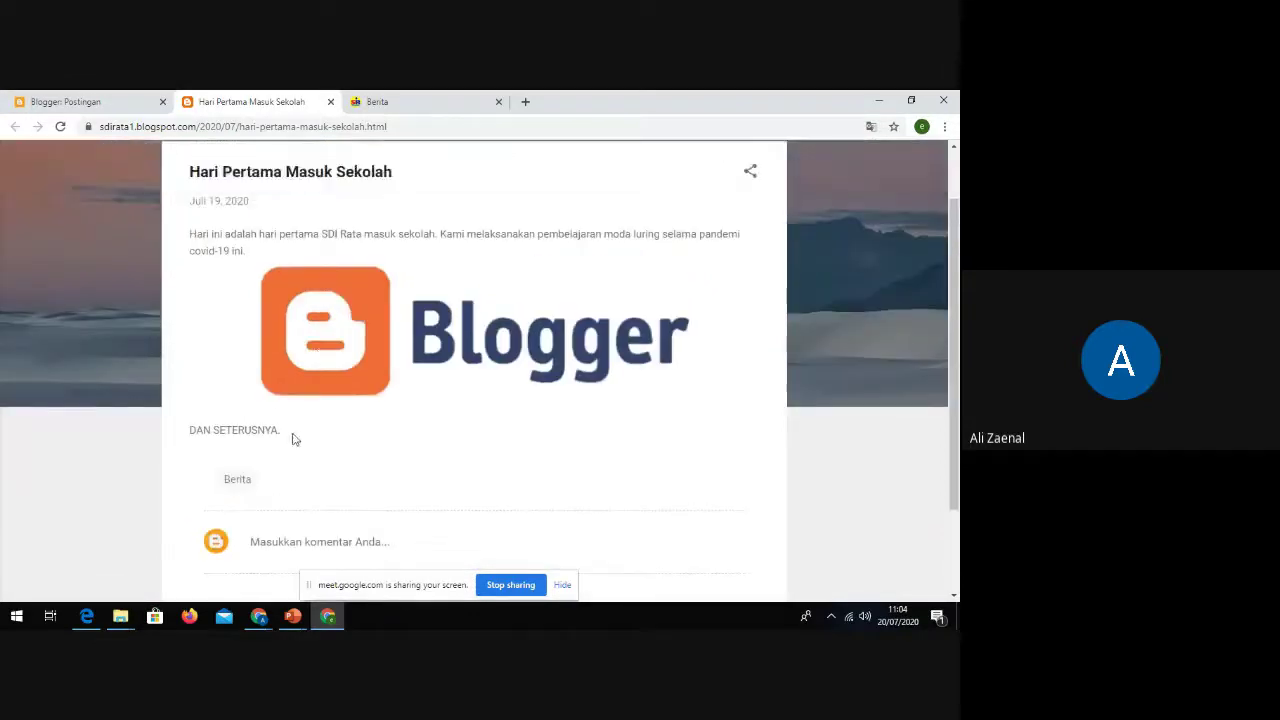
{"action": "scroll", "coordinate": [282, 434], "scroll_direction": "up", "scroll_amount": 1}
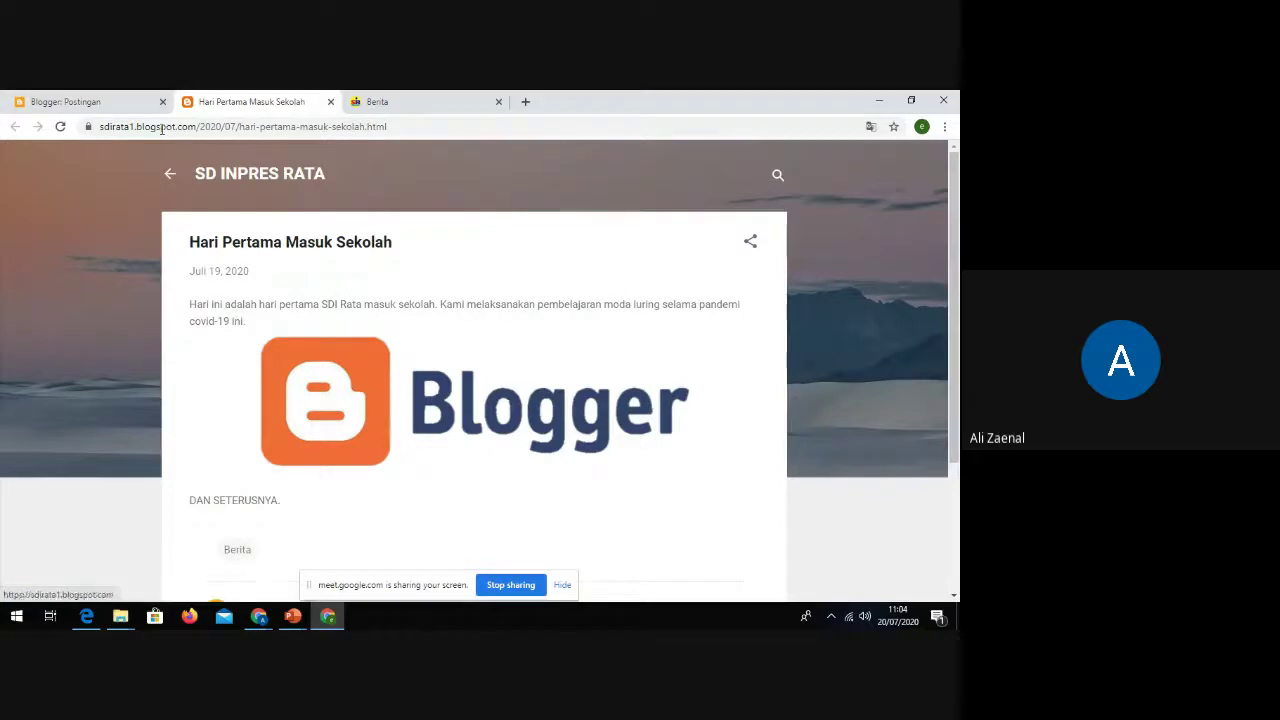
{"action": "left_click", "coordinate": [100, 101]}
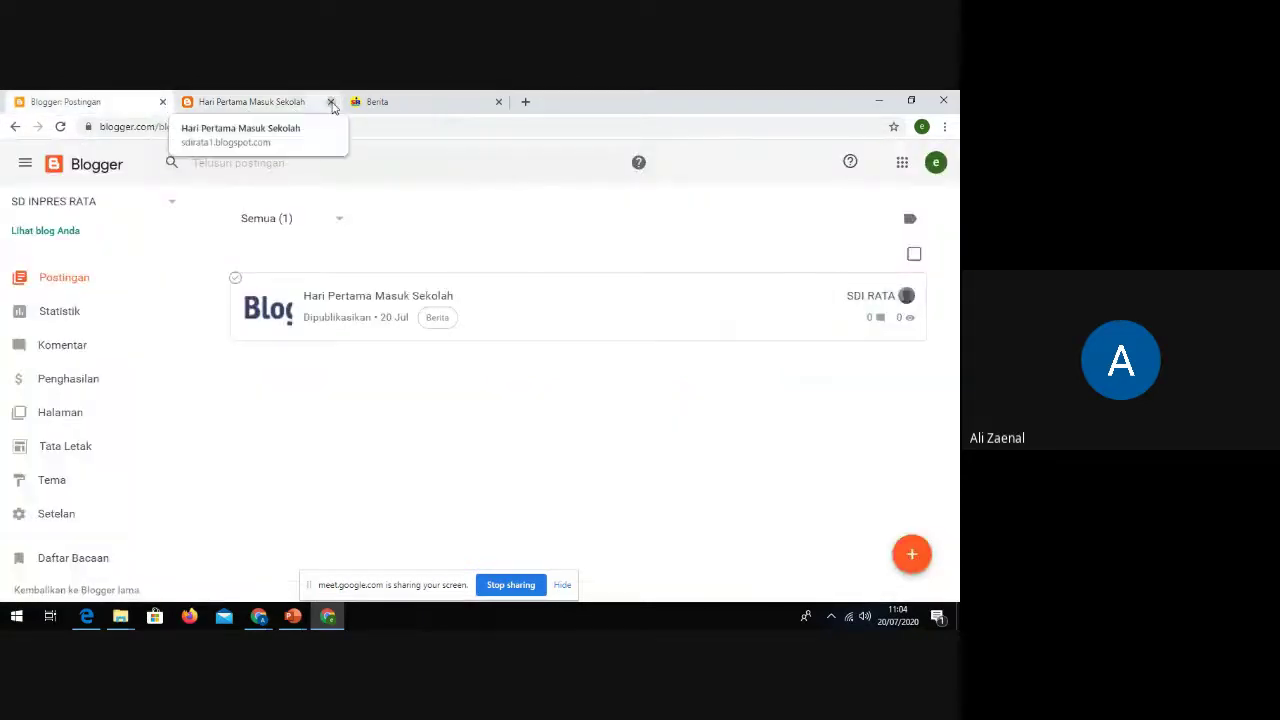
{"action": "left_click", "coordinate": [287, 101]}
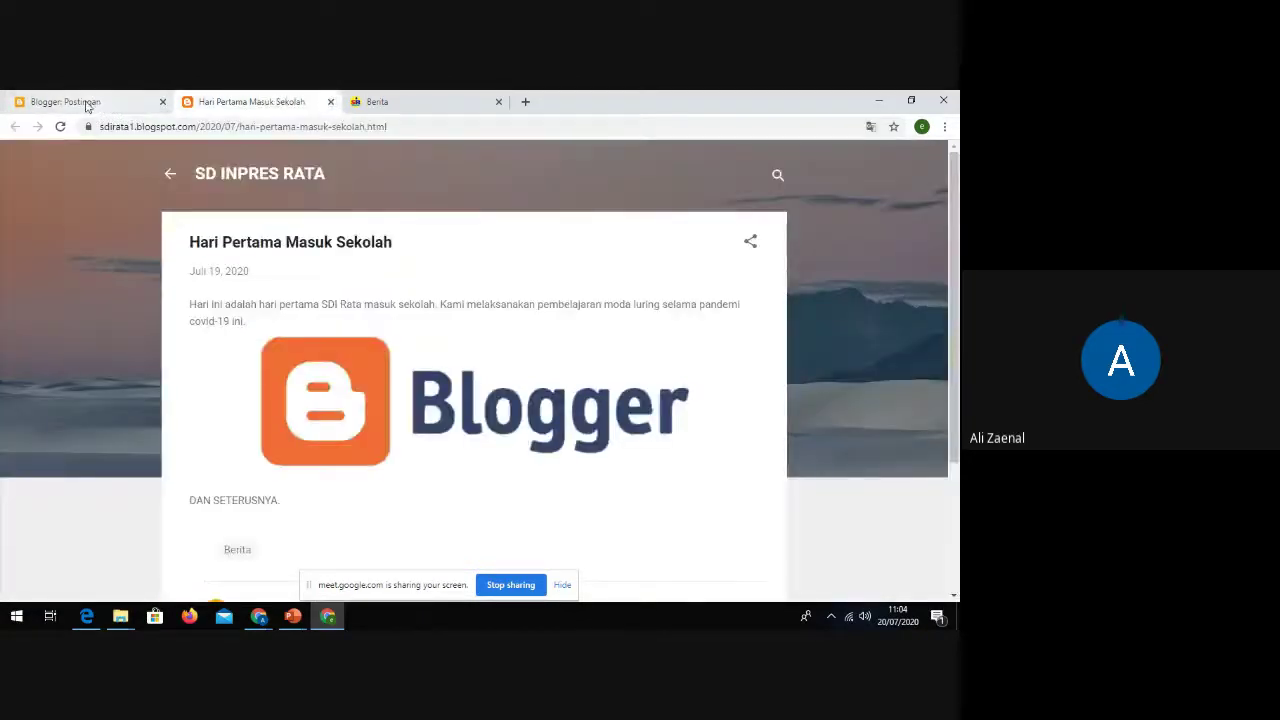
{"action": "scroll", "coordinate": [500, 382], "scroll_direction": "down", "scroll_amount": 1}
{"action": "scroll", "coordinate": [490, 378], "scroll_direction": "up", "scroll_amount": 1}
{"action": "scroll", "coordinate": [472, 366], "scroll_direction": "down", "scroll_amount": 1}
{"action": "scroll", "coordinate": [472, 366], "scroll_direction": "up", "scroll_amount": 1}
Step: Check the post's sharing options, then close and reopen the live post page
{"action": "left_click", "coordinate": [752, 244]}
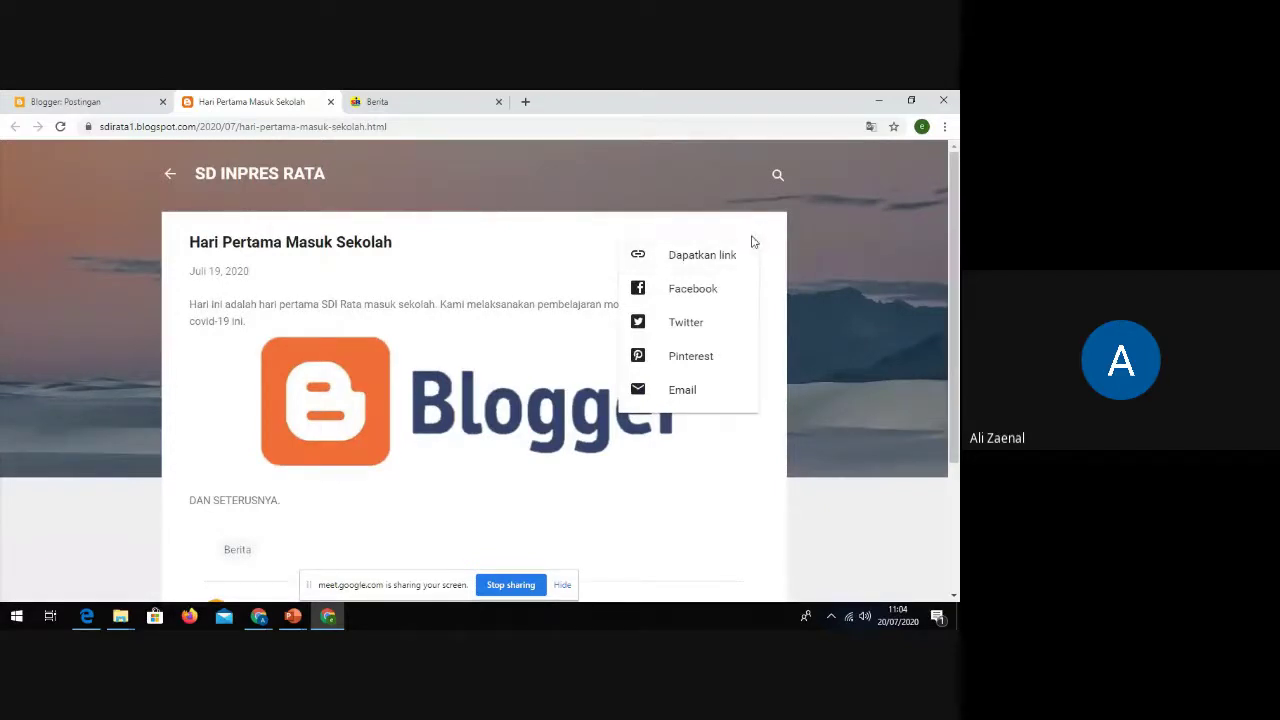
{"action": "left_click", "coordinate": [575, 243]}
{"action": "left_click", "coordinate": [753, 244]}
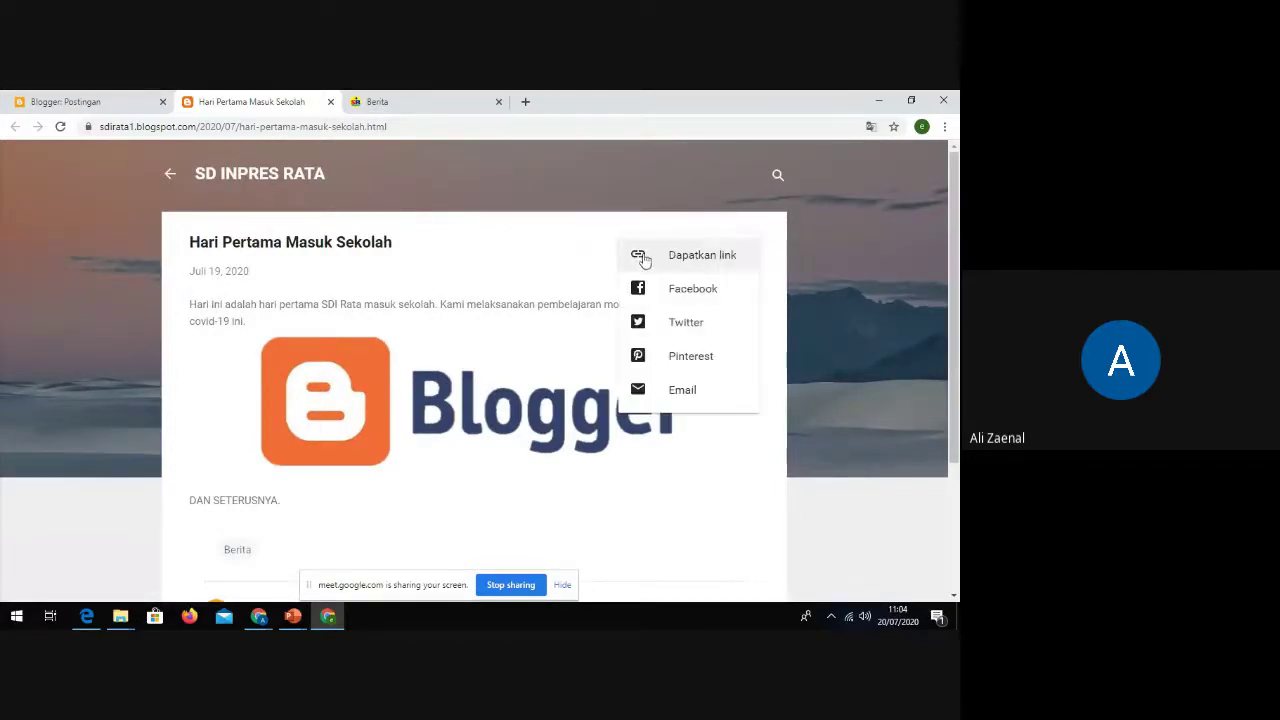
{"action": "left_click", "coordinate": [543, 258]}
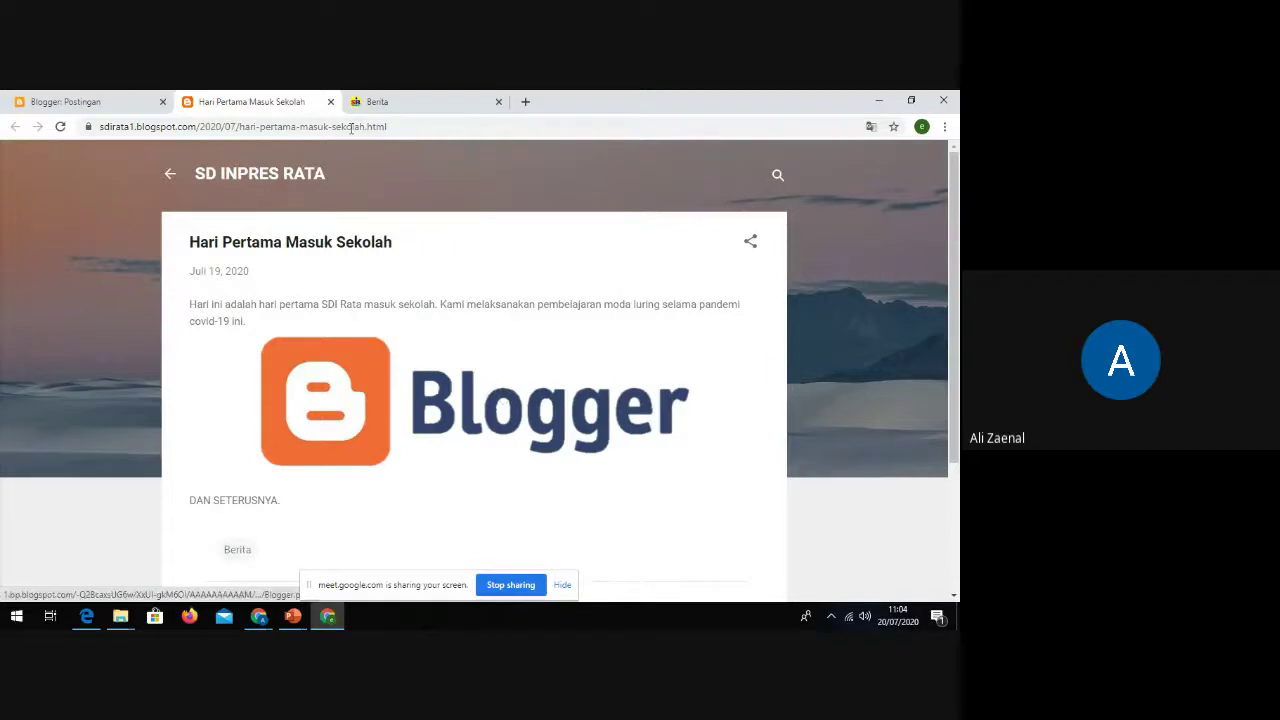
{"action": "left_click", "coordinate": [330, 101]}
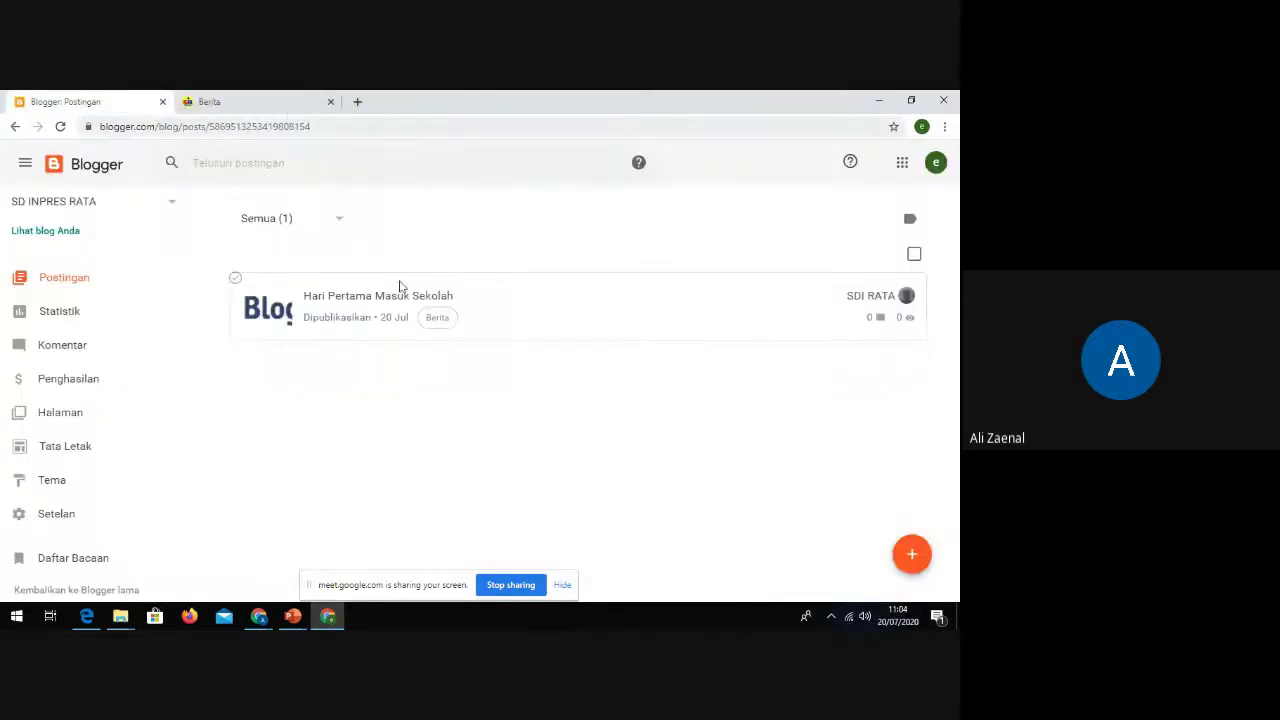
{"action": "mouse_move", "coordinate": [791, 320]}
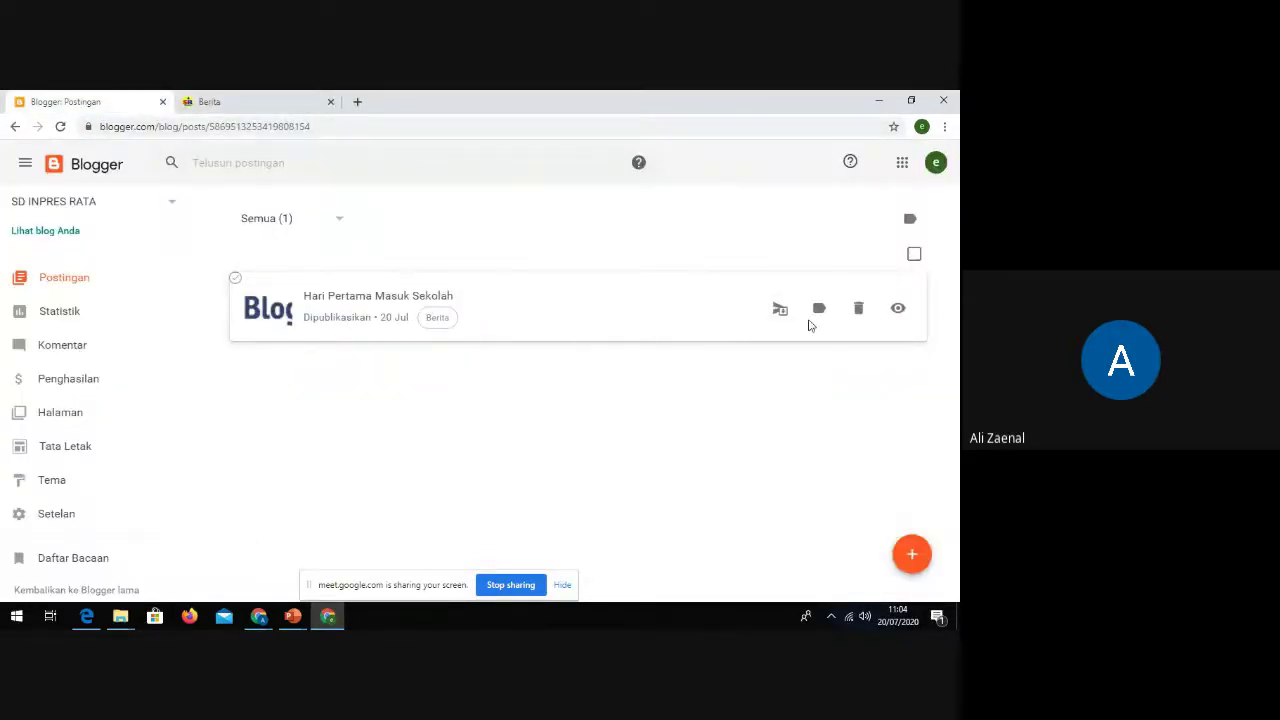
{"action": "left_click", "coordinate": [896, 310]}
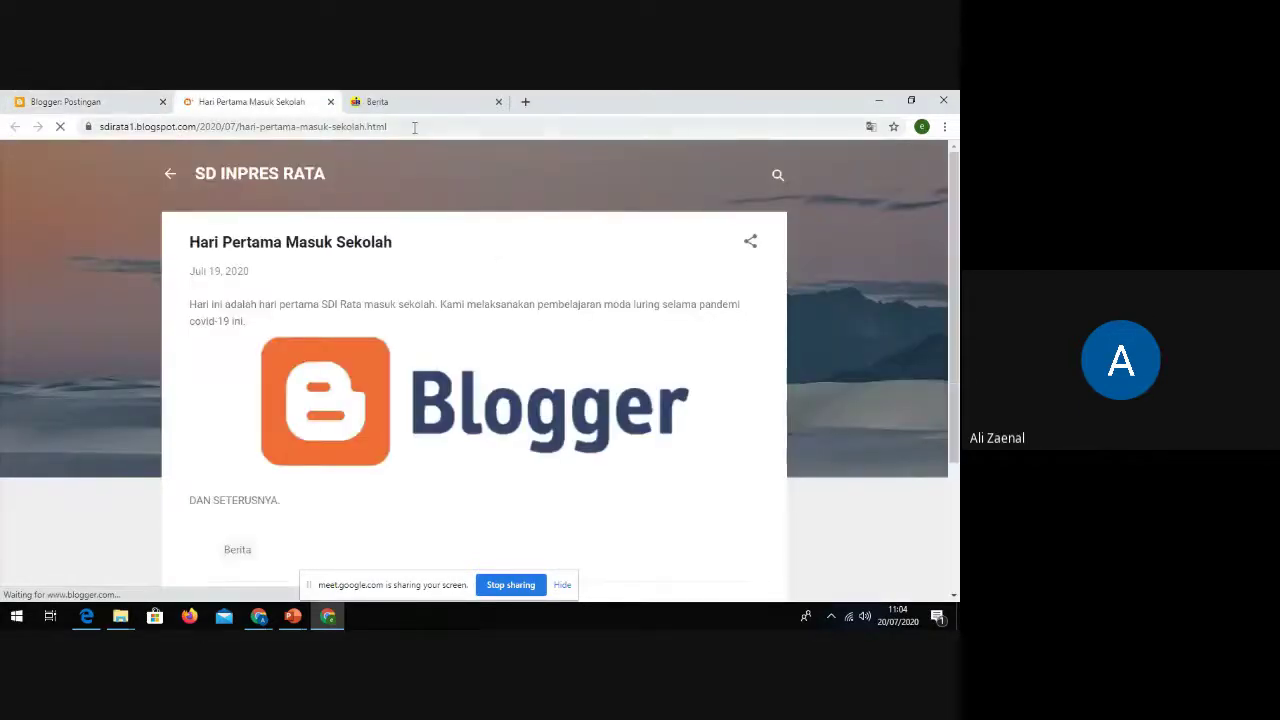
Step: Copy the post's URL from the address bar and bring up Chrome's window list
{"action": "left_click_drag", "start_coordinate": [386, 126], "coordinate": [93, 128]}
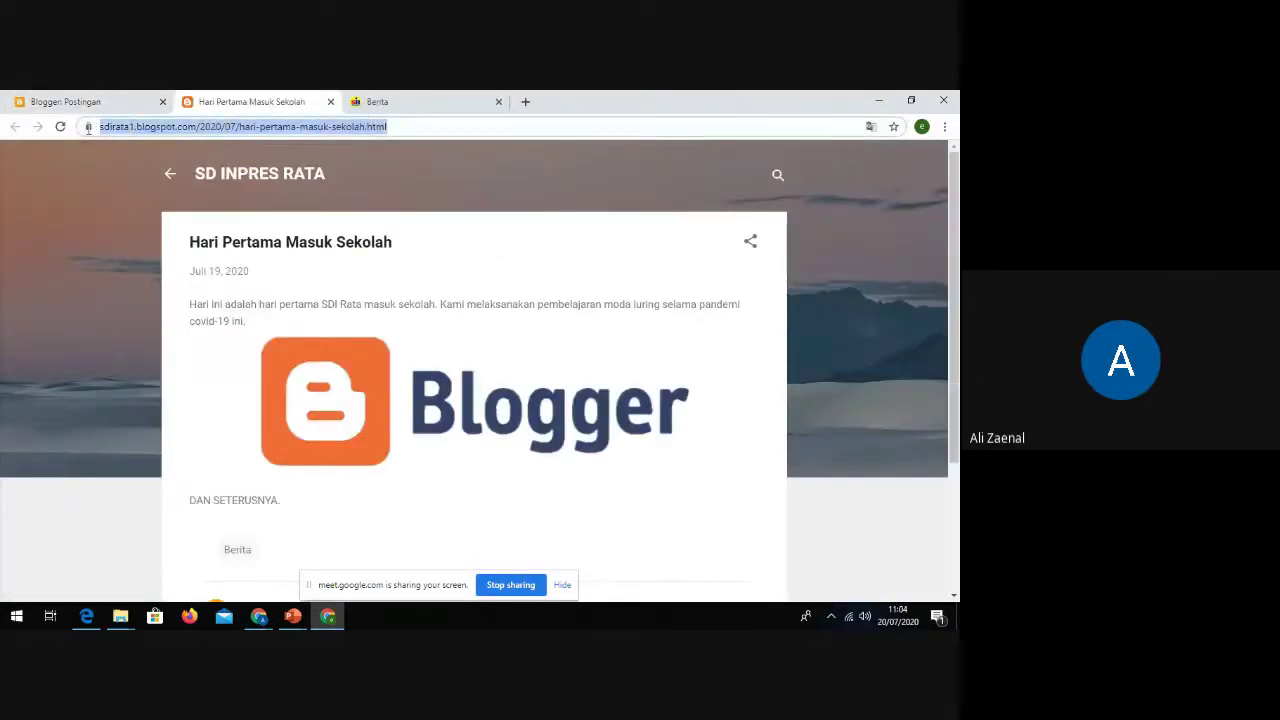
{"action": "right_click", "coordinate": [129, 133]}
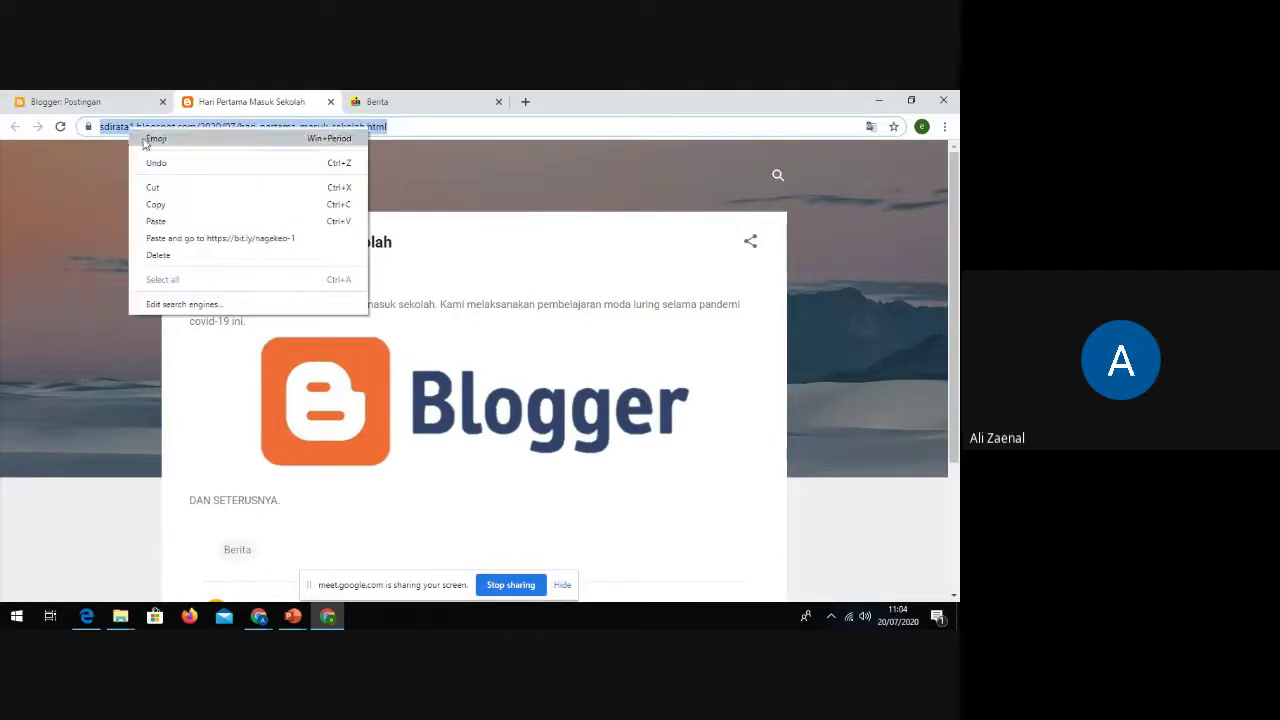
{"action": "left_click", "coordinate": [166, 205]}
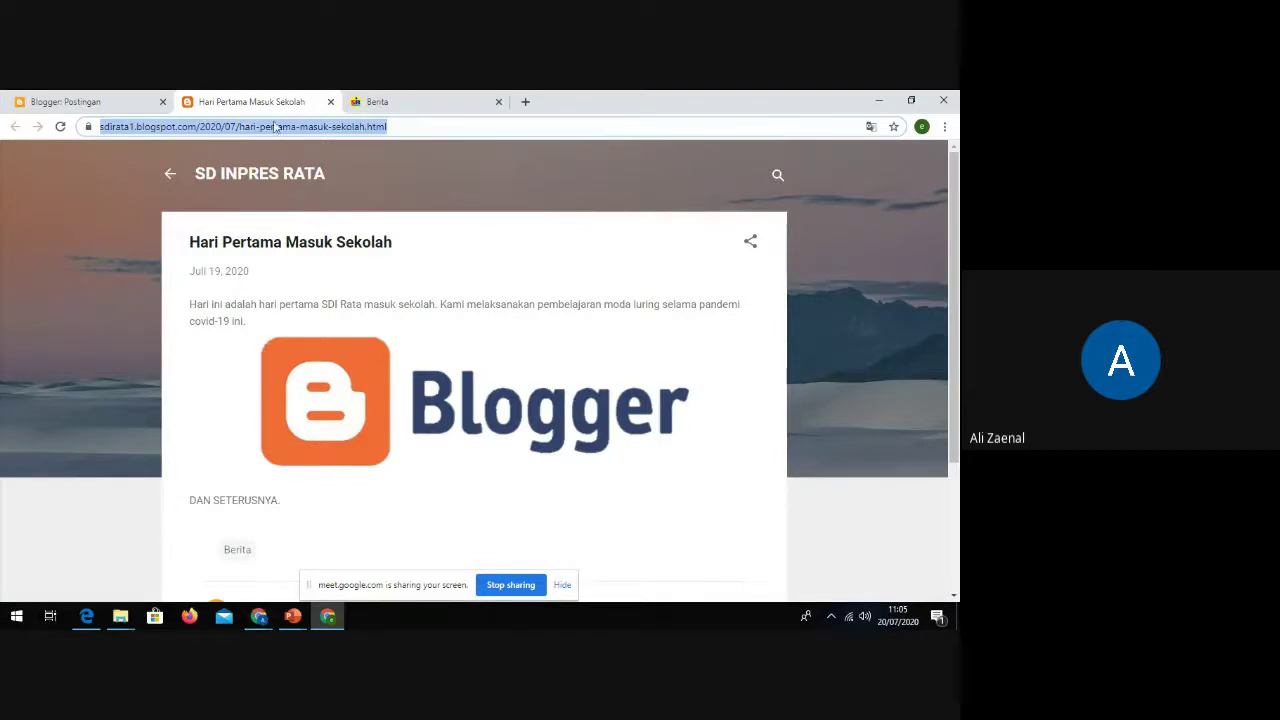
{"action": "left_click", "coordinate": [262, 617]}
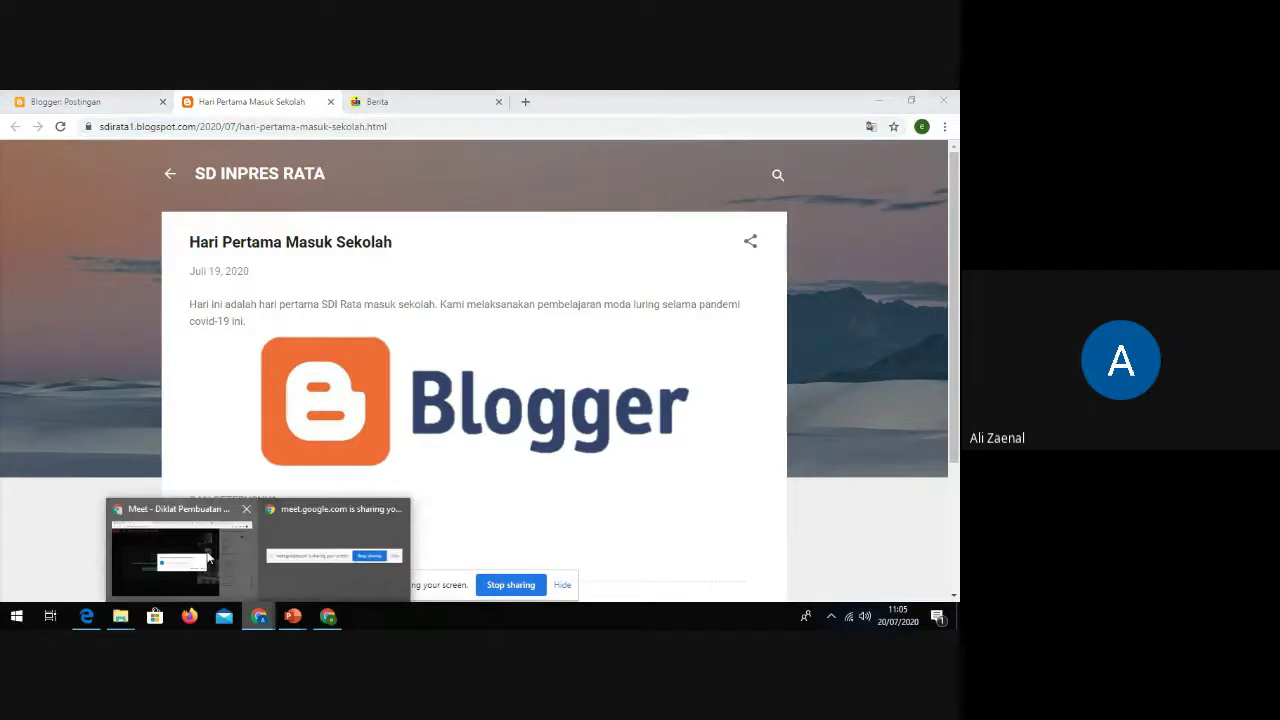
Step: In WhatsApp Web, find the Materi Diklat Web NGK group by searching 'mater' and pin it
{"action": "left_click", "coordinate": [176, 507]}
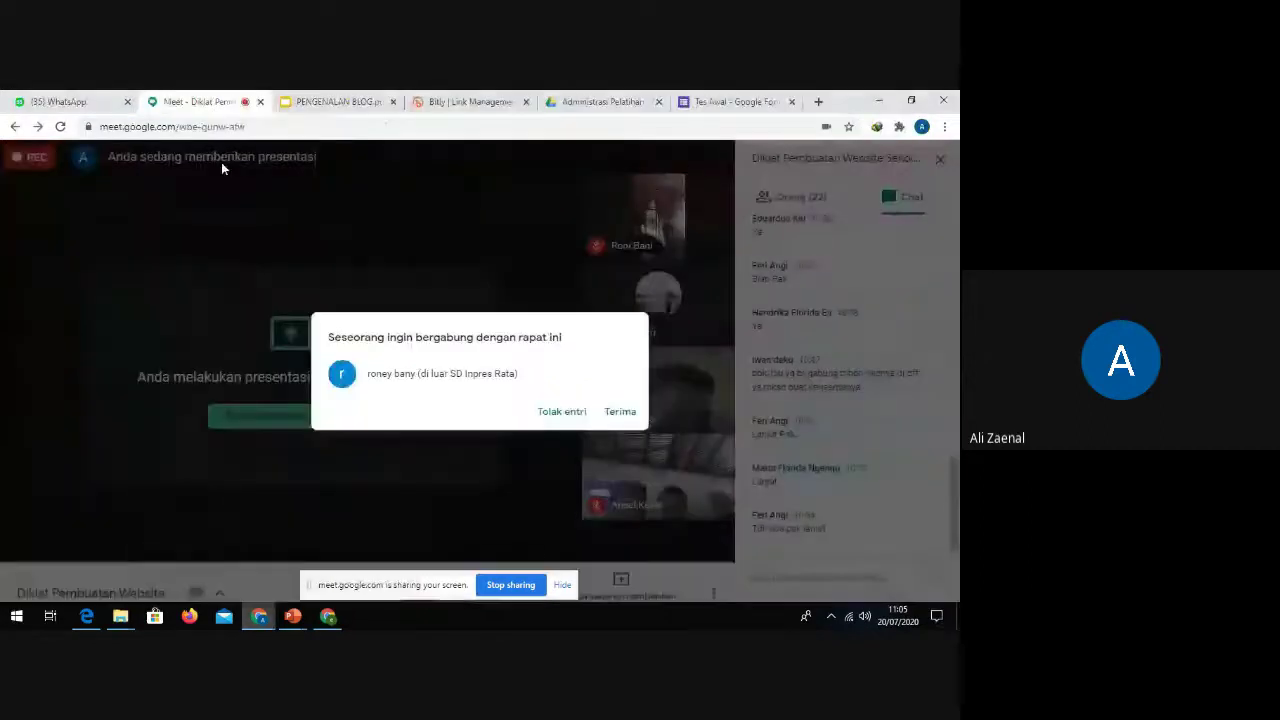
{"action": "left_click", "coordinate": [60, 101]}
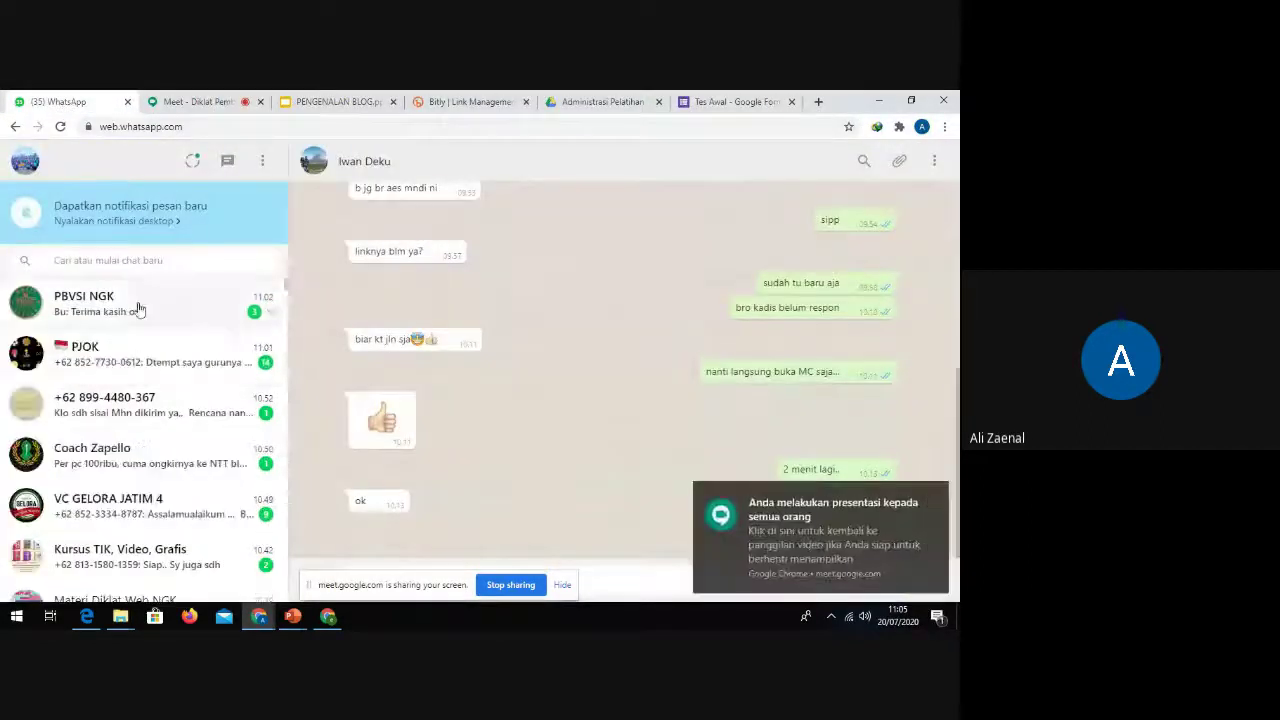
{"action": "scroll", "coordinate": [180, 375], "scroll_direction": "down", "scroll_amount": 1}
{"action": "scroll", "coordinate": [180, 390], "scroll_direction": "down", "scroll_amount": 3}
{"action": "scroll", "coordinate": [178, 390], "scroll_direction": "up", "scroll_amount": 4}
{"action": "left_click", "coordinate": [168, 264]}
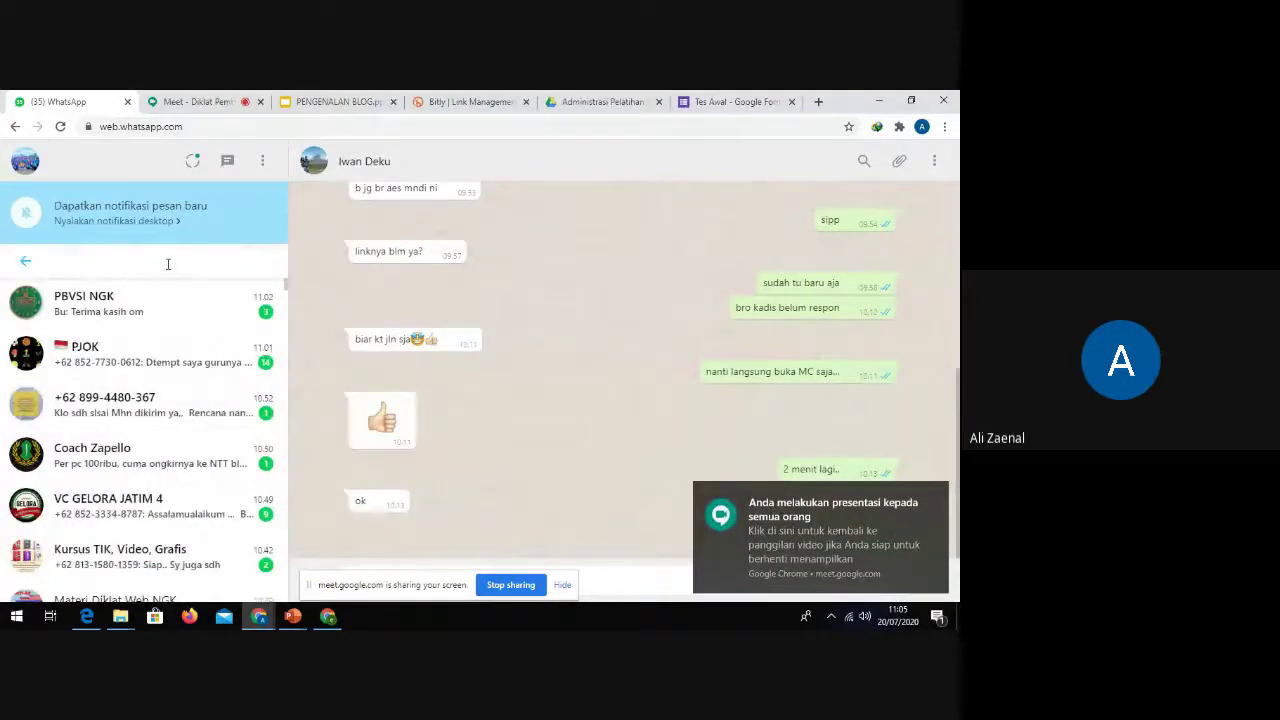
{"action": "type", "text": "materi"}
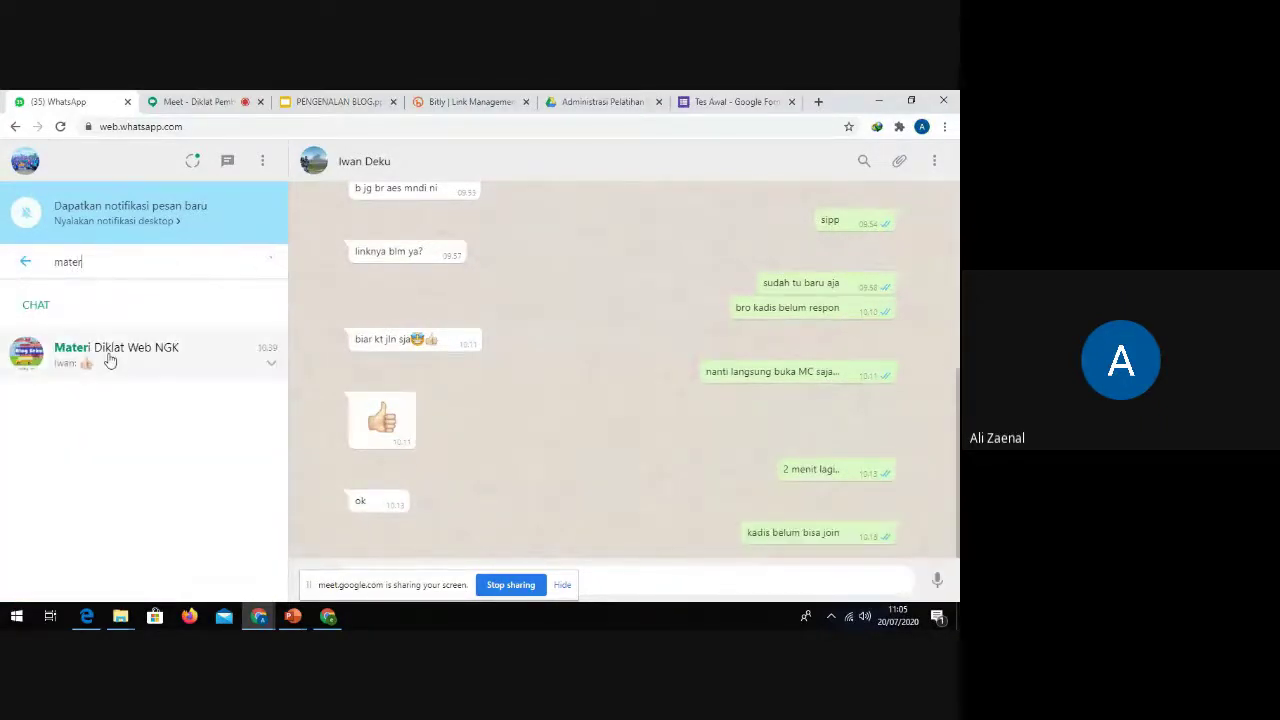
{"action": "left_click", "coordinate": [110, 360]}
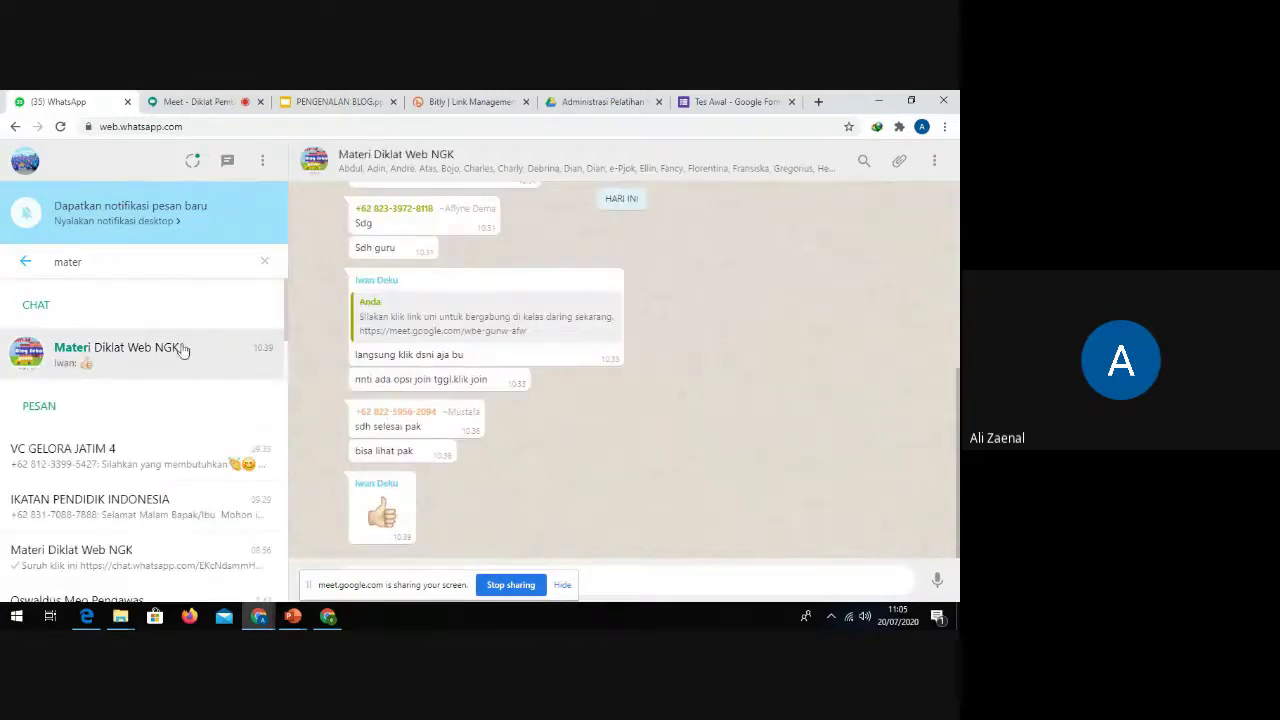
{"action": "right_click", "coordinate": [162, 360]}
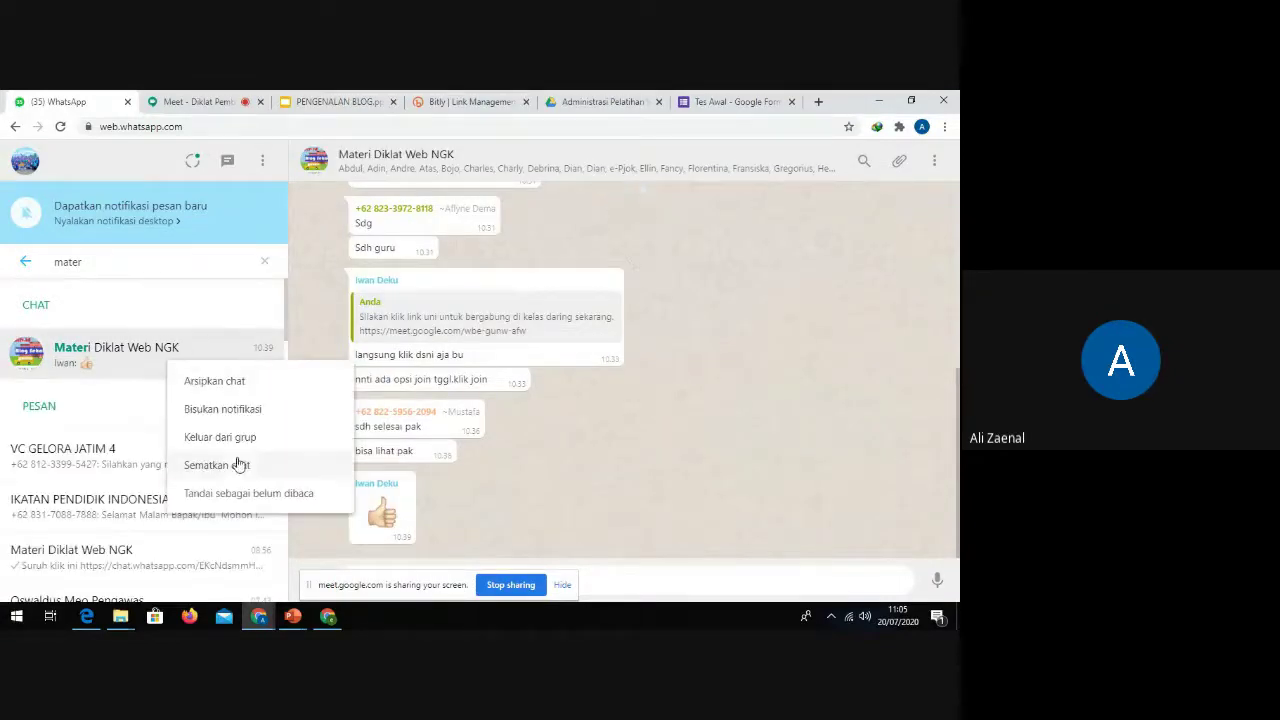
{"action": "left_click", "coordinate": [229, 474]}
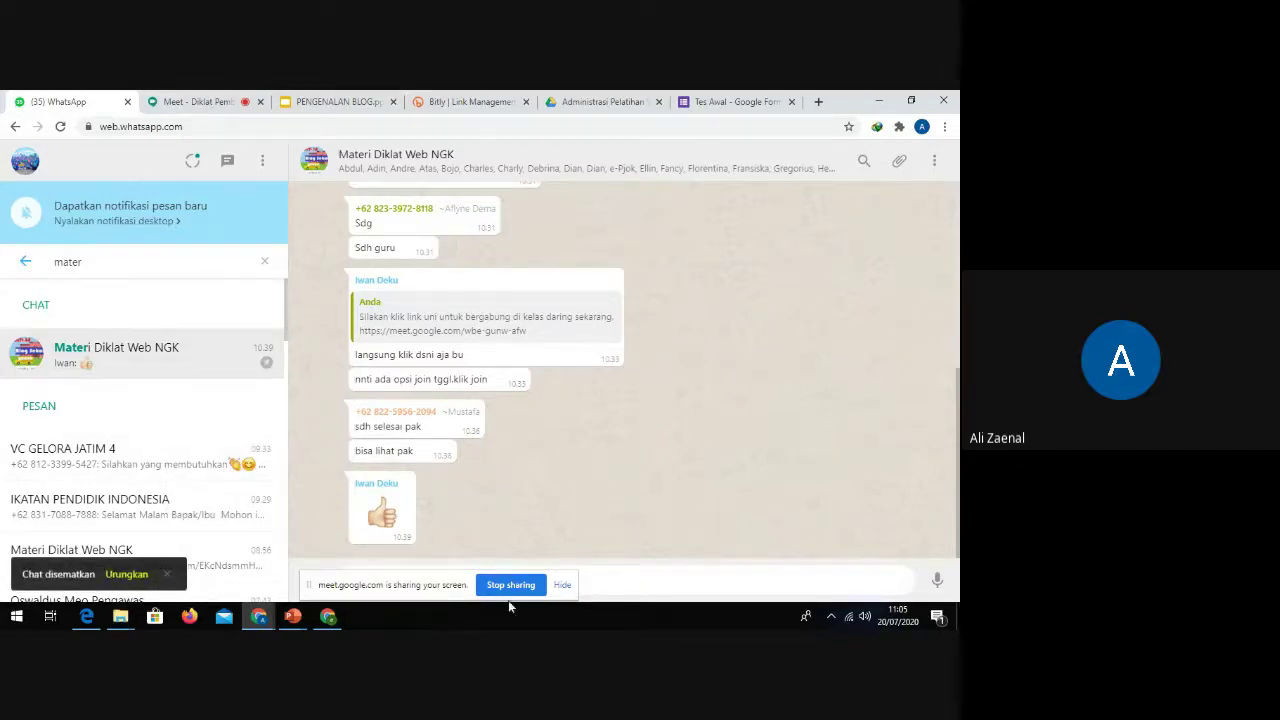
Step: Paste the blog post link into the group chat and send it
{"action": "left_click_drag", "start_coordinate": [456, 590], "coordinate": [254, 469]}
{"action": "left_click", "coordinate": [385, 580]}
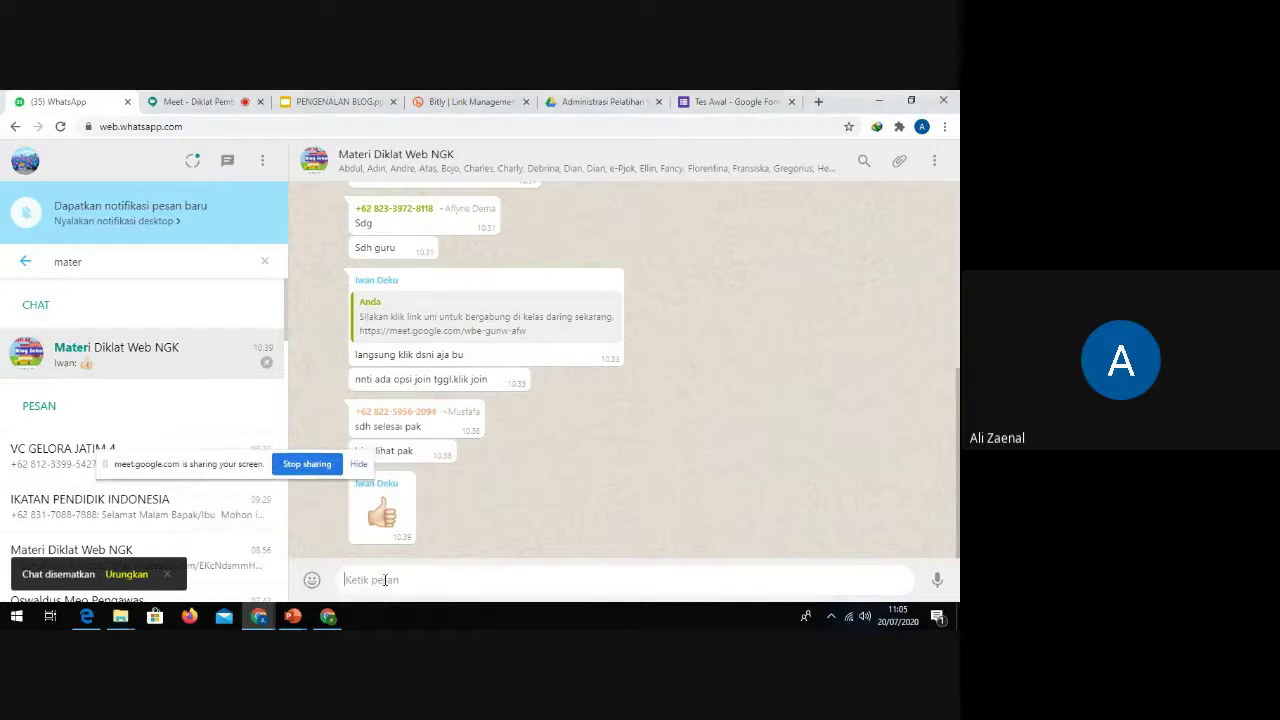
{"action": "key", "text": "ctrl+v"}
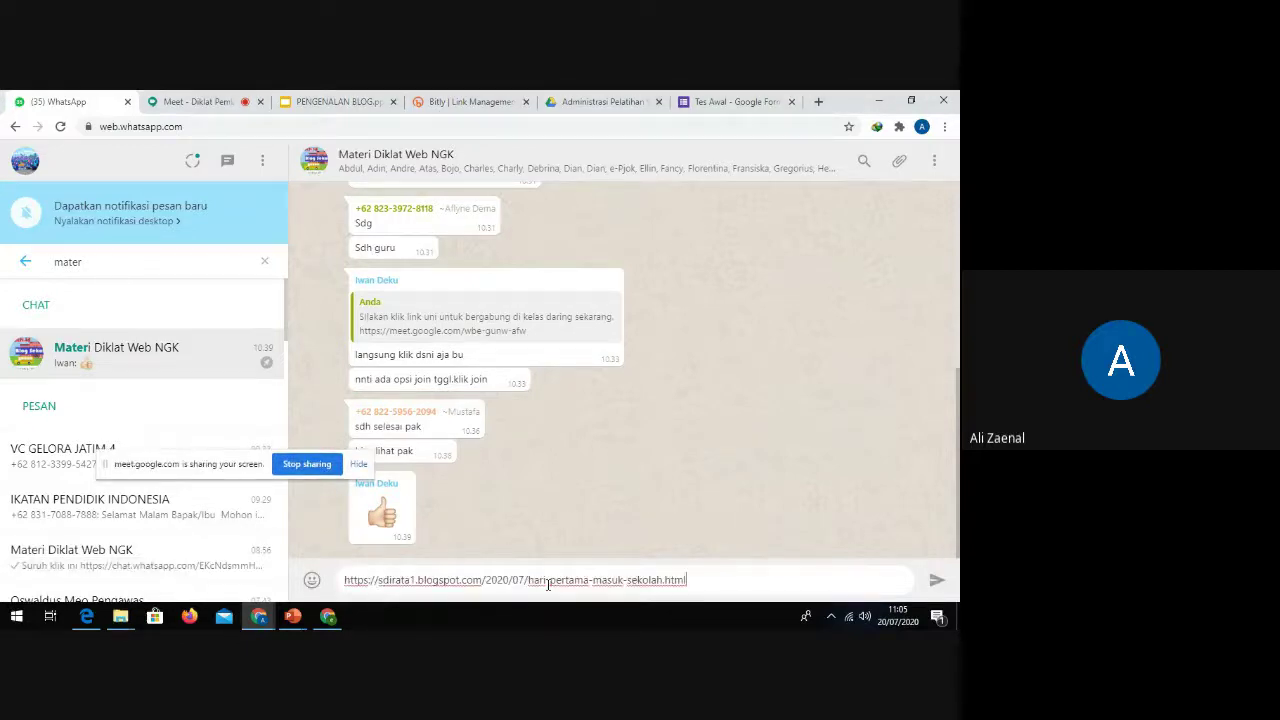
{"action": "key", "text": "Return"}
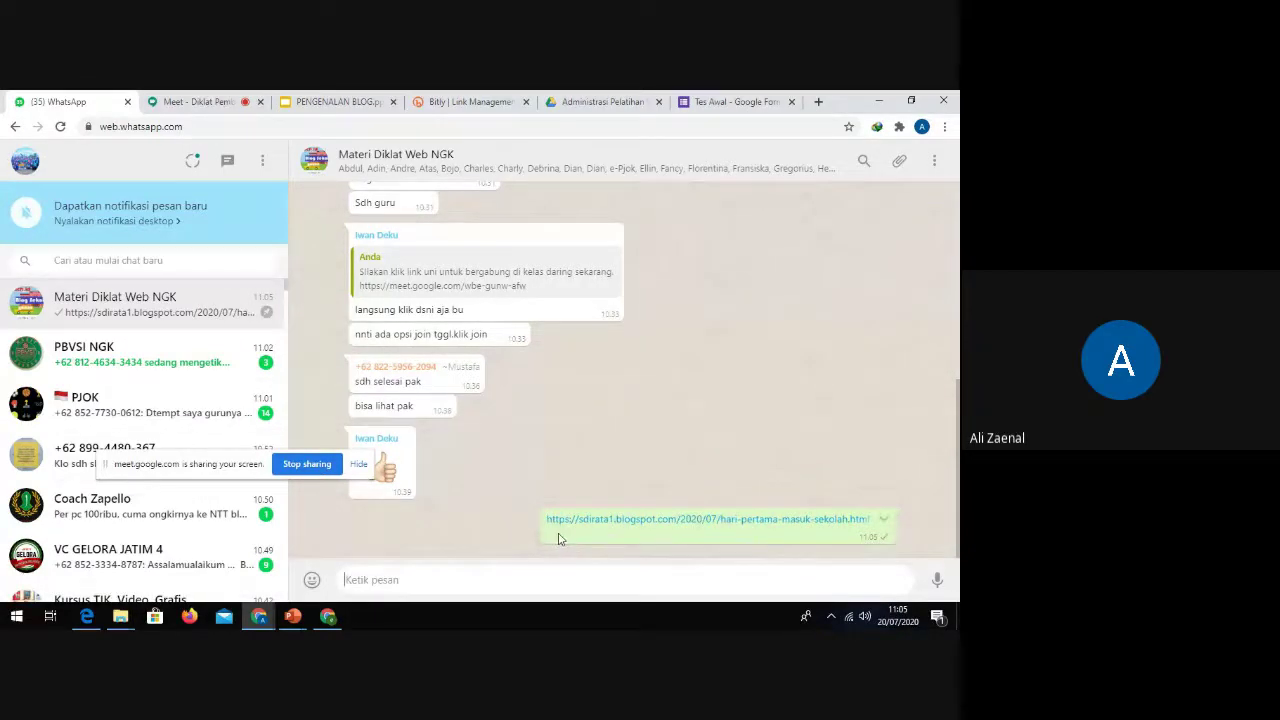
Step: Load facebook.com in a new tab and paste the blog link into a new post draft
{"action": "left_click", "coordinate": [471, 101]}
{"action": "left_click", "coordinate": [818, 101]}
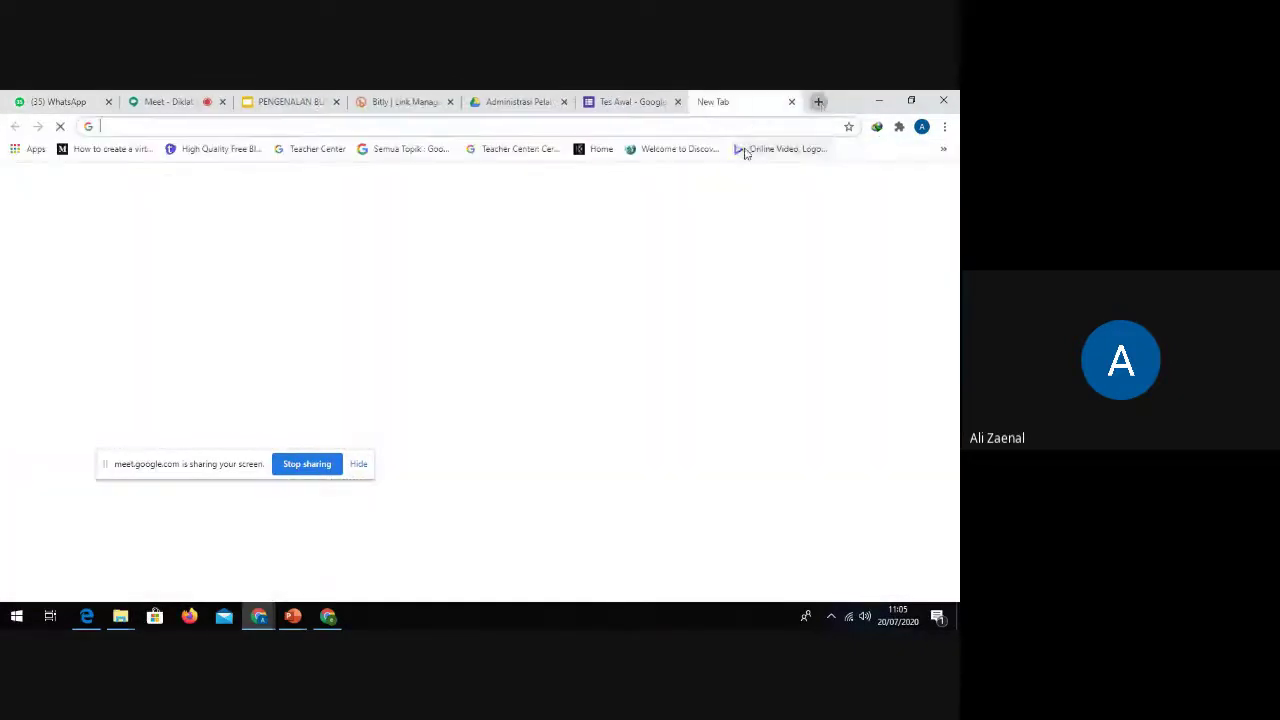
{"action": "type", "text": "facebook.com"}
{"action": "key", "text": "Return"}
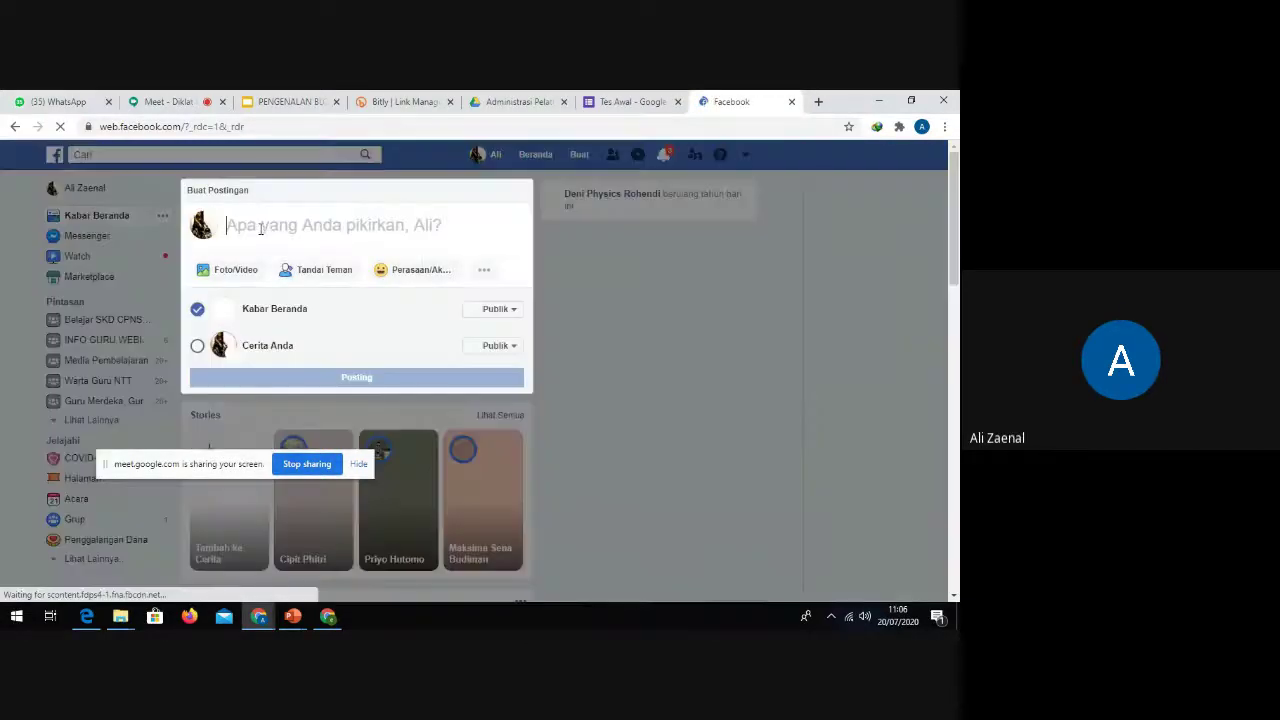
{"action": "left_click", "coordinate": [262, 226]}
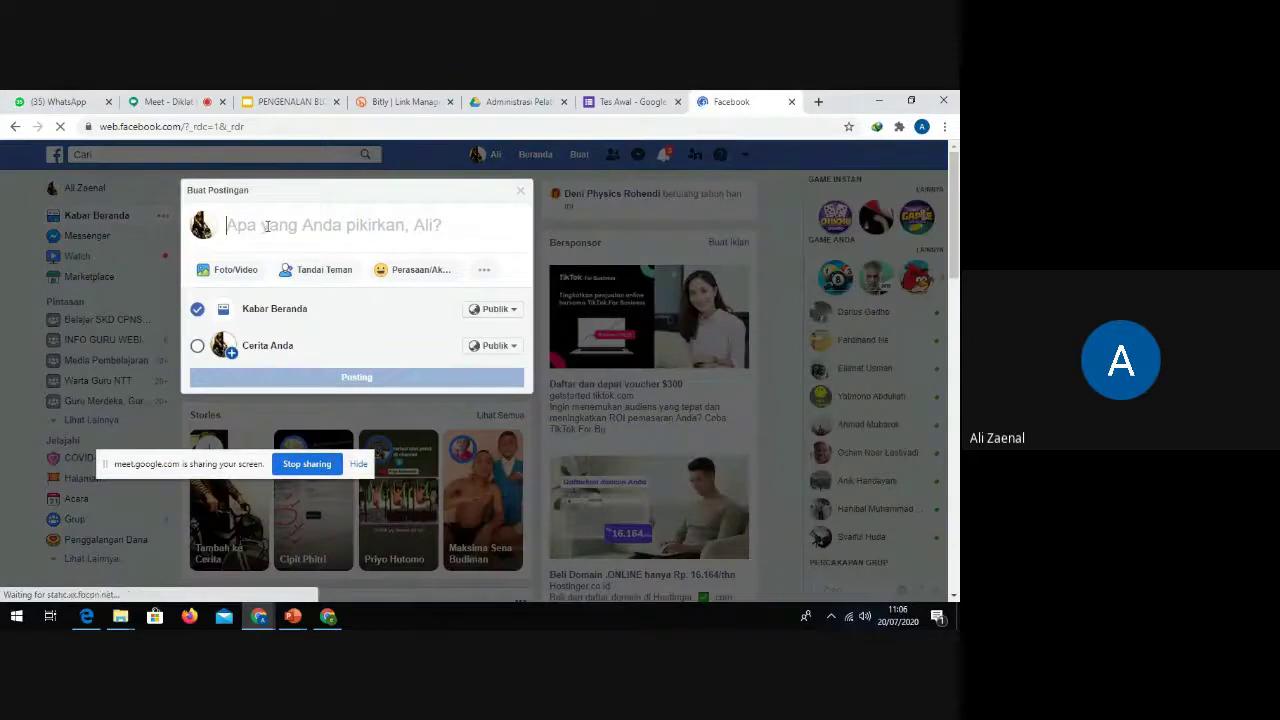
{"action": "key", "text": "ctrl+v"}
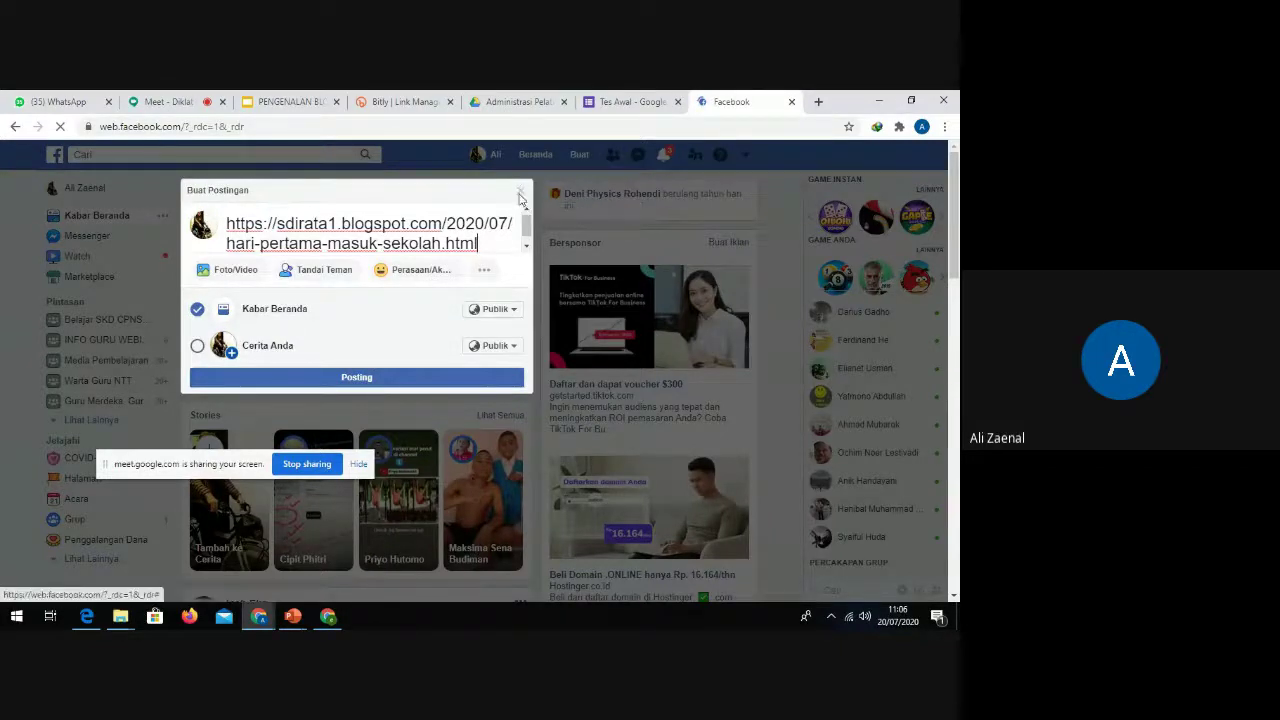
{"action": "left_click", "coordinate": [519, 195]}
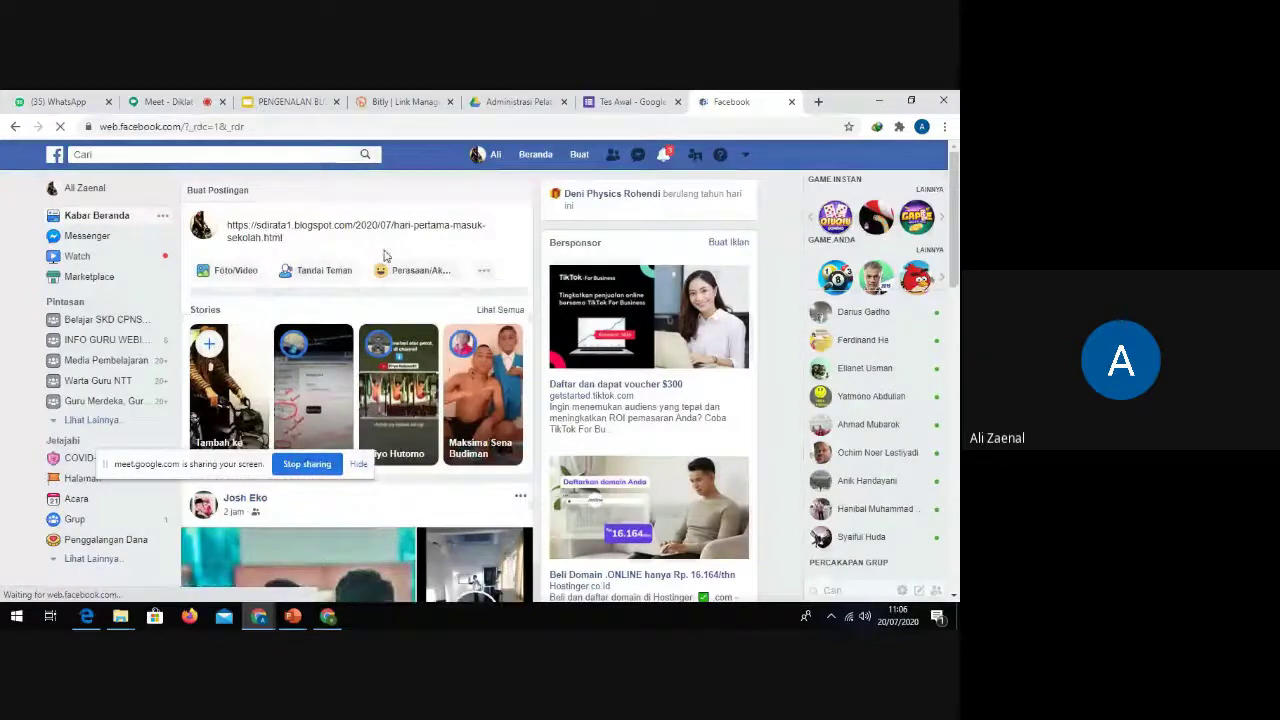
Step: Return to the Meet tab and answer all three 'Seseorang ingin bergabung' join requests
{"action": "left_click", "coordinate": [168, 101]}
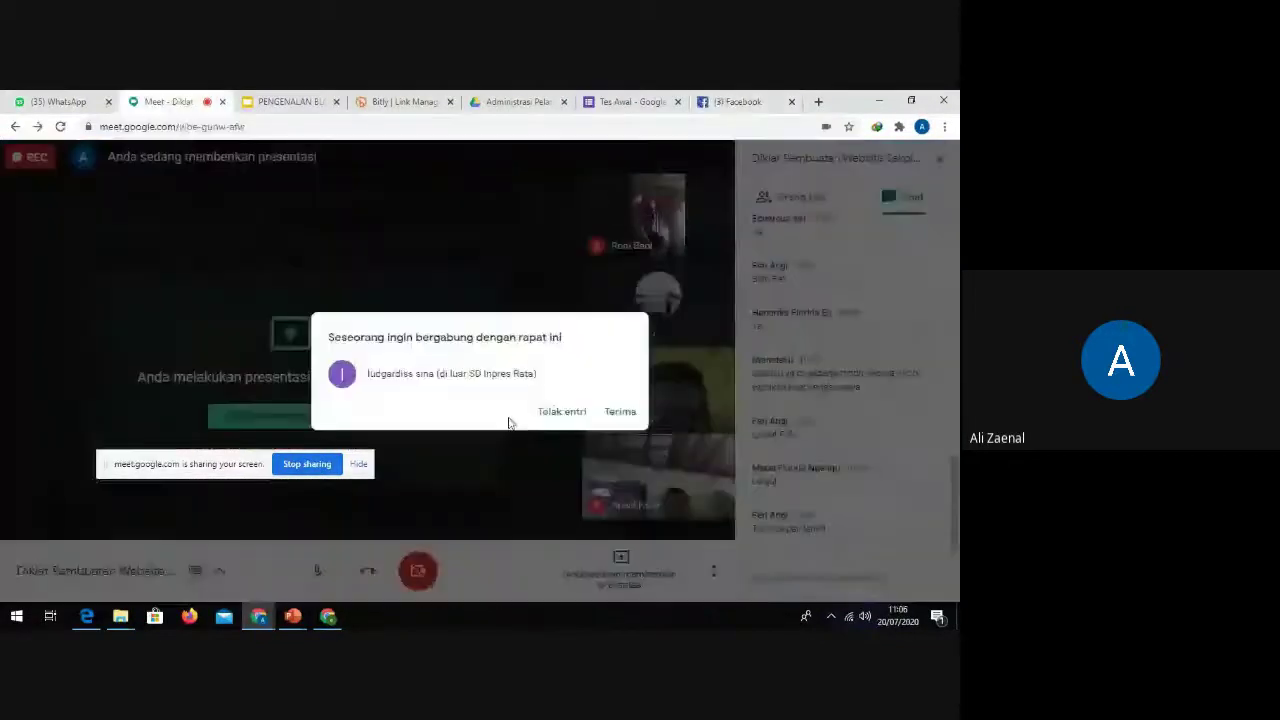
{"action": "left_click", "coordinate": [624, 412]}
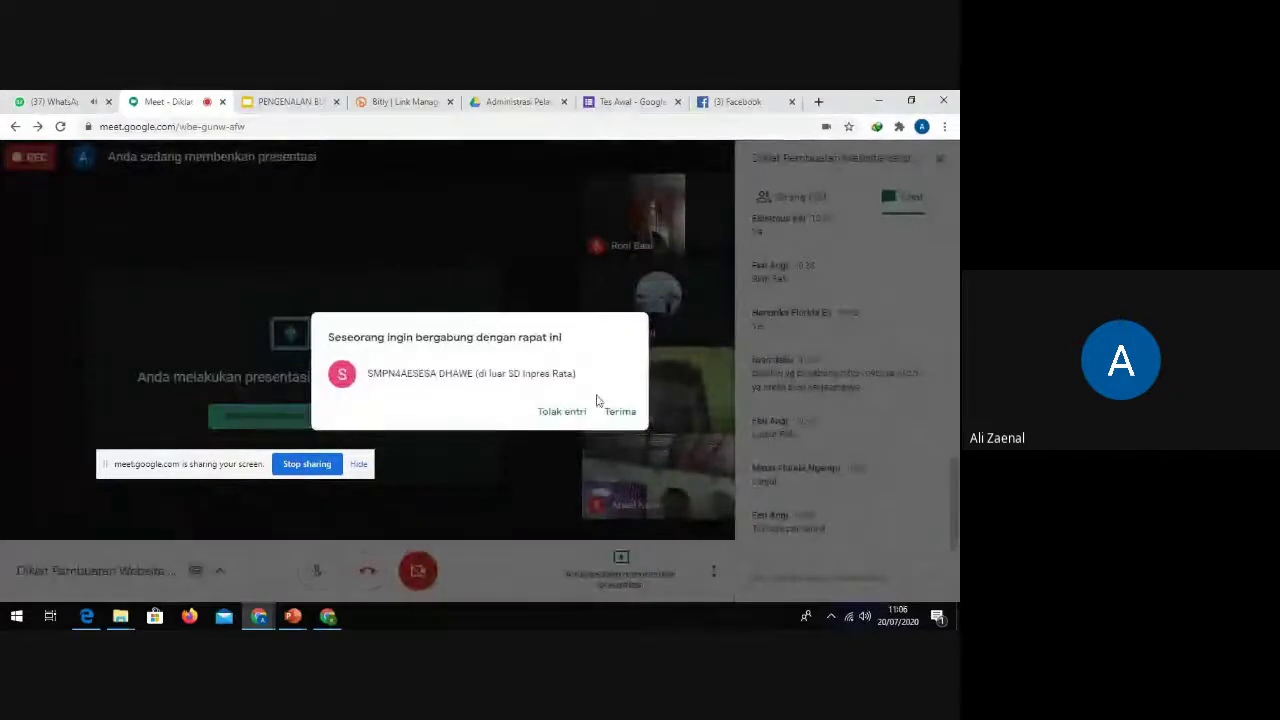
{"action": "left_click", "coordinate": [618, 411]}
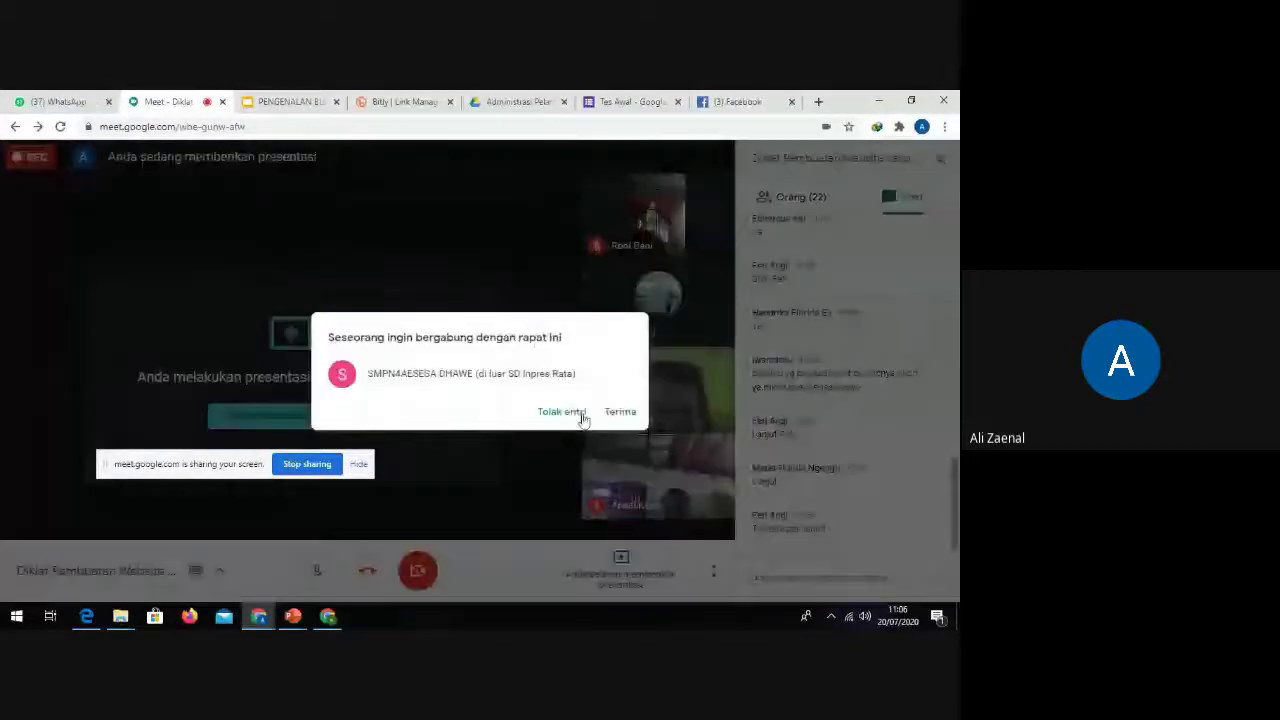
{"action": "left_click", "coordinate": [621, 412]}
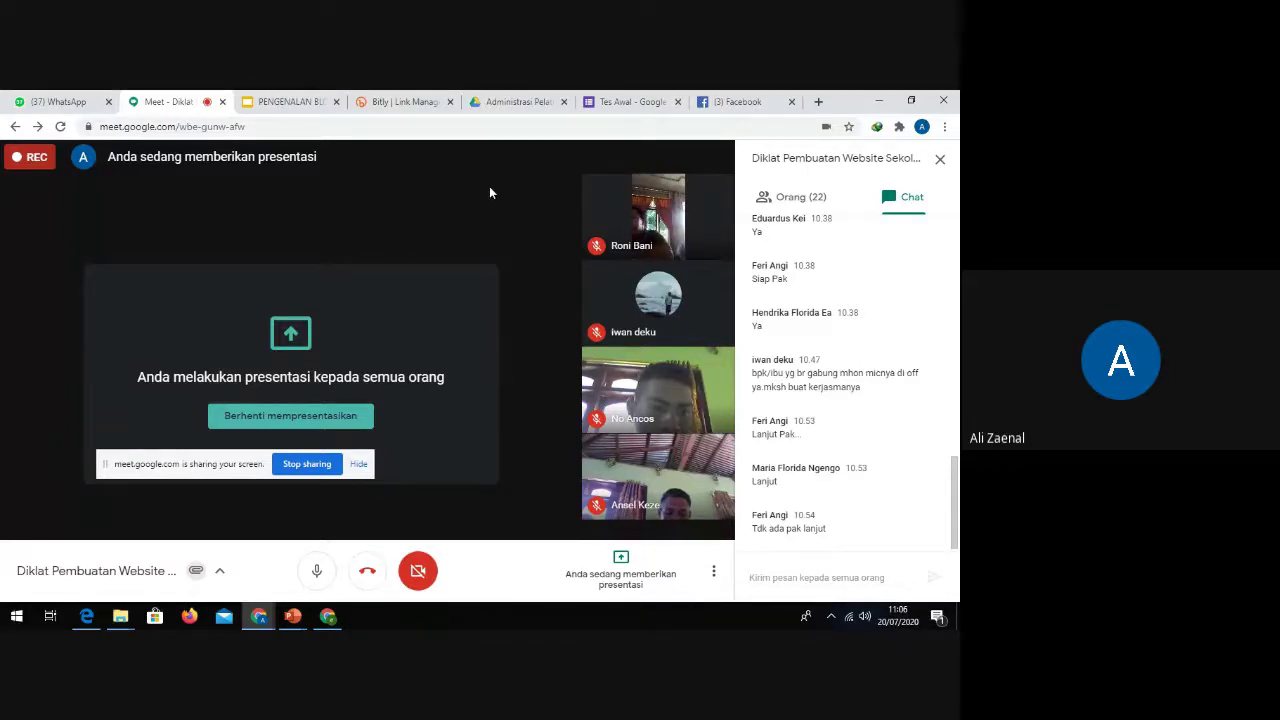
Step: Show the Orang participant list, switch the camera on, and leave the microphone muted
{"action": "left_click", "coordinate": [316, 570]}
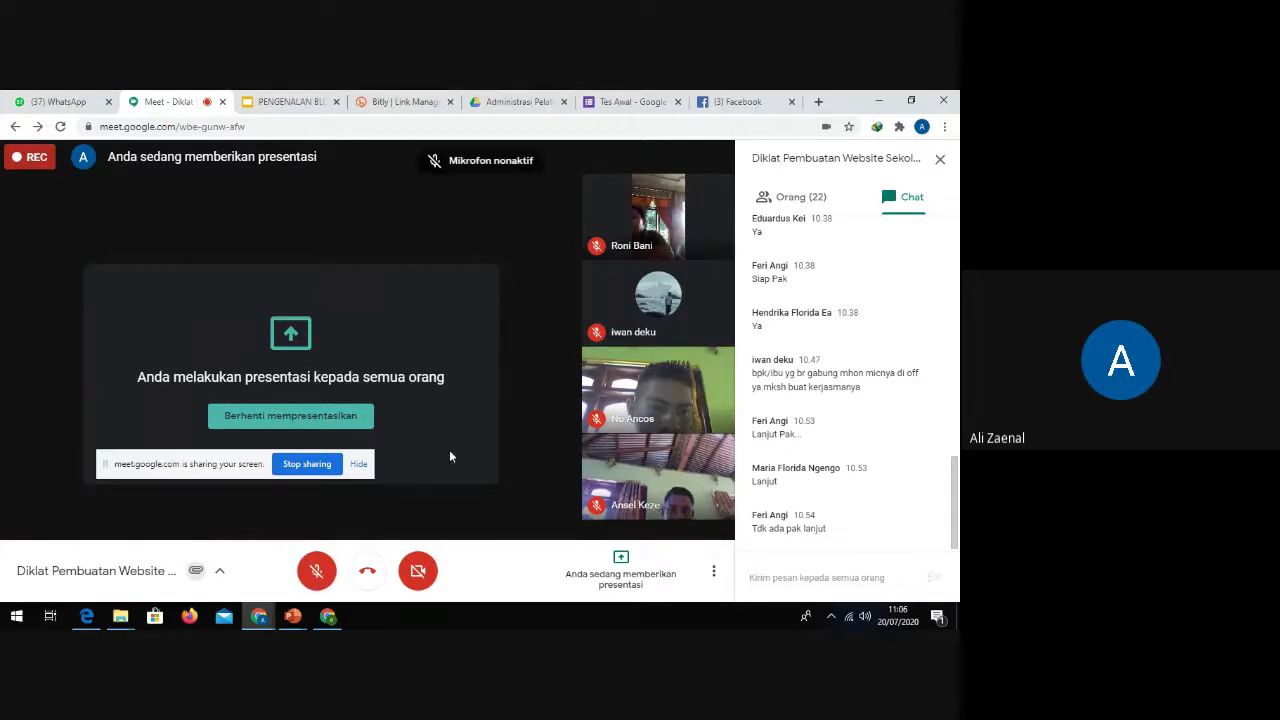
{"action": "left_click", "coordinate": [316, 571]}
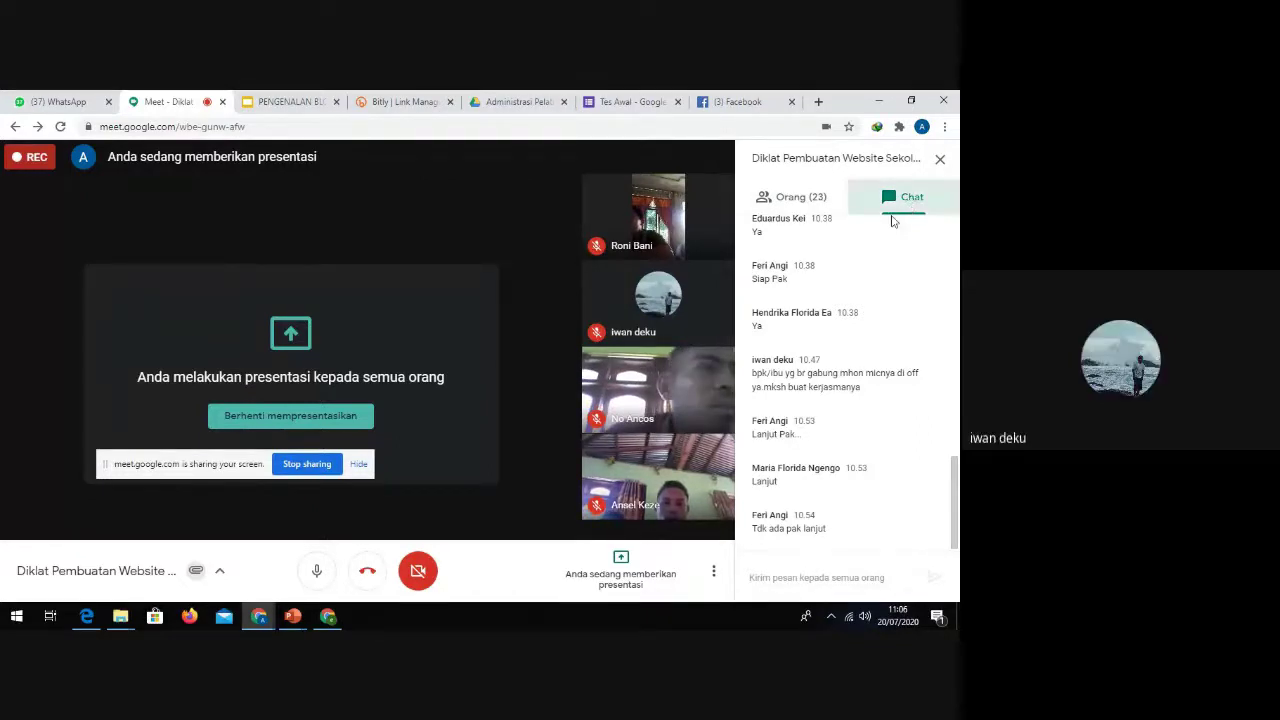
{"action": "left_click", "coordinate": [801, 199]}
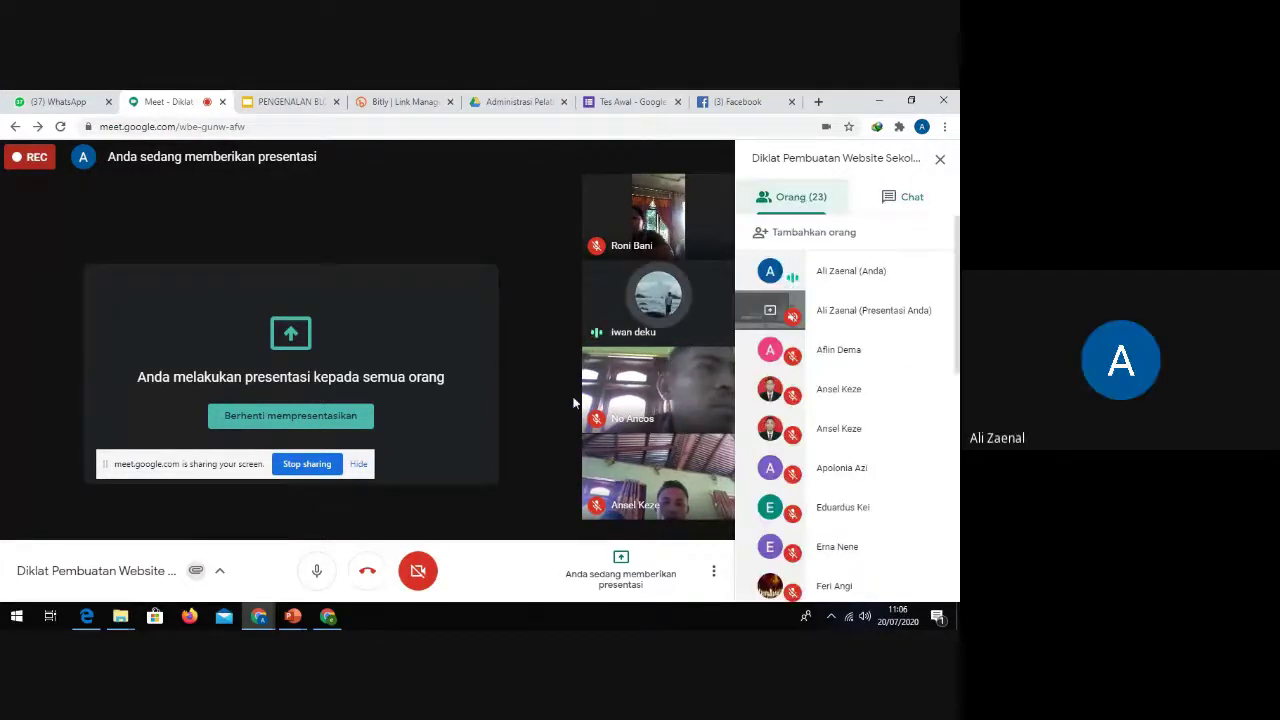
{"action": "left_click", "coordinate": [316, 571]}
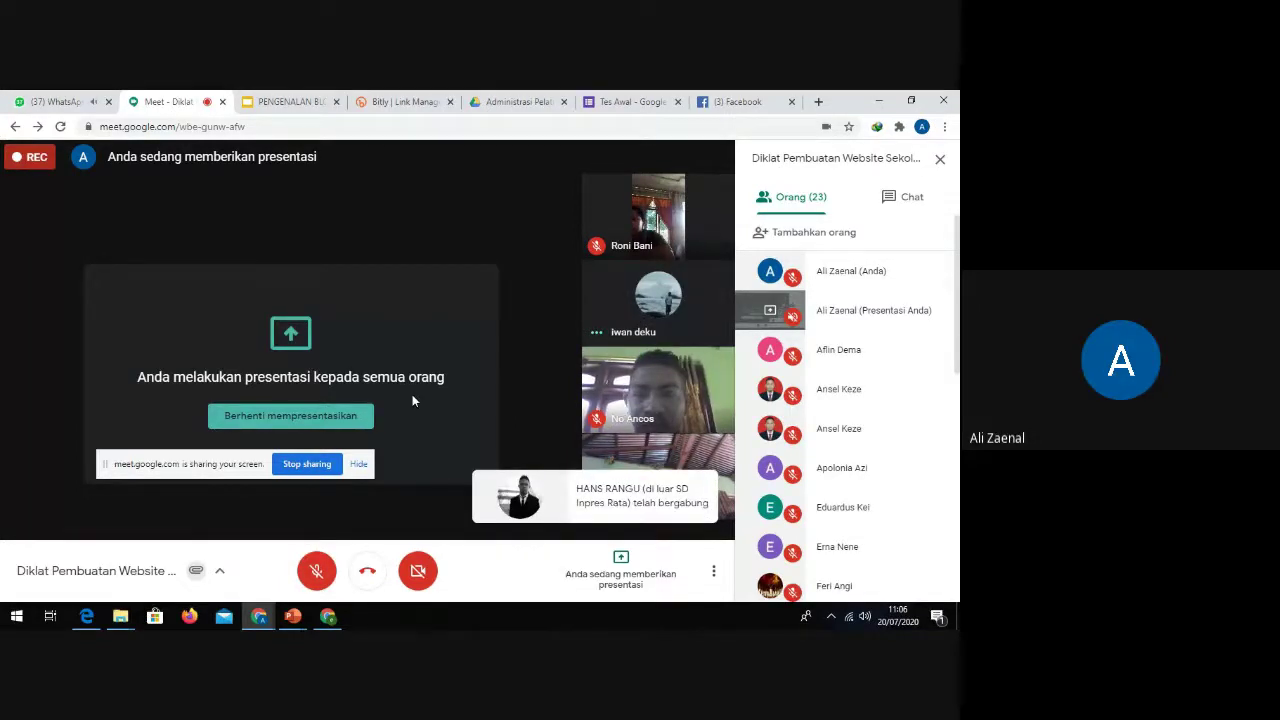
{"action": "left_click", "coordinate": [418, 571]}
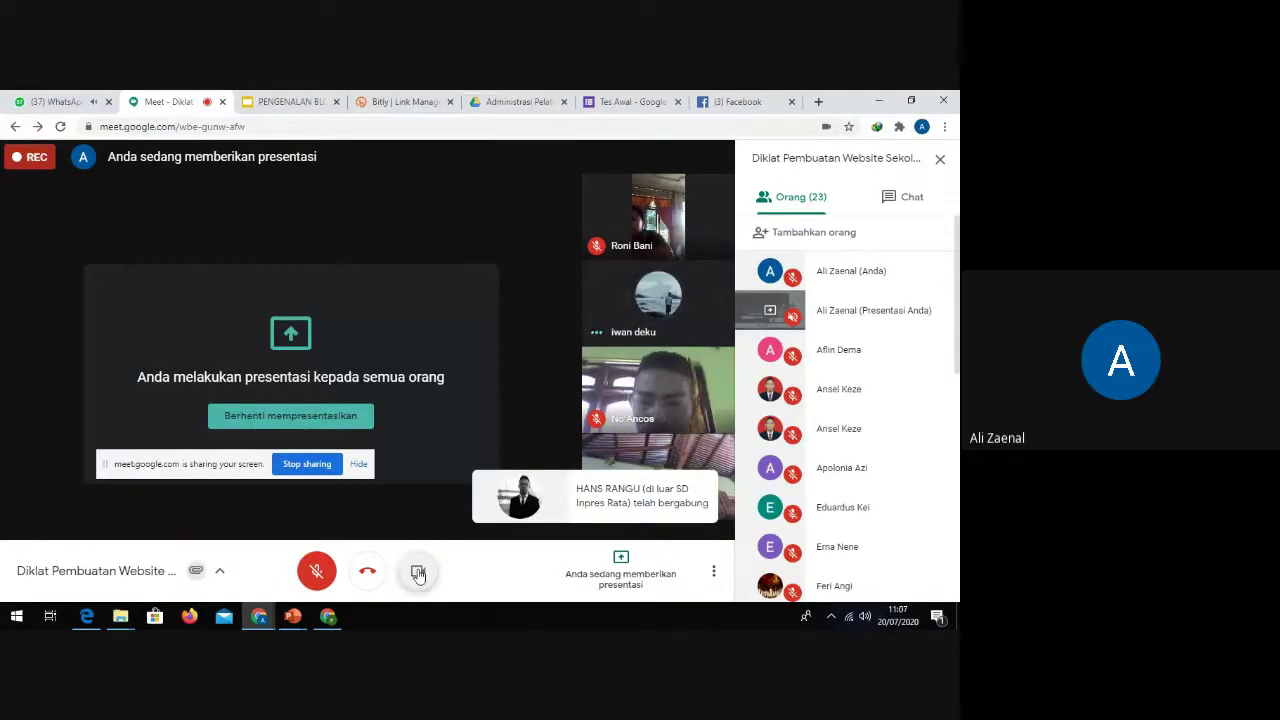
{"action": "left_click", "coordinate": [316, 571]}
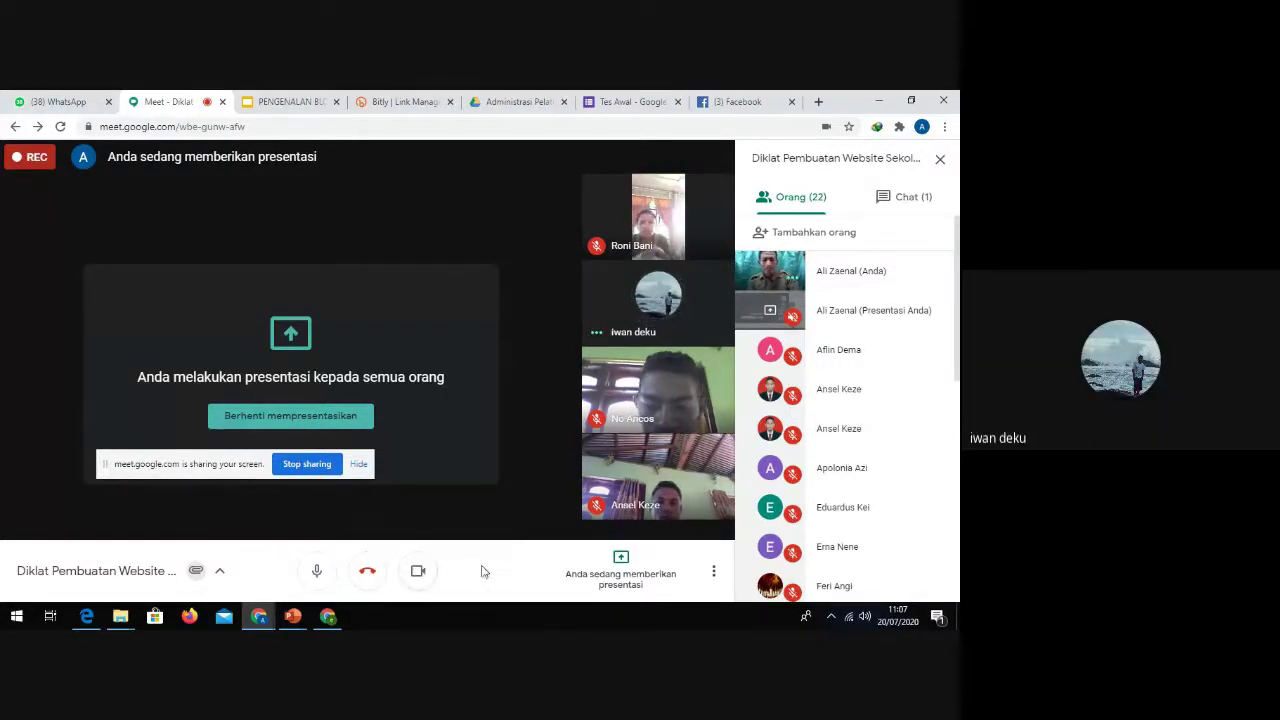
{"action": "left_click", "coordinate": [316, 571]}
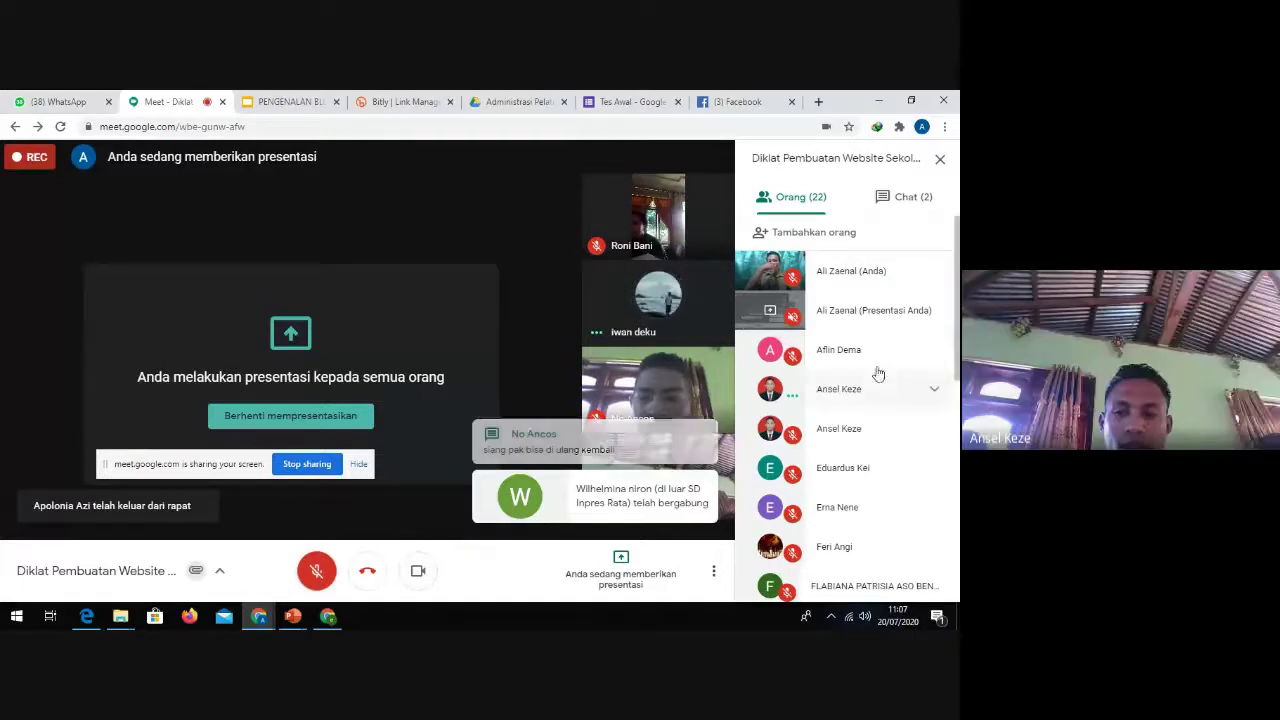
Step: Open the Chat panel and scroll to participants' newest replies such as 'Lanjut'
{"action": "left_click", "coordinate": [893, 198]}
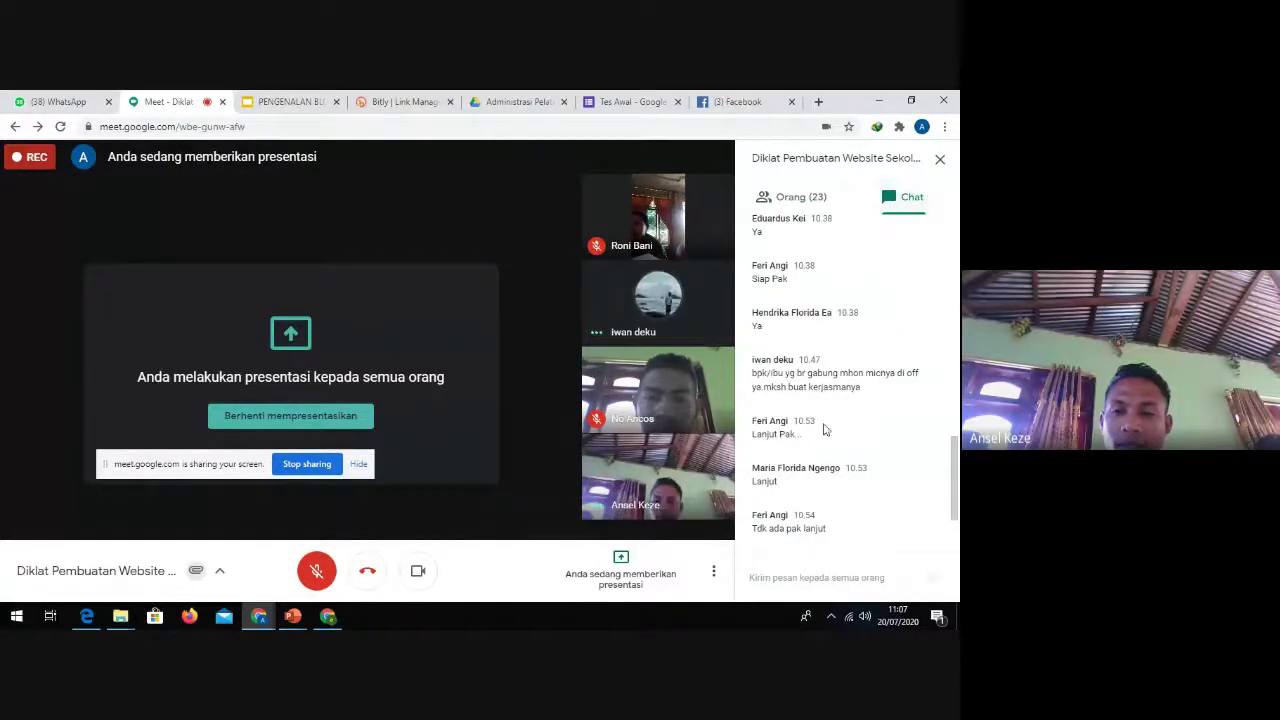
{"action": "scroll", "coordinate": [825, 410], "scroll_direction": "up", "scroll_amount": 15}
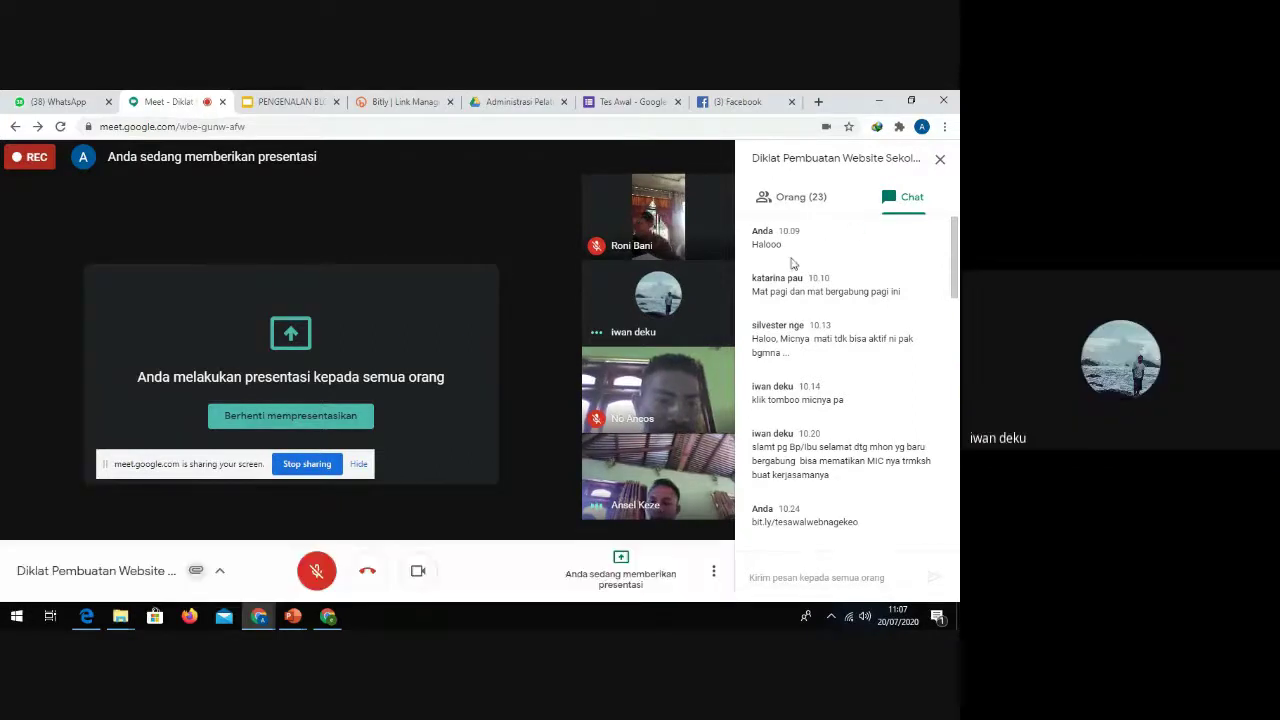
{"action": "left_click", "coordinate": [806, 199]}
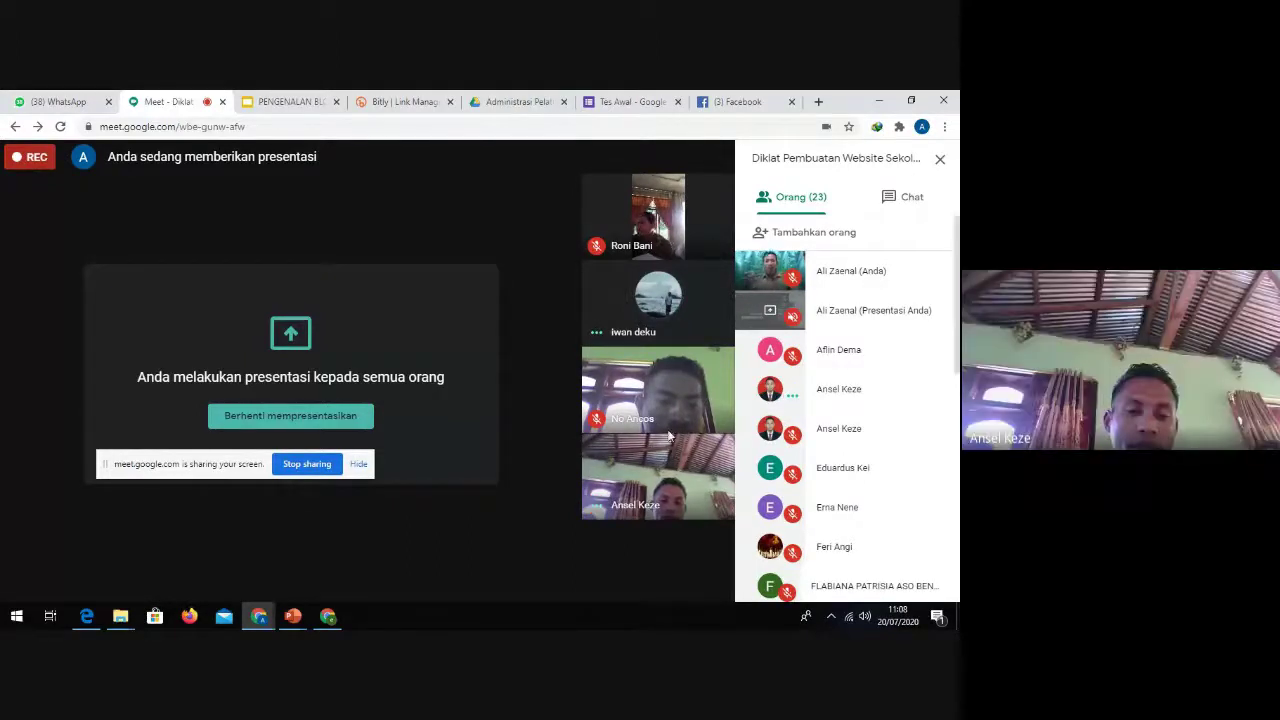
{"action": "left_click", "coordinate": [893, 199]}
{"action": "scroll", "coordinate": [858, 450], "scroll_direction": "down", "scroll_amount": 10}
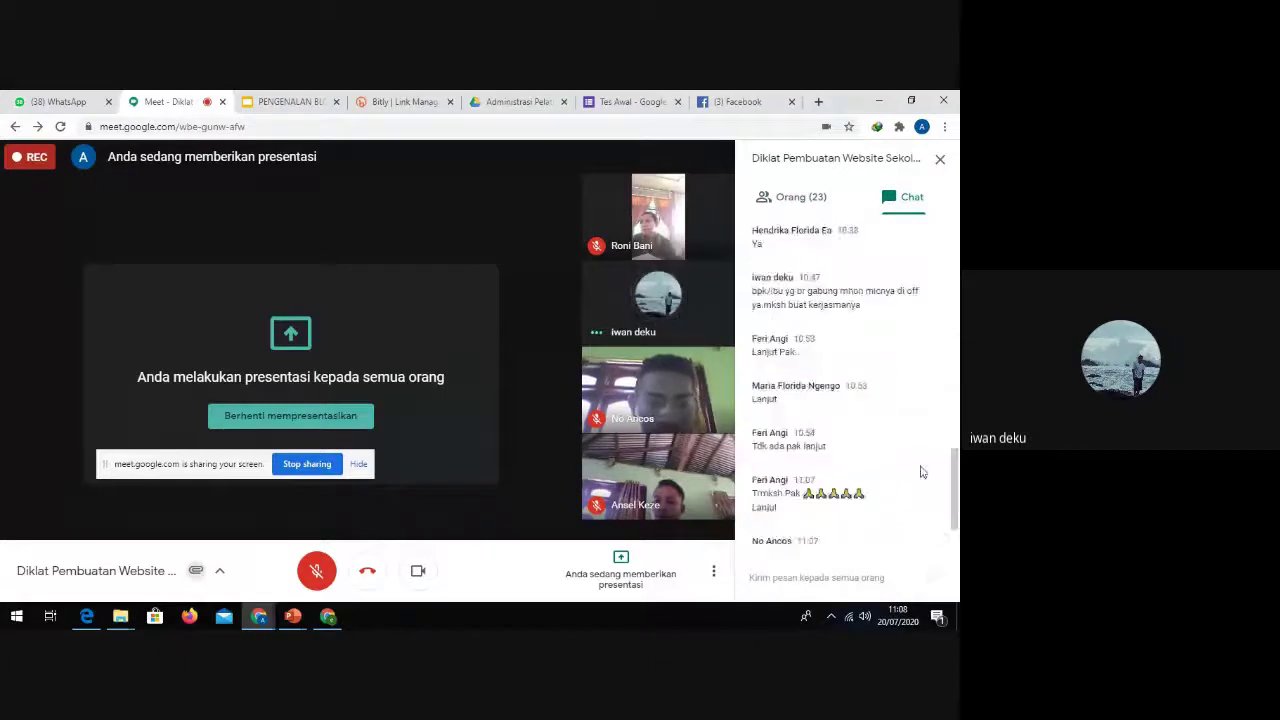